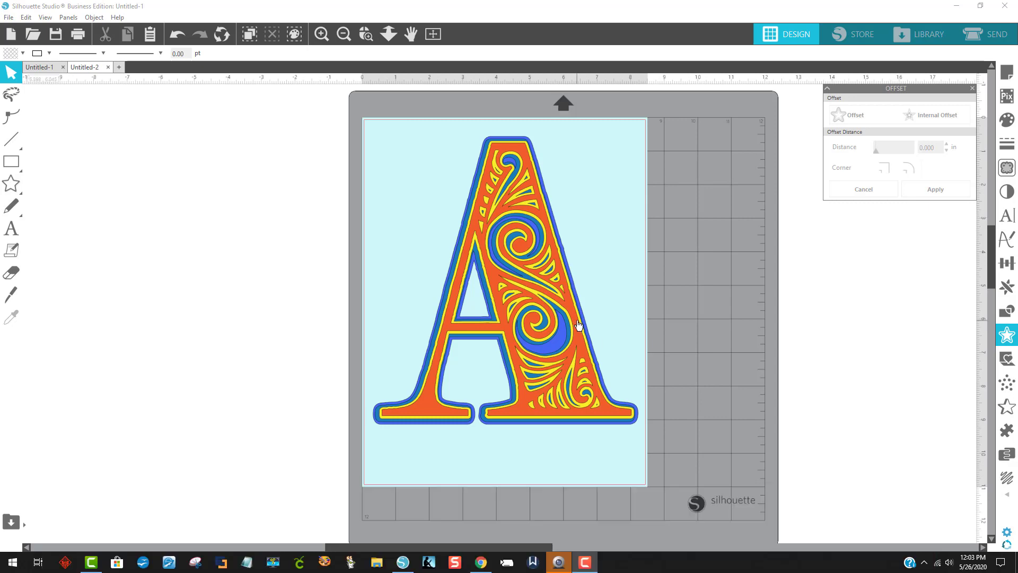
Separate the letter A layers and restack them beside the page in the order blue, teal, yellow, orange.
left_click_drag(578, 325, 354, 301)
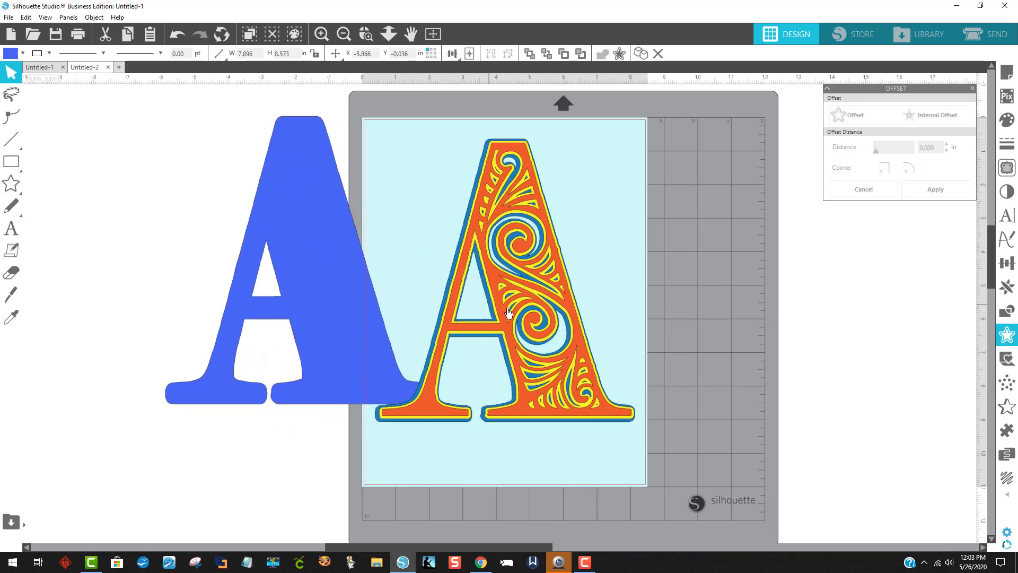
left_click_drag(492, 283, 558, 272)
left_click_drag(441, 227, 269, 209)
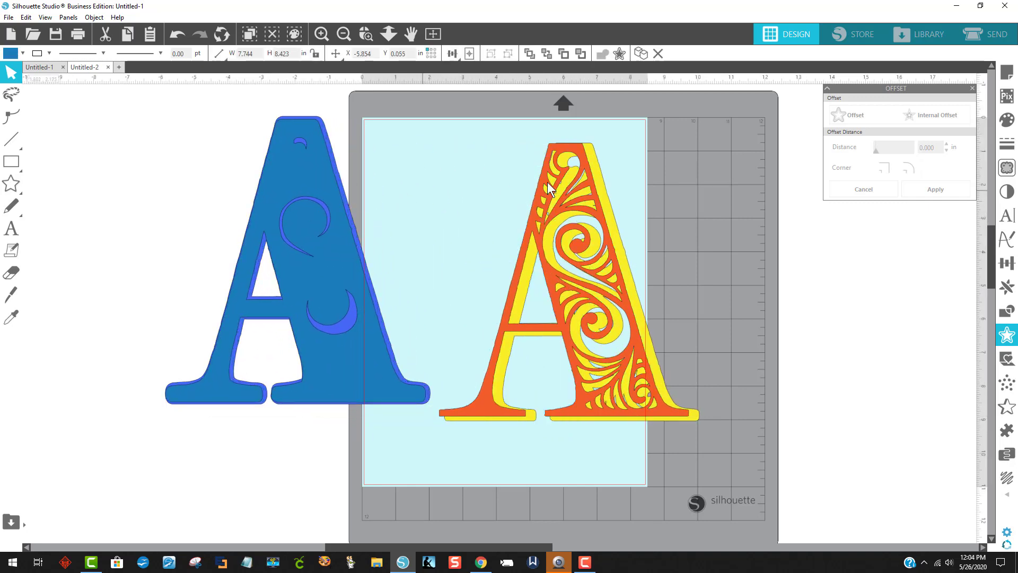
left_click_drag(609, 197, 330, 180)
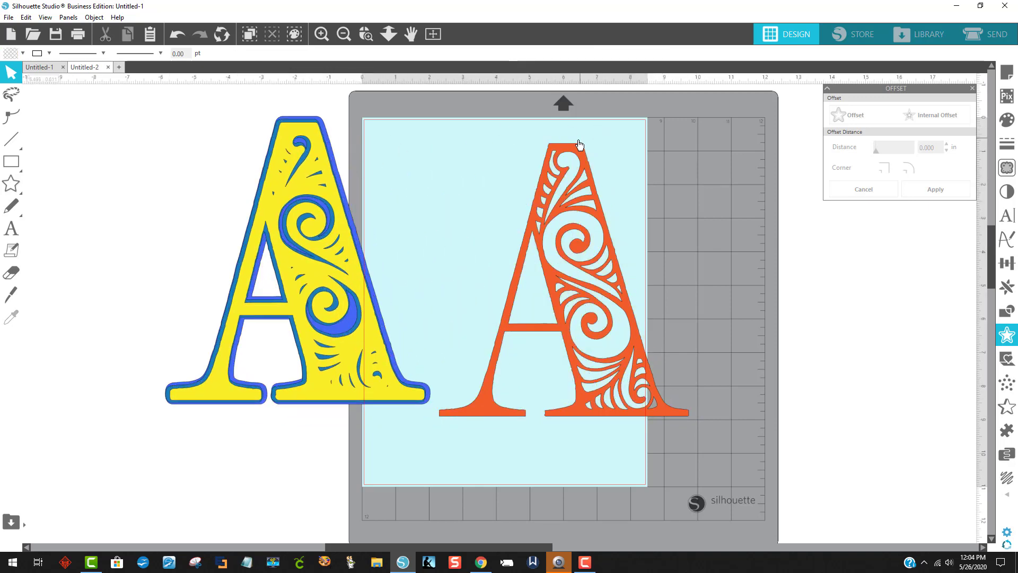
left_click_drag(578, 144, 304, 125)
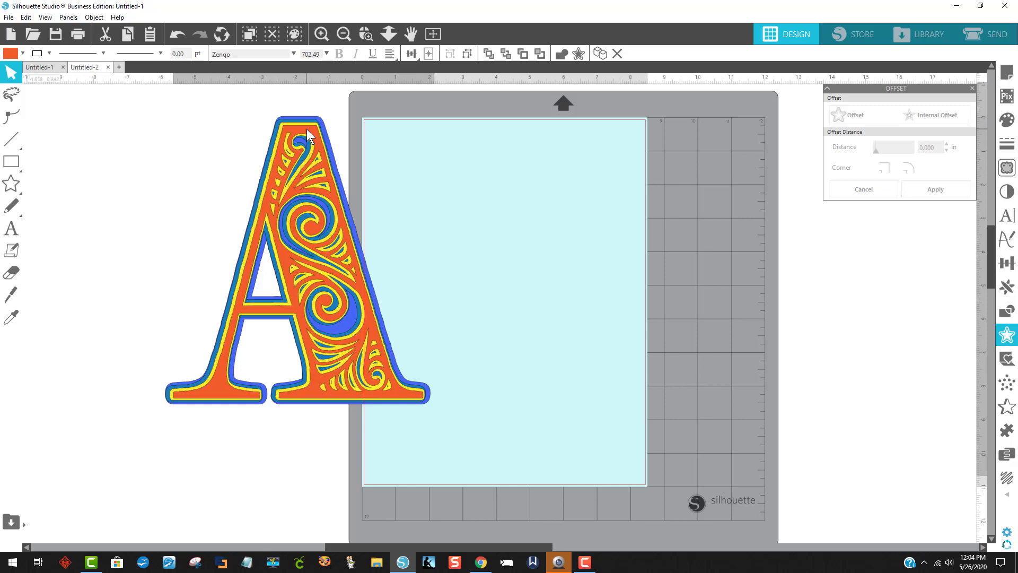
left_click(392, 154)
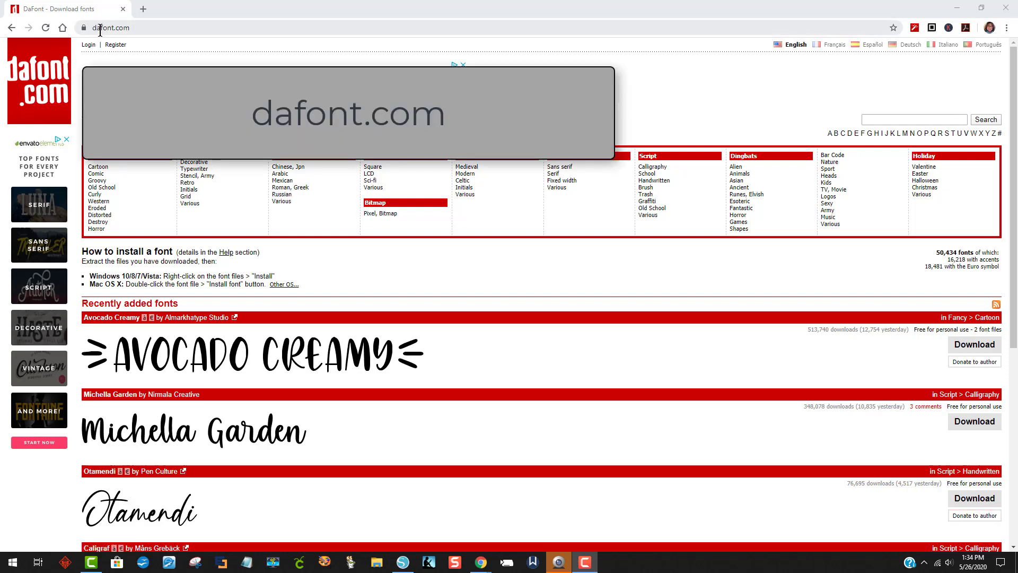
On dafont.com, search for the font "zengo" and download the Zengo font.
left_click(108, 28)
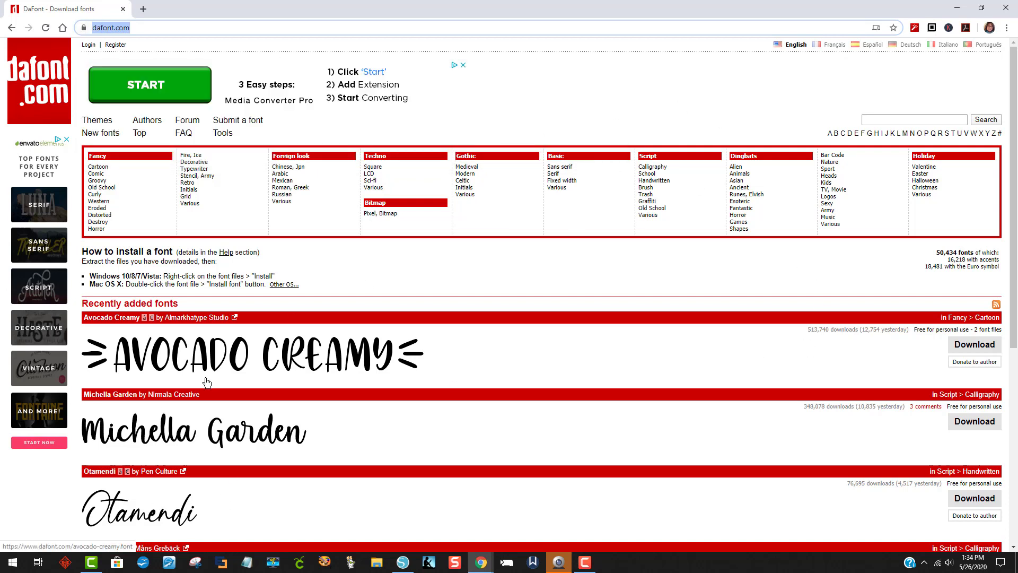
left_click(875, 118)
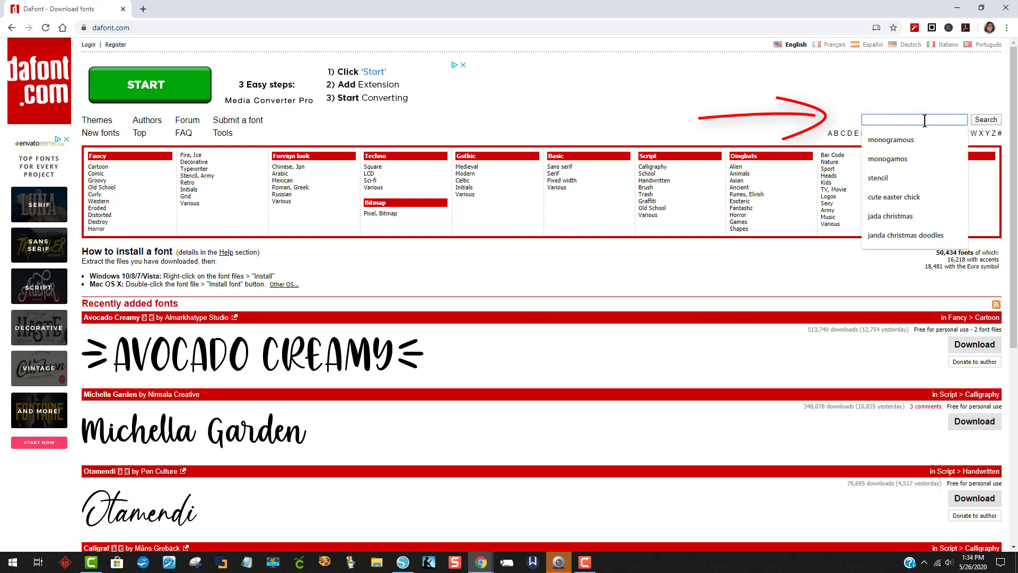
type("z")
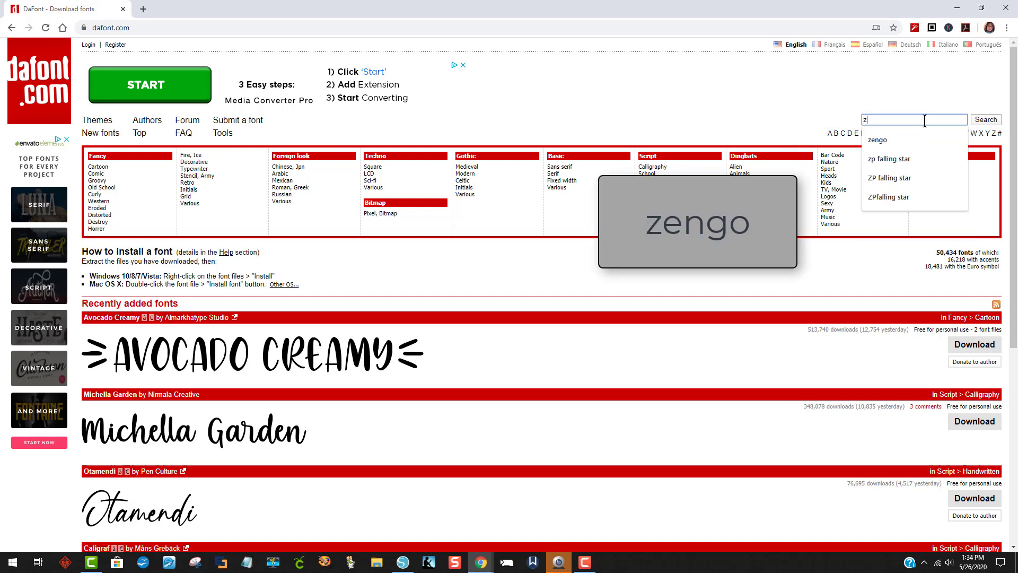
type("e")
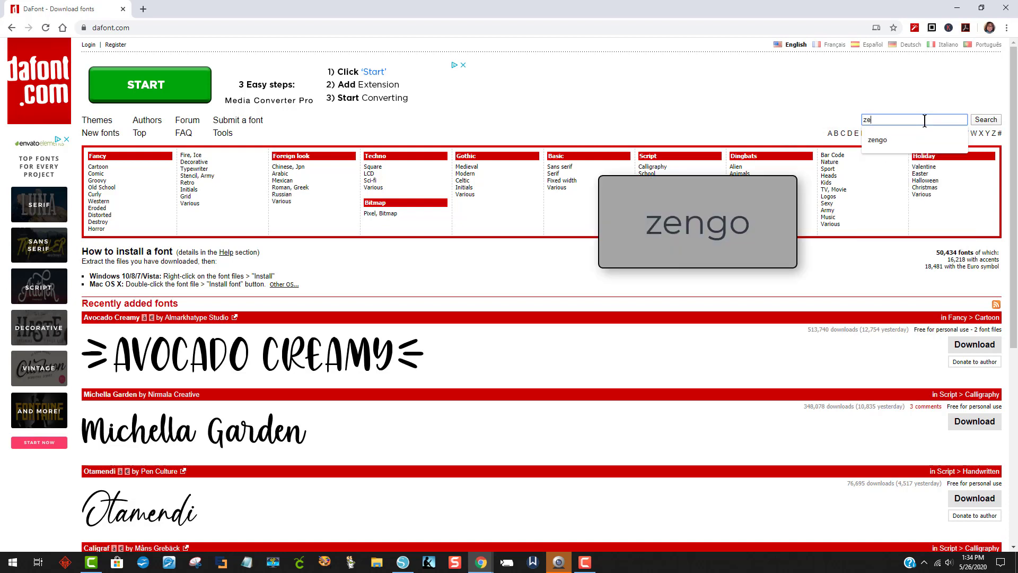
type("ngo")
key("Return")
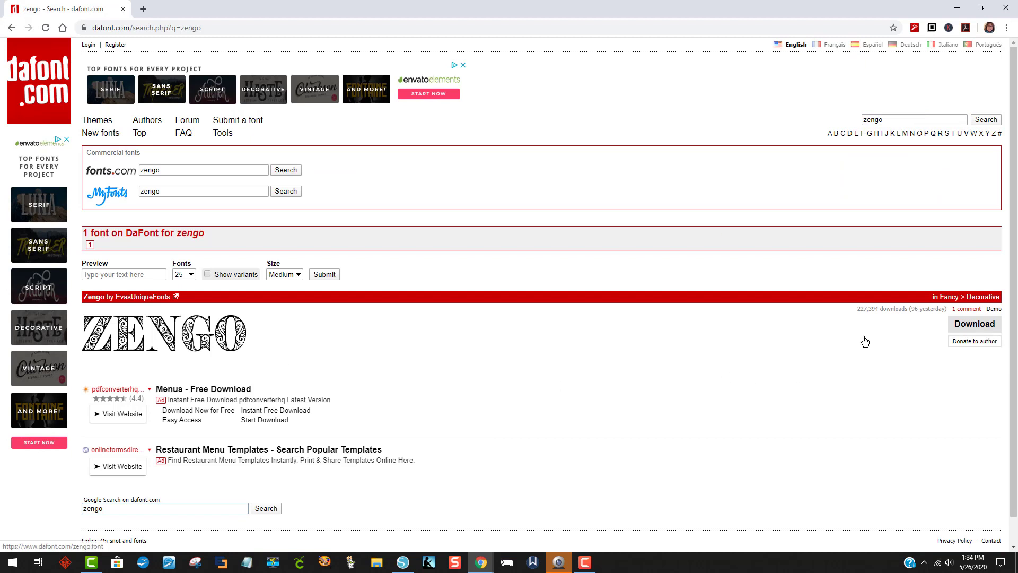
left_click(975, 329)
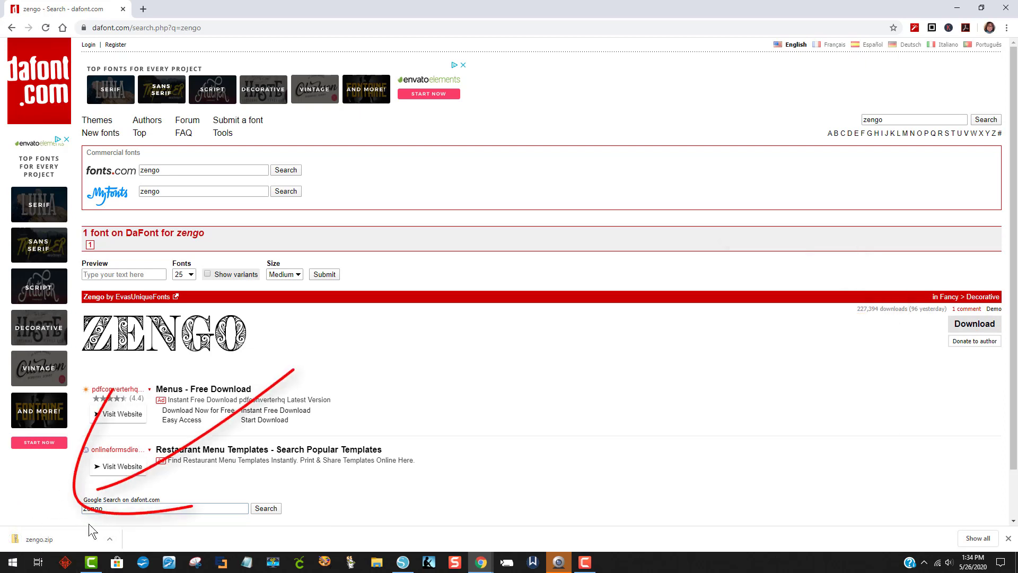
Extract the downloaded zengo.zip into a zengo folder in Downloads and open the Zengo Demo font file's preview.
left_click(45, 540)
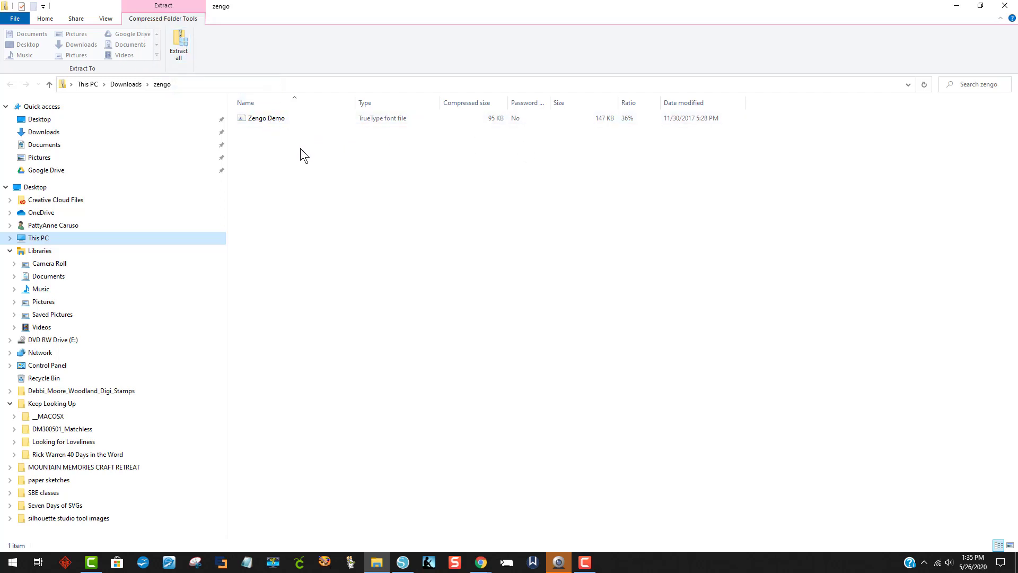
left_click(178, 55)
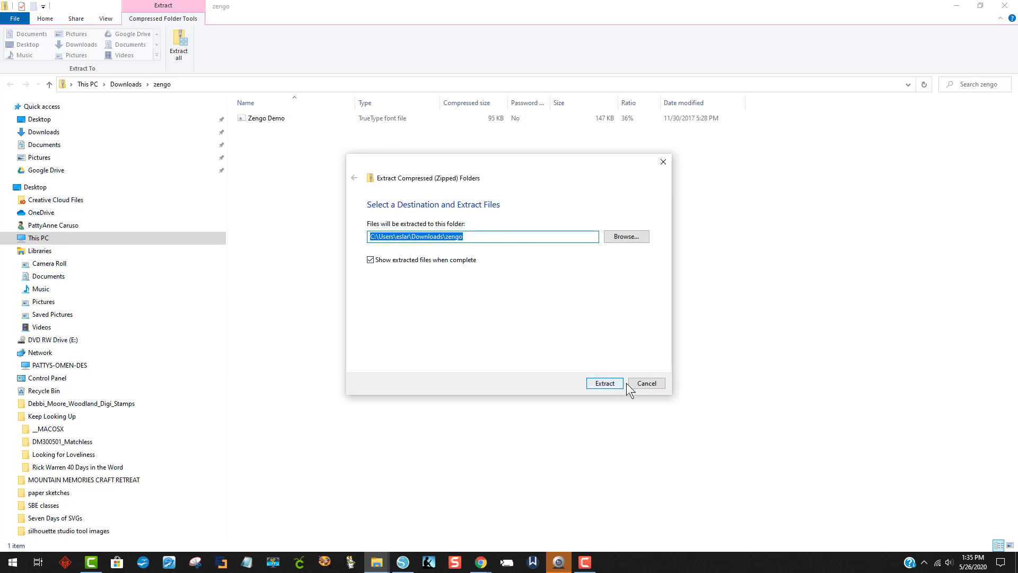
left_click(610, 384)
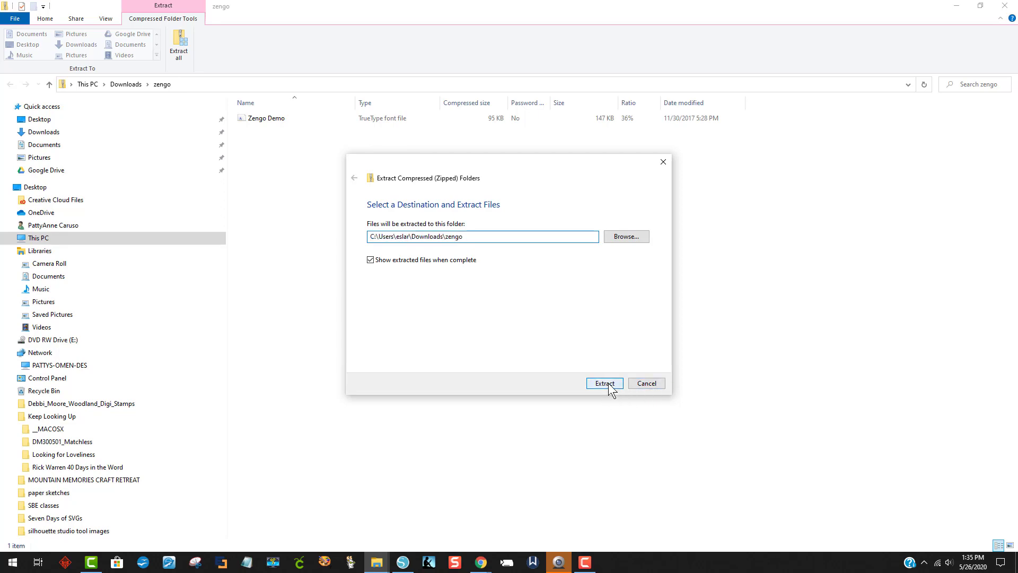
double_click(263, 120)
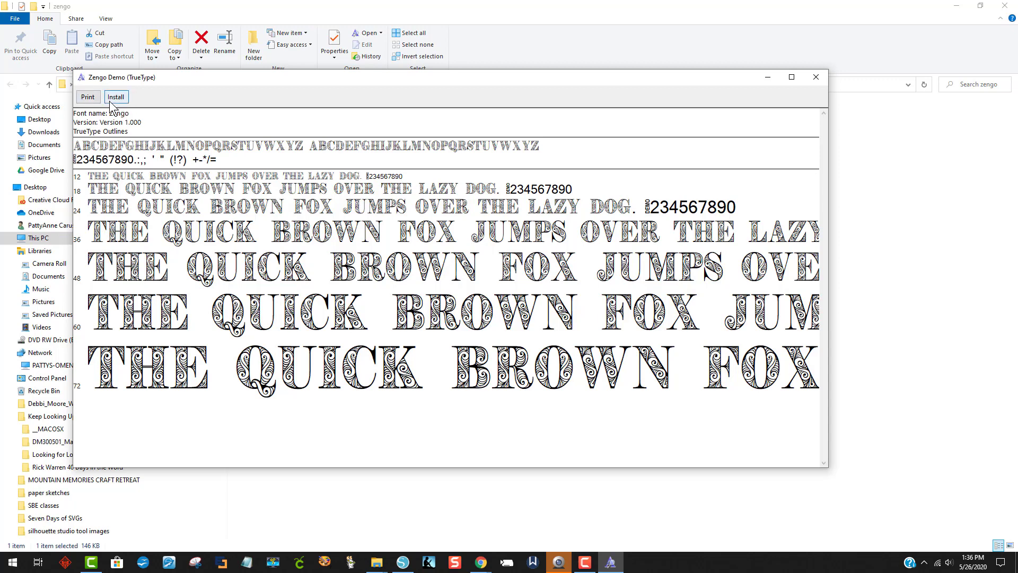
left_click(814, 79)
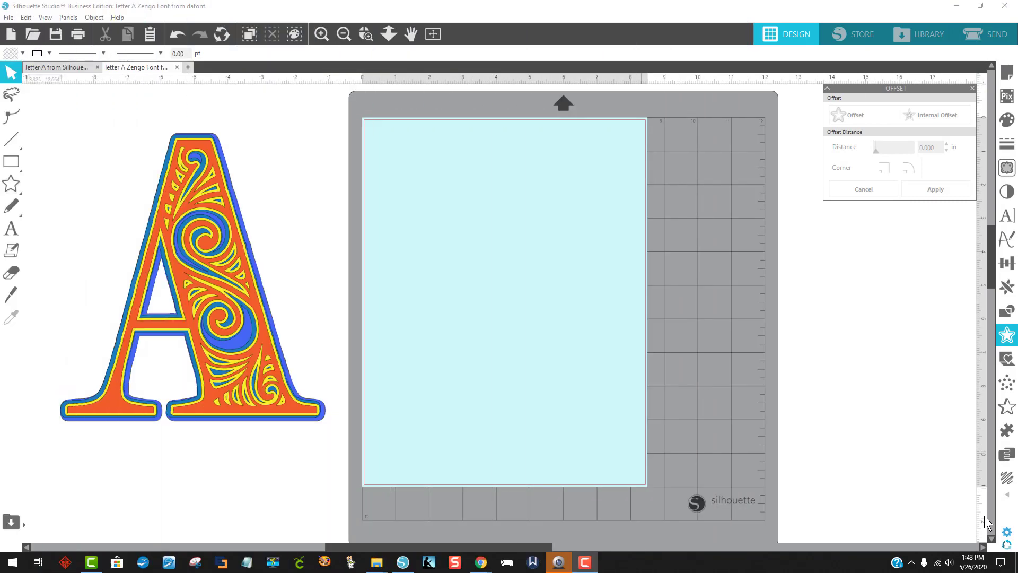
Create a new blank drawing in Silhouette Studio and show its page setup settings.
left_click(239, 349)
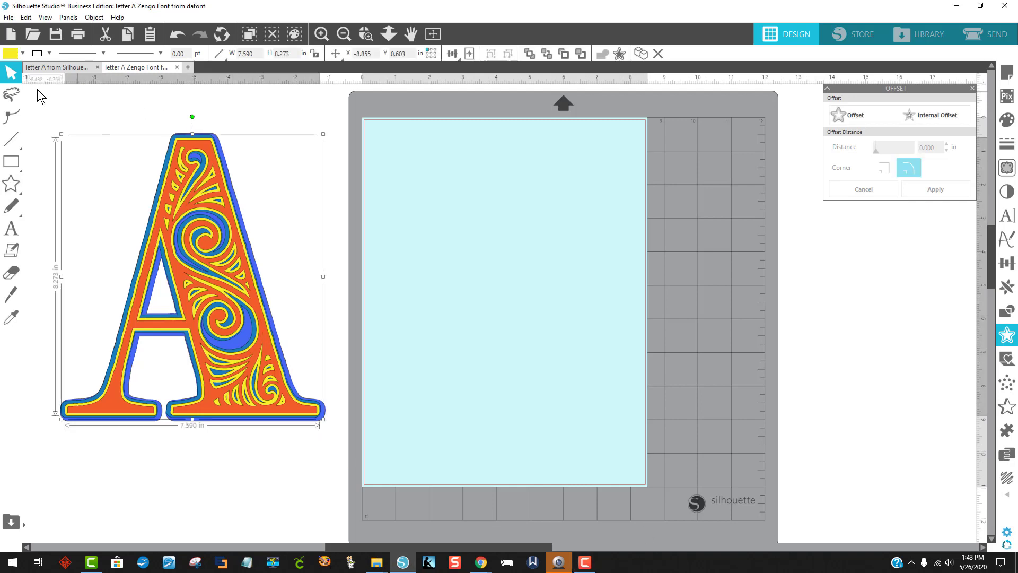
left_click(188, 67)
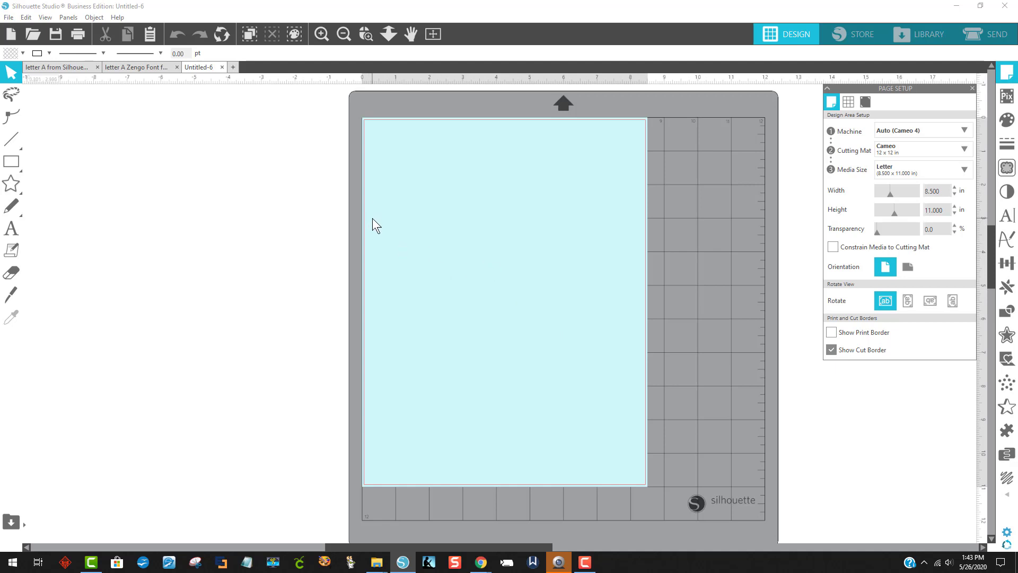
left_click(1008, 71)
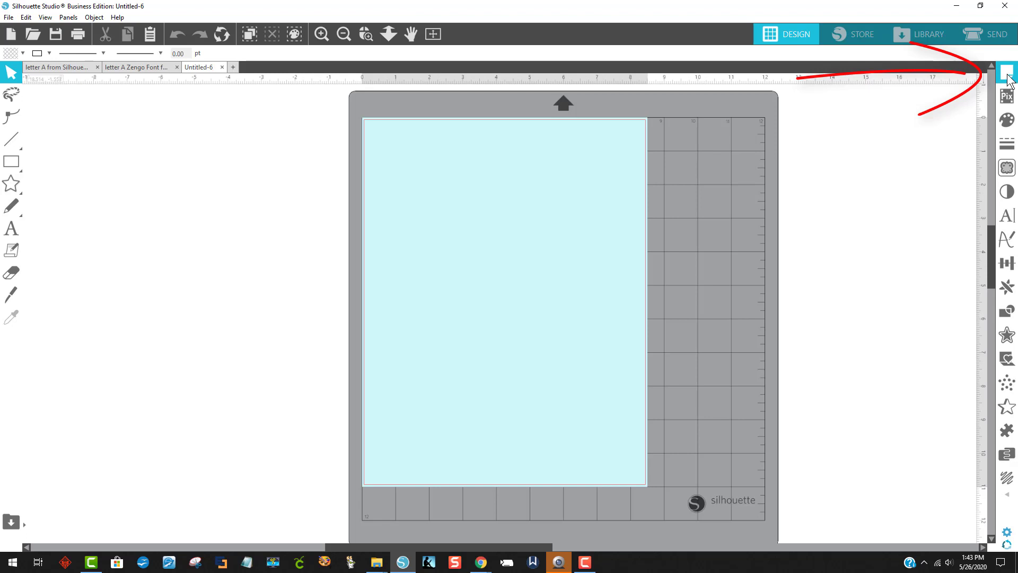
left_click(1008, 76)
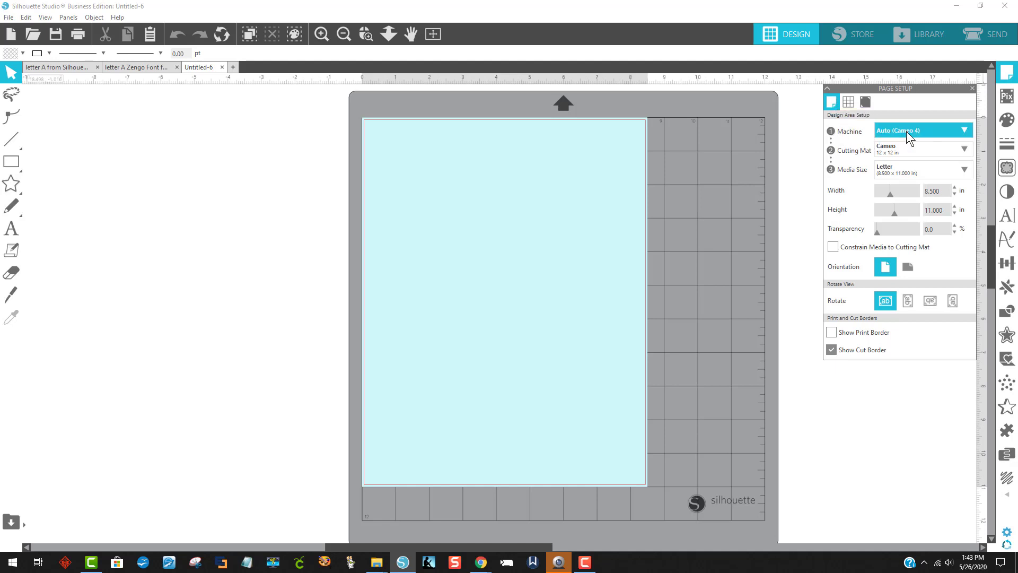
Review the machine choice, try the Auto (12x12) media size, and return the media size to Letter.
left_click(924, 130)
left_click(924, 130)
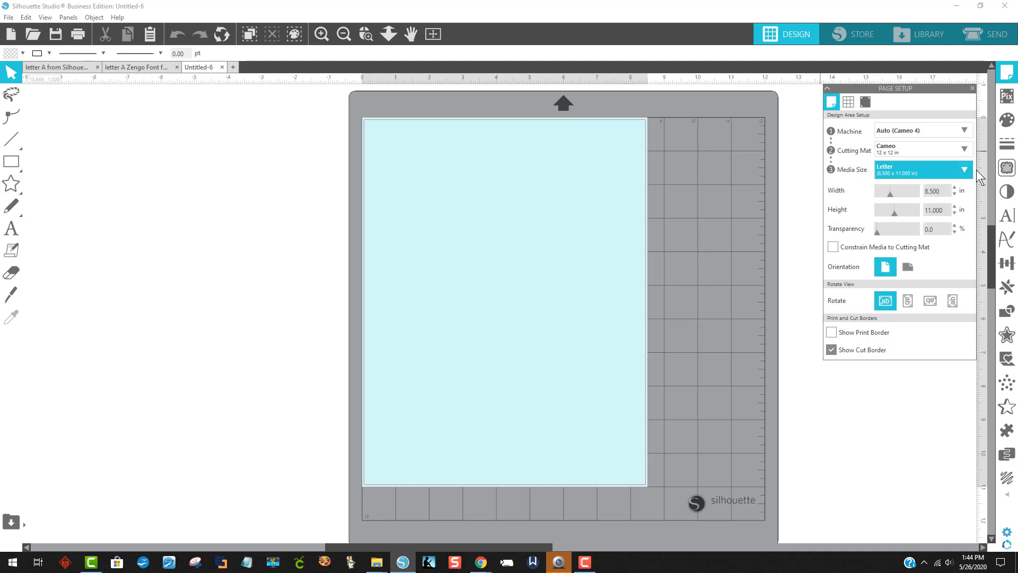
left_click(962, 170)
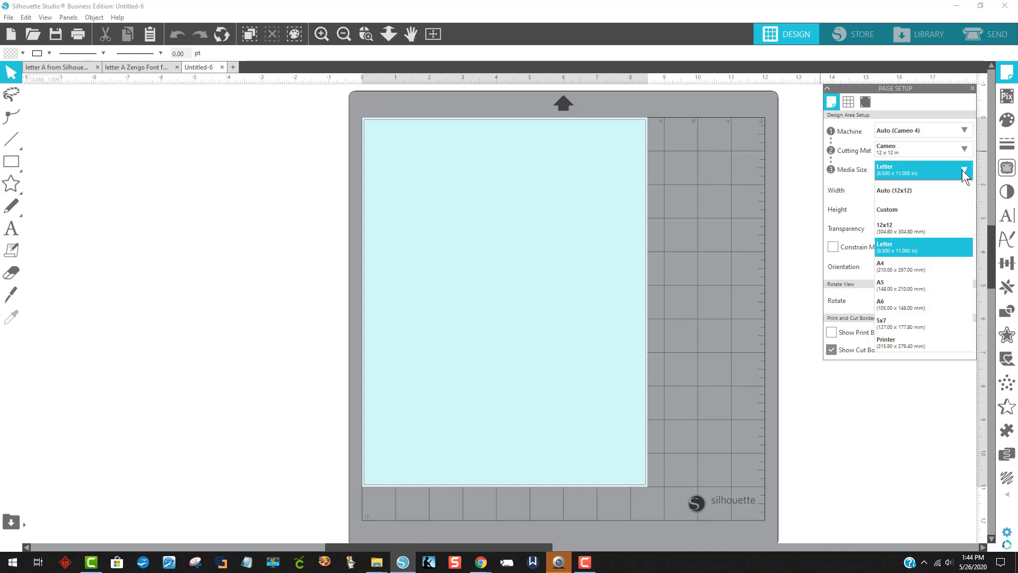
left_click(918, 189)
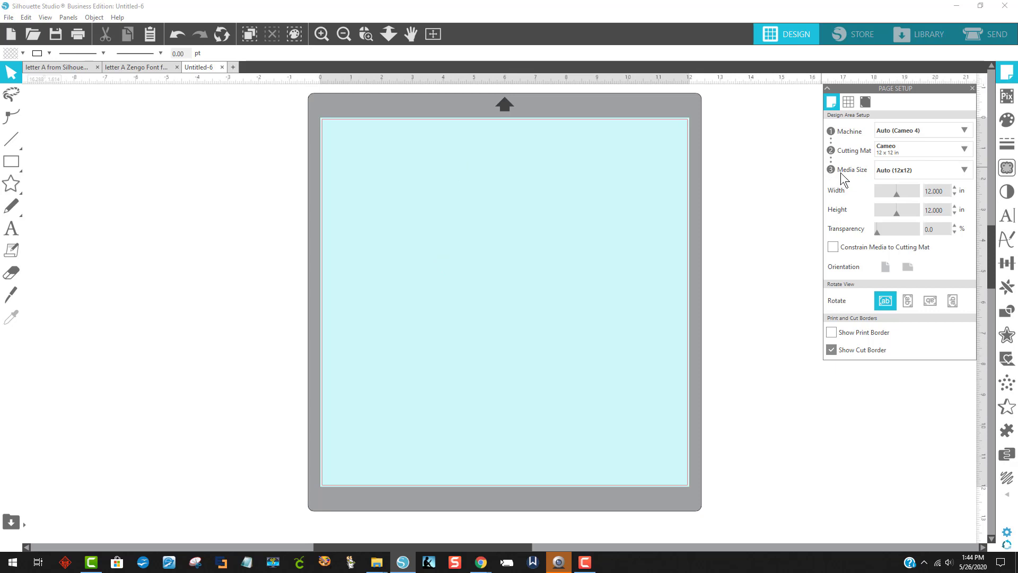
left_click(966, 171)
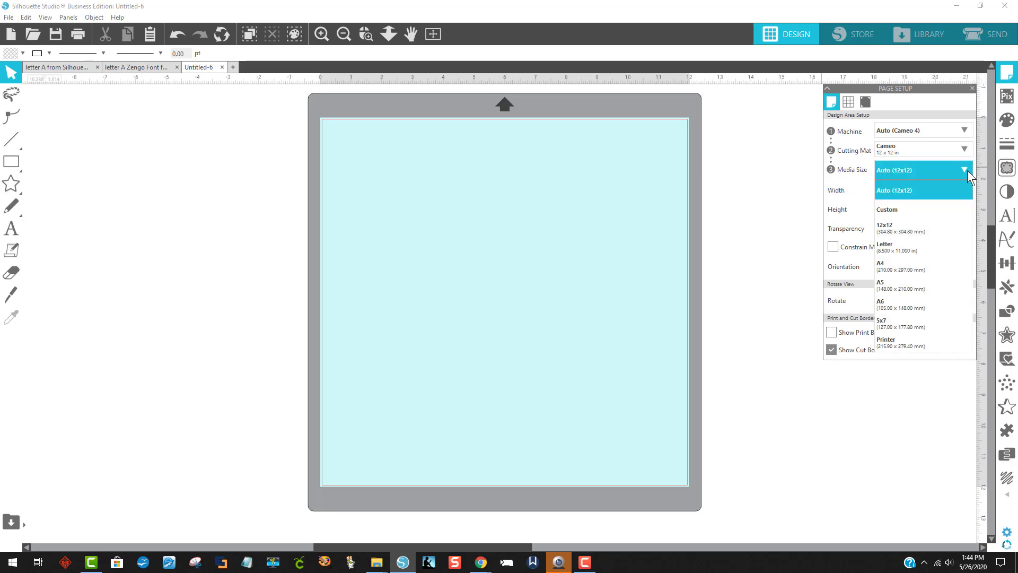
left_click(930, 249)
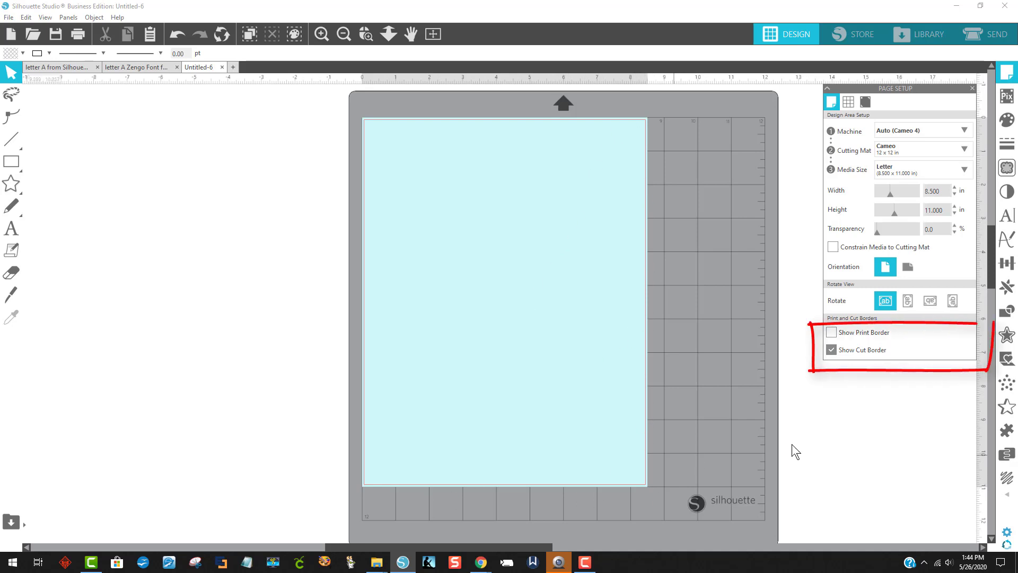
Toggle the page's cut border and print border displays, leaving only the cut border shown.
left_click(831, 350)
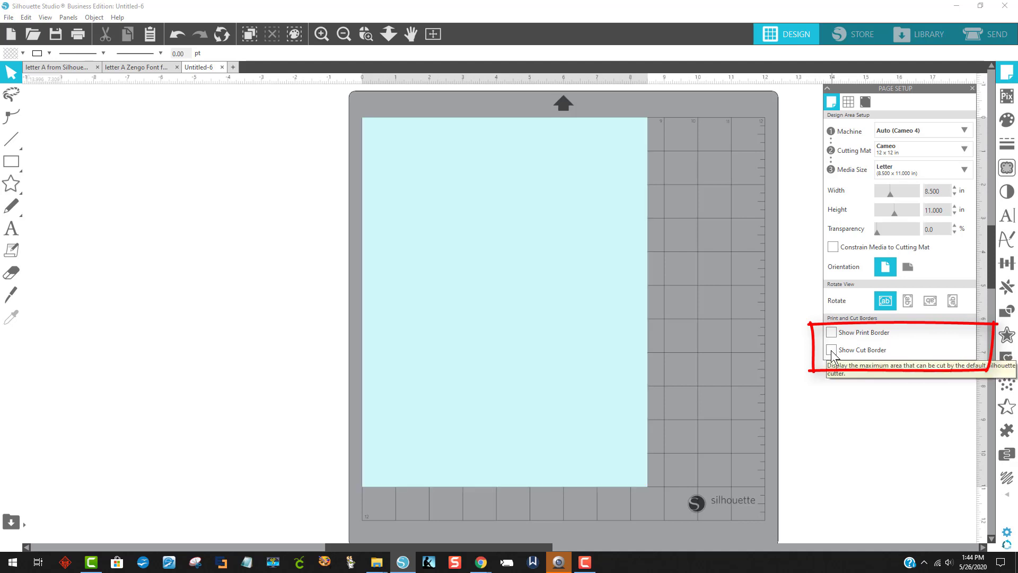
left_click(831, 351)
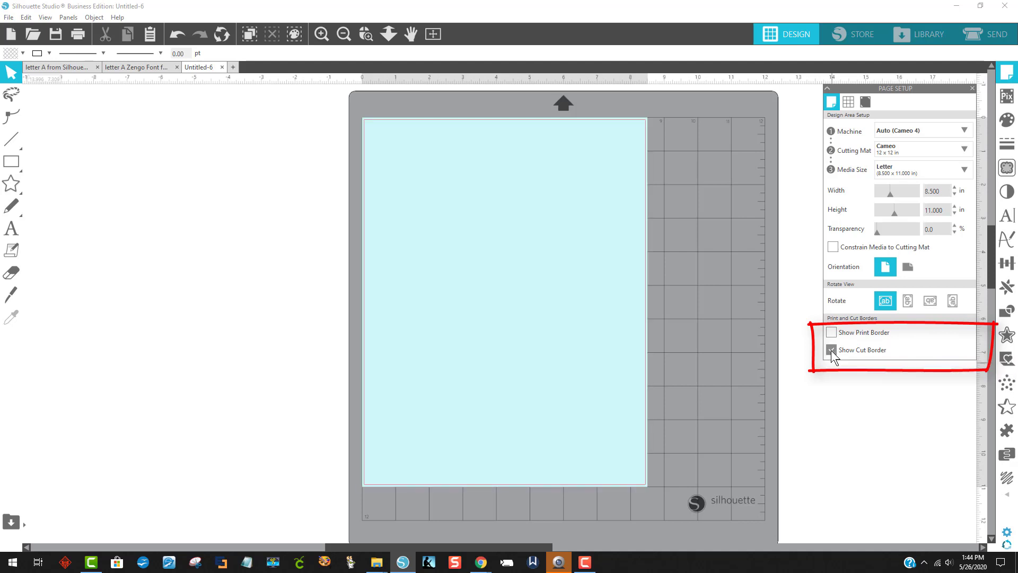
left_click(831, 351)
left_click(832, 350)
left_click(830, 333)
left_click(832, 333)
Add a text object with the letter L in the upper part of the page.
left_click(11, 232)
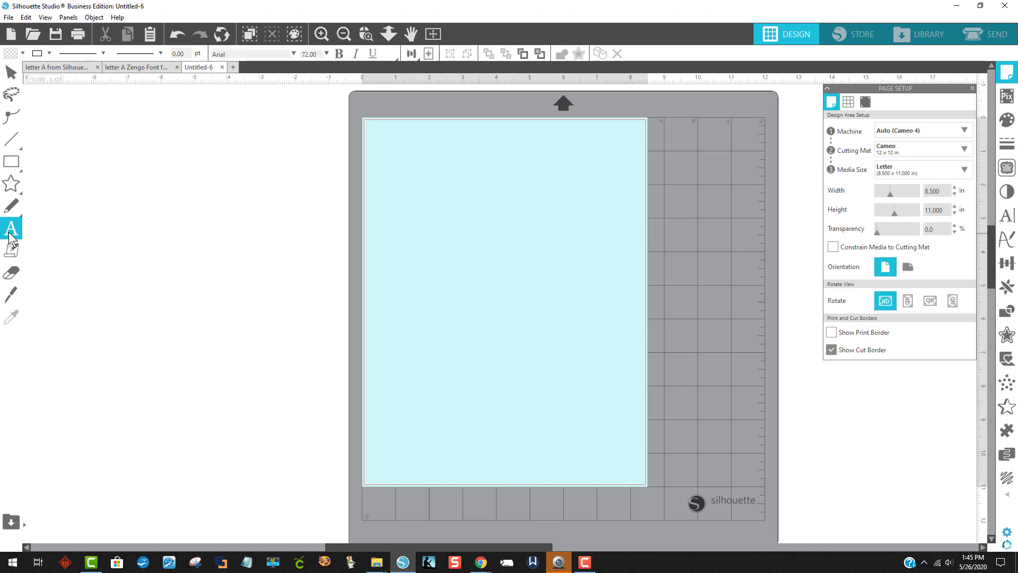
left_click(429, 238)
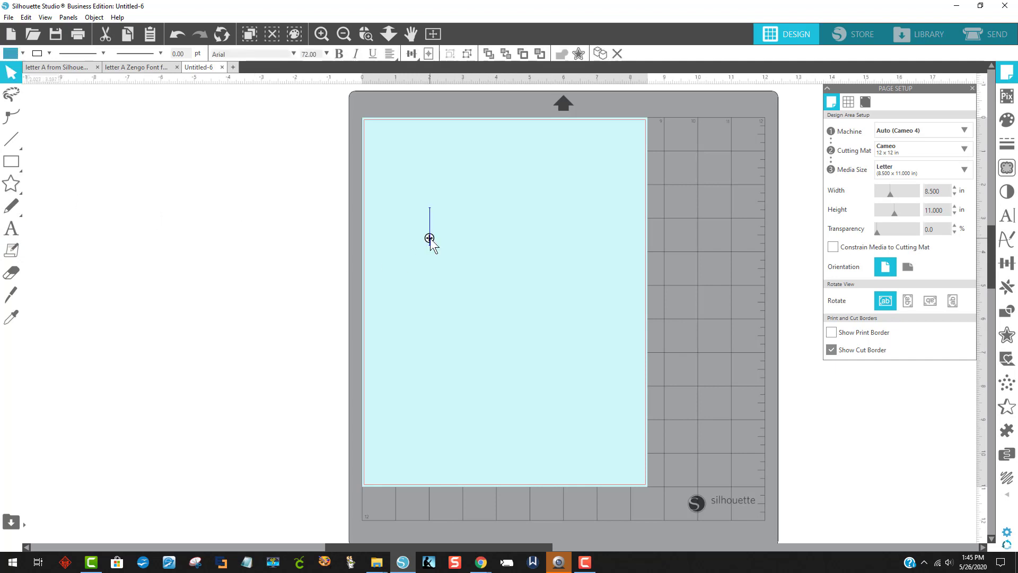
left_click(609, 326)
type("L")
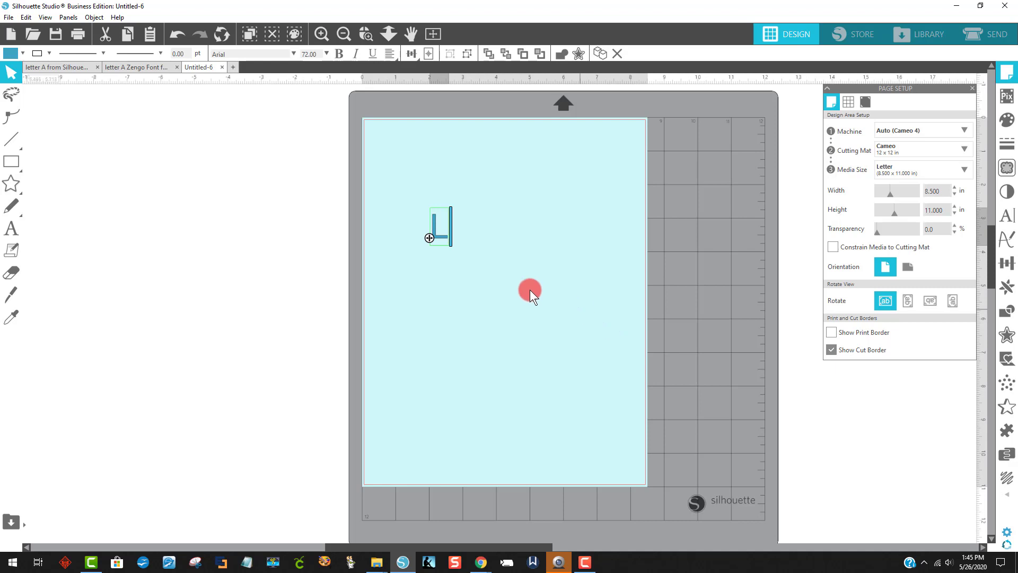
left_click(430, 300)
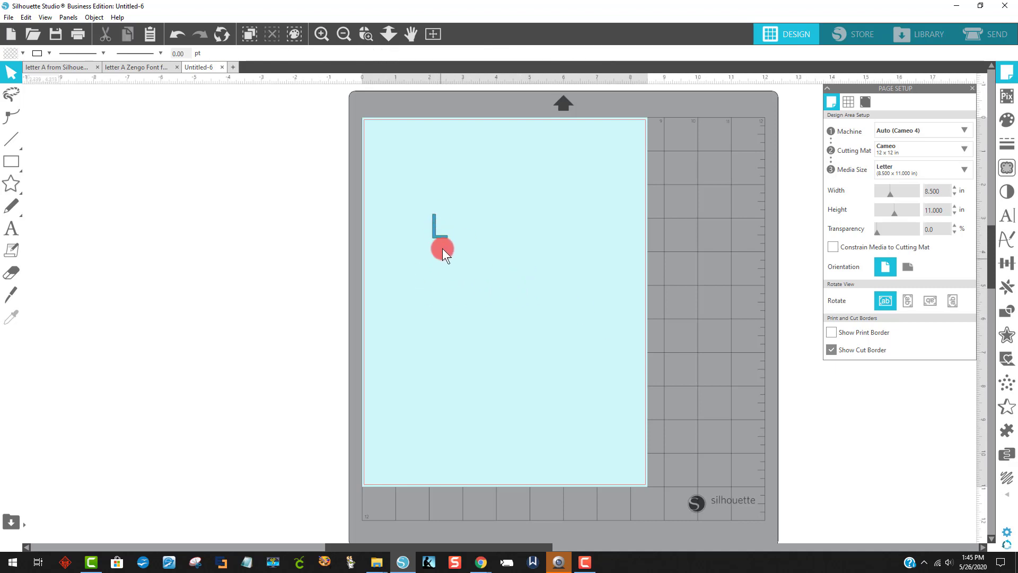
Change the font of the letter L text to Zengo.
left_click(440, 234)
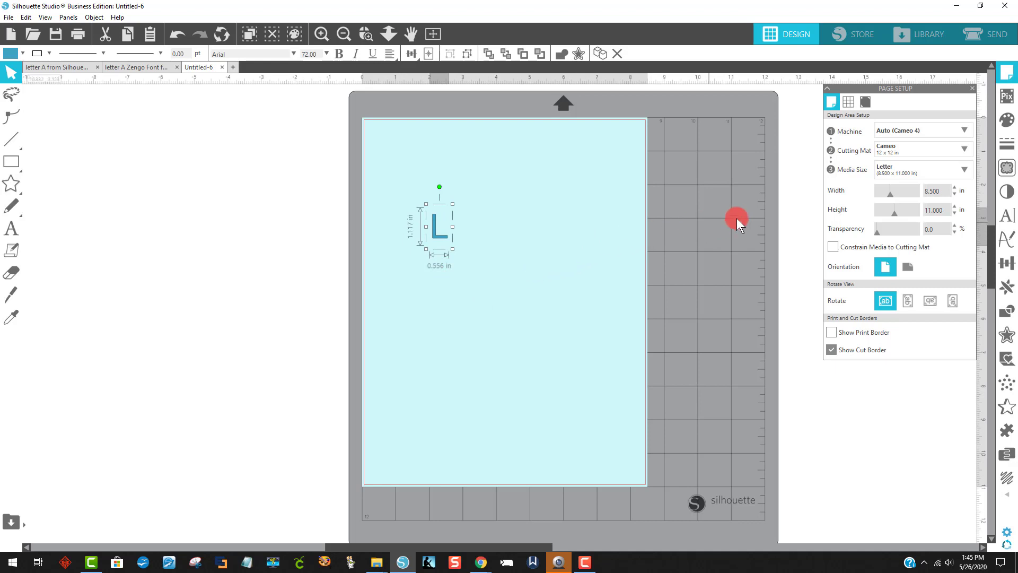
left_click(1007, 219)
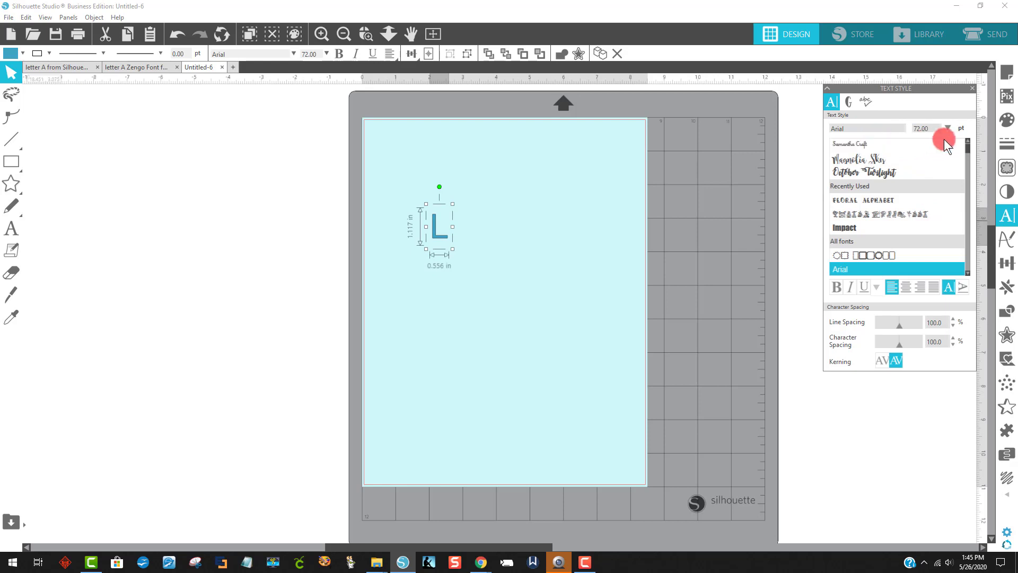
left_click_drag(968, 147, 970, 122)
double_click(842, 128)
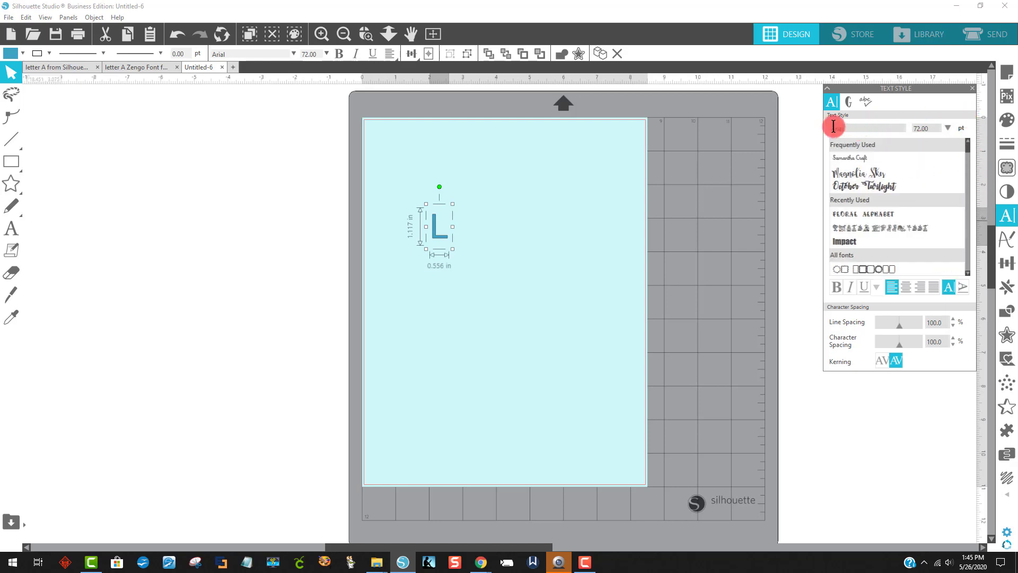
type("zengo")
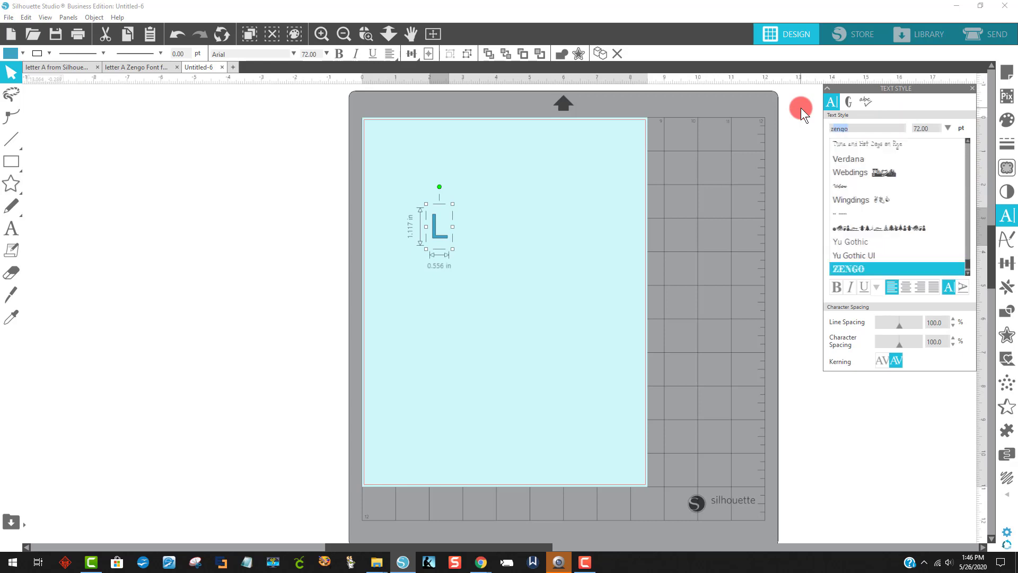
key("Return")
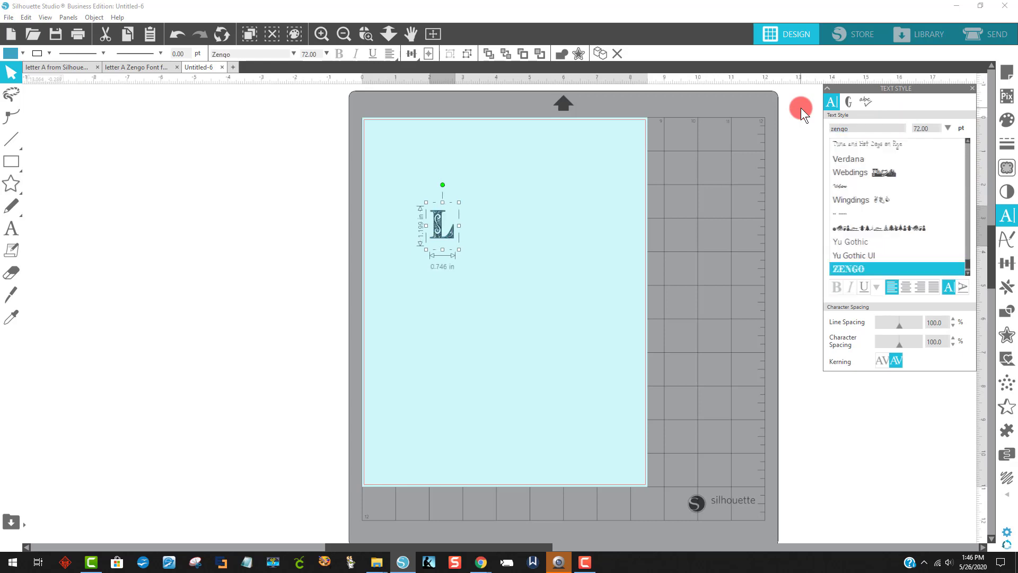
Enlarge the letter L's text box to about 4.7 by 7.5 in and move it to the upper part of the page.
left_click(444, 277)
left_click(444, 235)
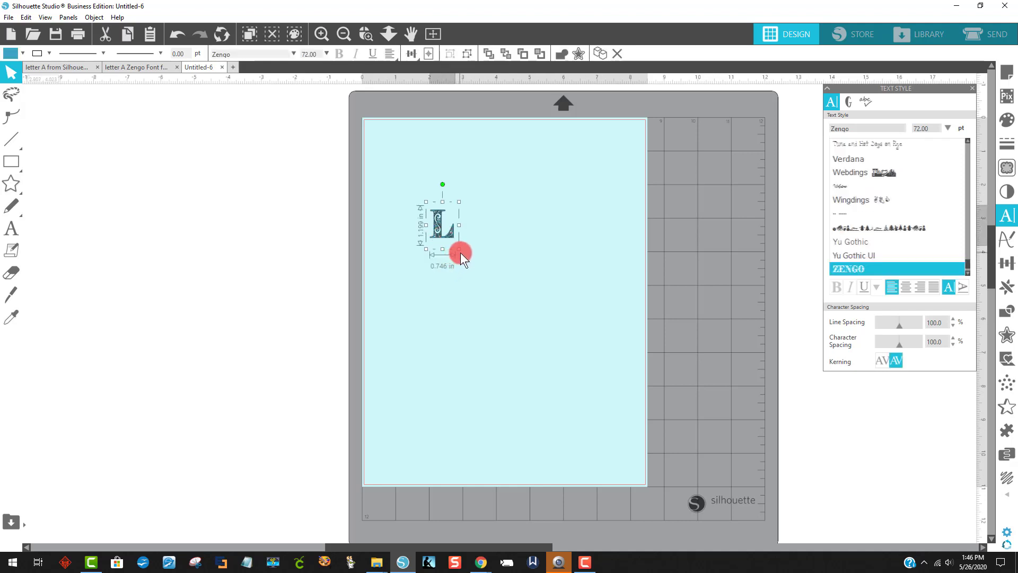
left_click_drag(469, 266, 624, 441)
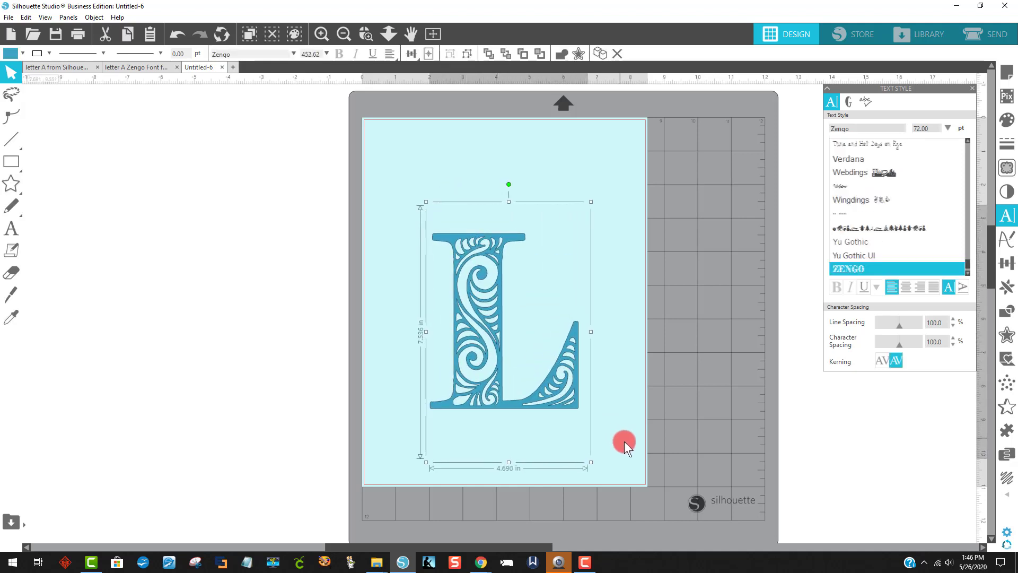
left_click_drag(457, 334, 453, 255)
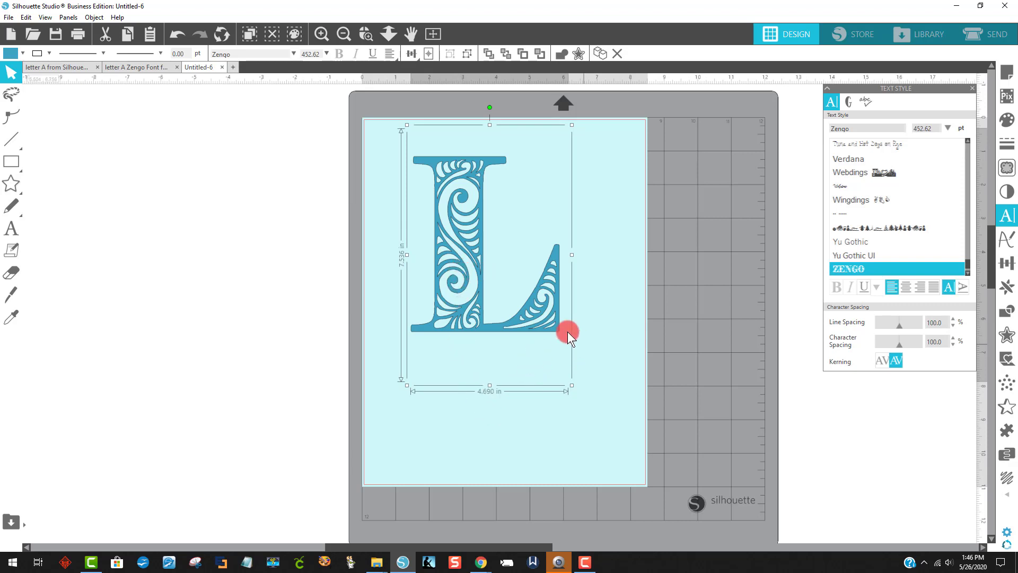
Convert the letter L text to a path.
left_click(547, 322)
left_click(537, 316)
right_click(460, 199)
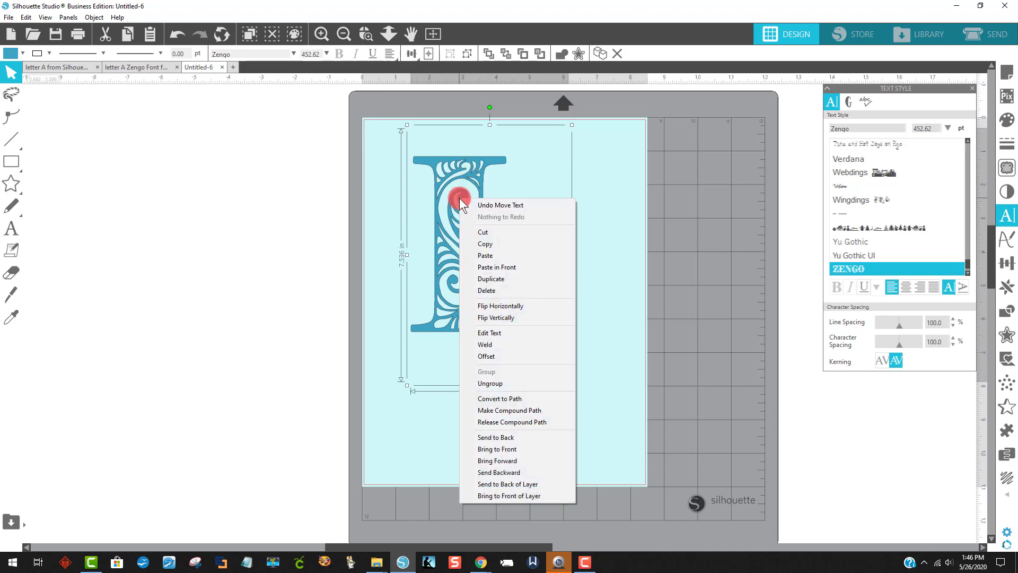
left_click(511, 399)
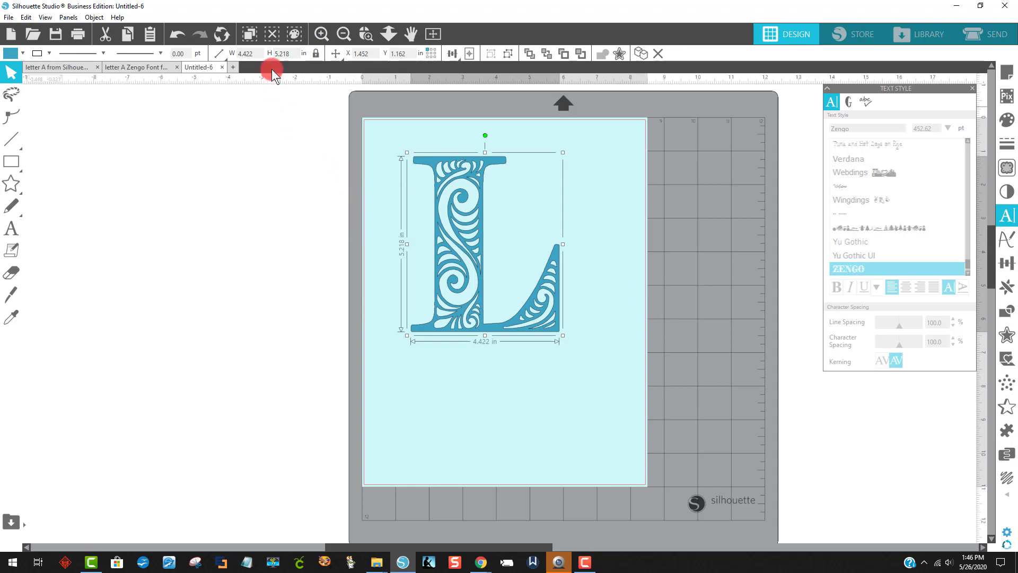
Set the letter's height to 8 in with its proportions locked and move the letter down within the page.
left_click(289, 53)
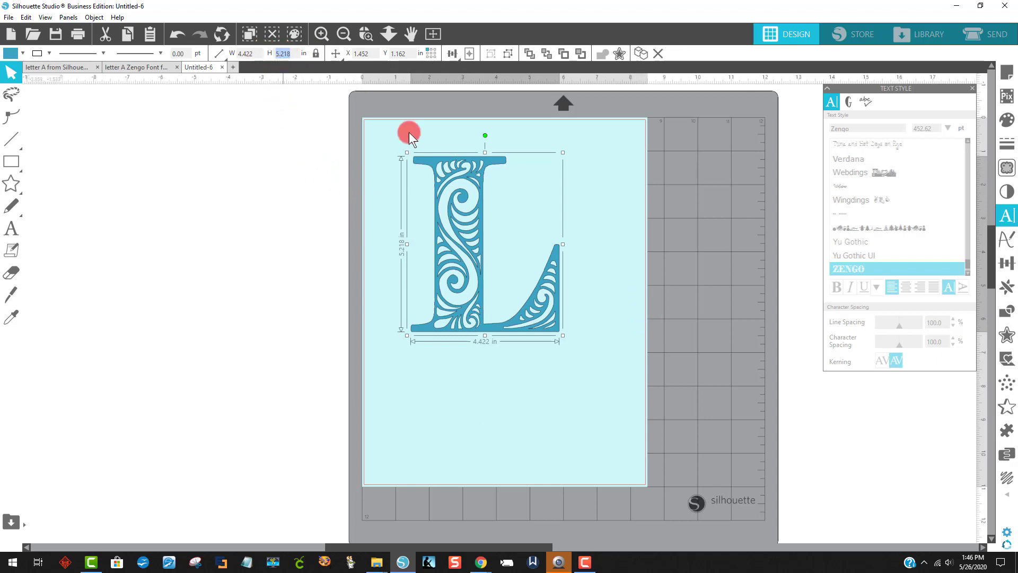
left_click(451, 240)
left_click(286, 53)
type("8")
key("Return")
left_click_drag(467, 253, 472, 286)
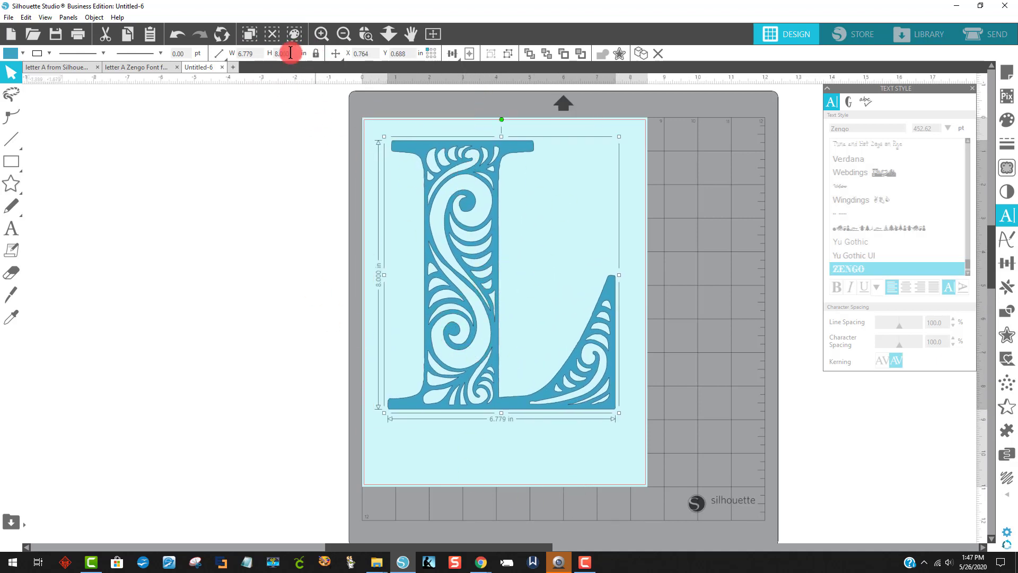
Undo the letter's move and its proportional resize, and select the letter again.
left_click(178, 39)
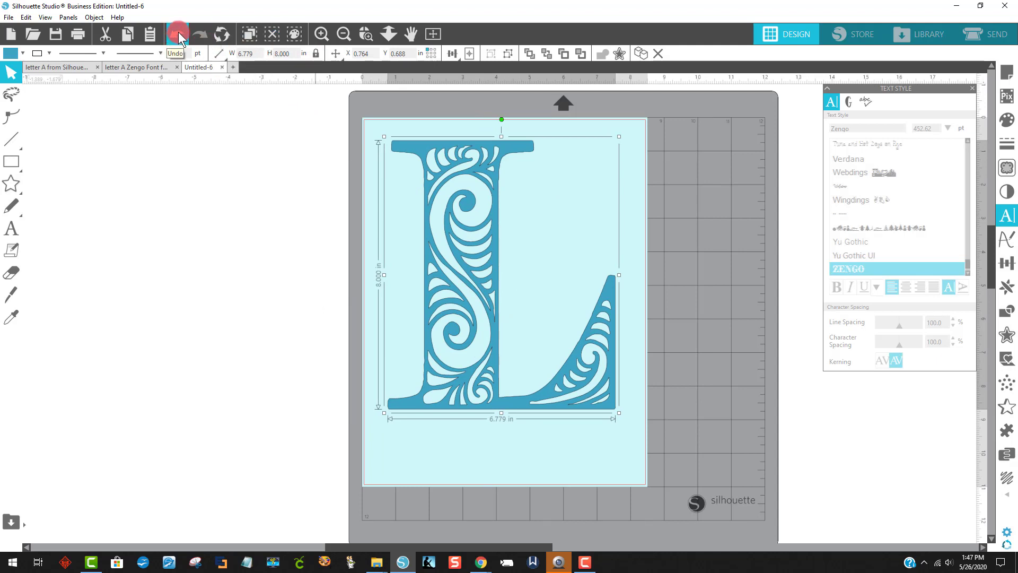
left_click(178, 37)
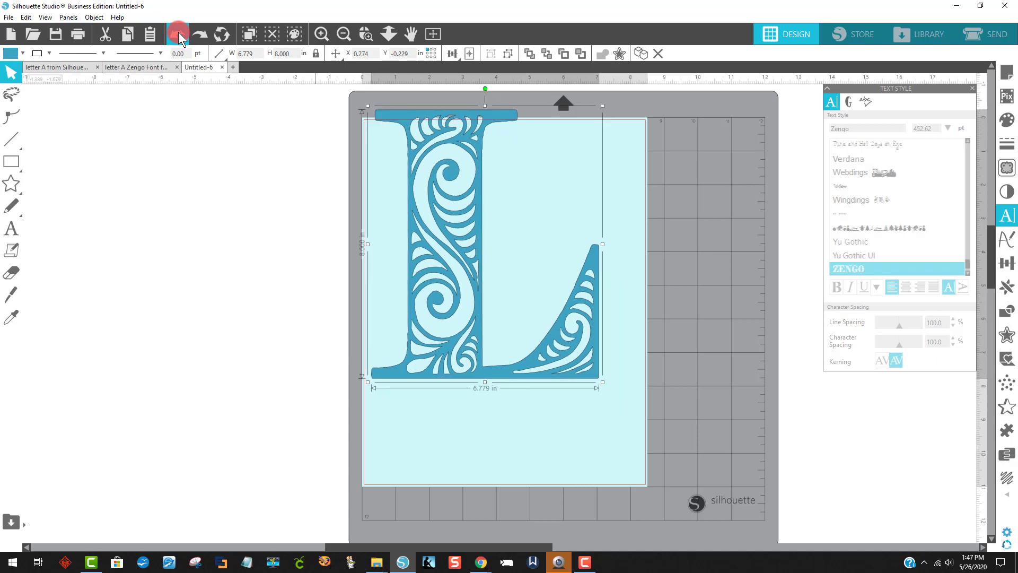
left_click(179, 37)
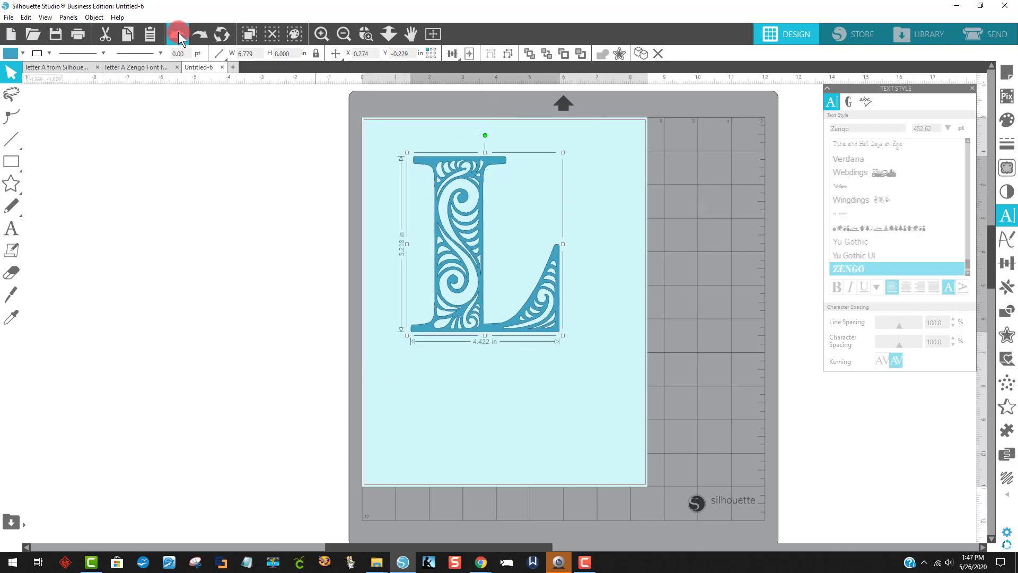
left_click(484, 406)
left_click(449, 227)
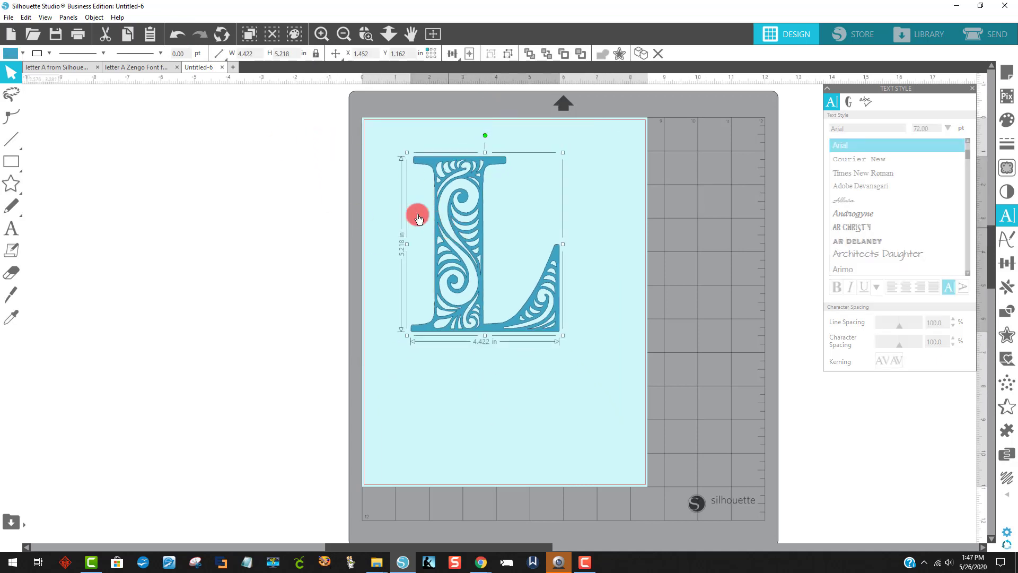
Unlock the letter's proportions, set only its height to 8 in, and move the stretched letter down within the page.
left_click(315, 54)
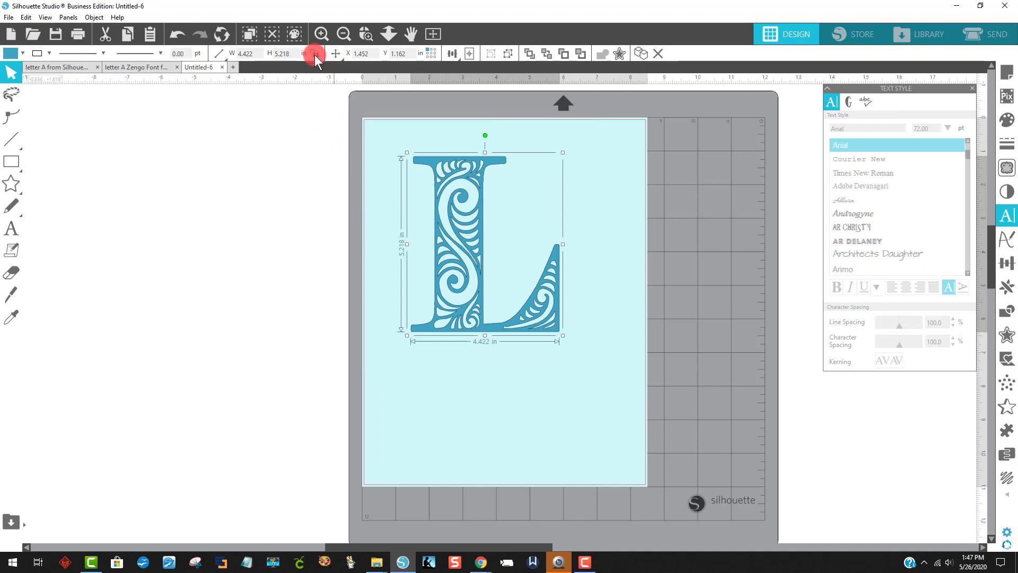
left_click_drag(295, 53, 262, 54)
type("8")
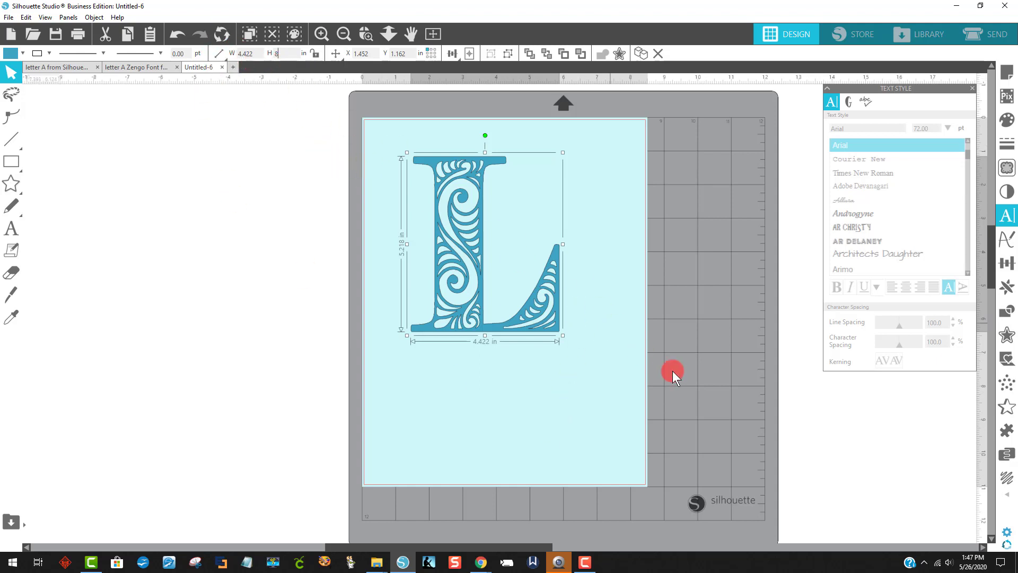
key("Return")
left_click_drag(466, 243, 467, 314)
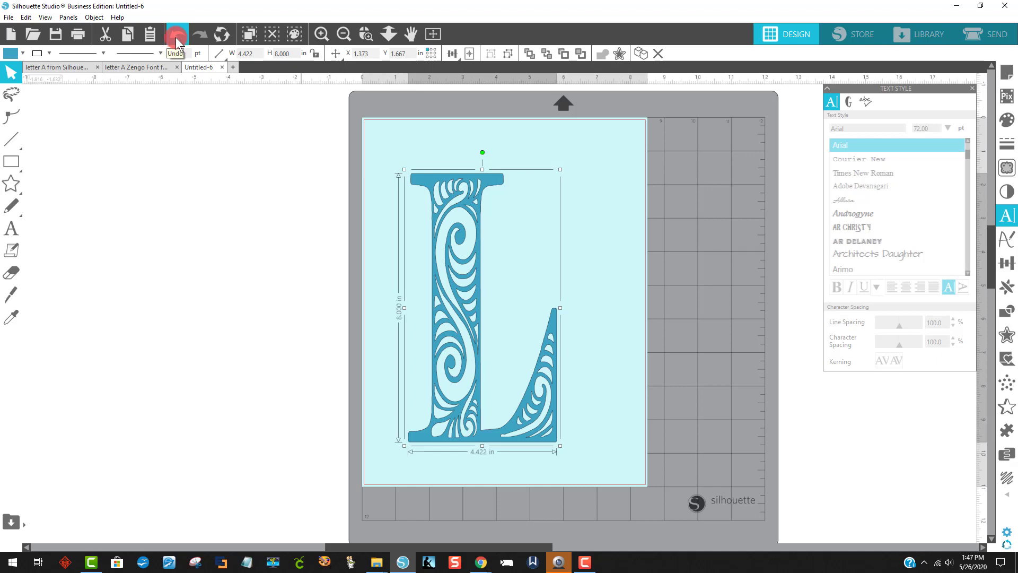
Undo the move and the unproportional height change of the letter.
key("i")
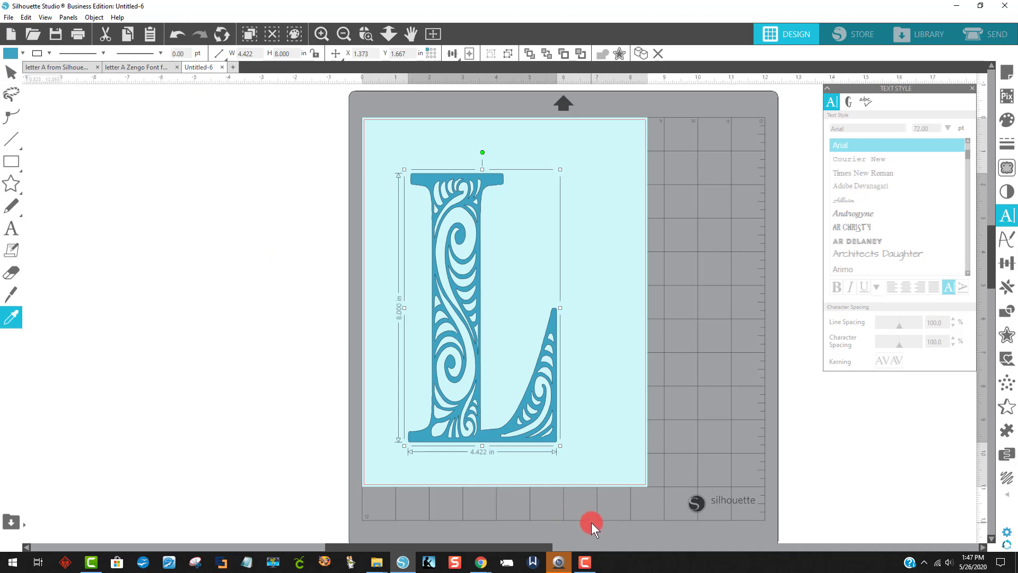
key("ctrl+z")
key("ctrl+z")
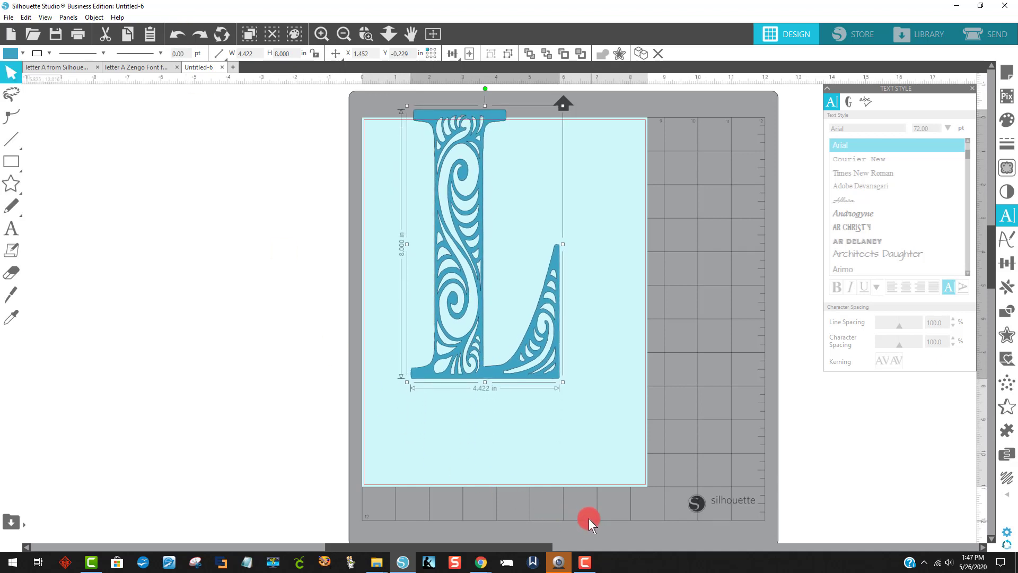
key("ctrl+z")
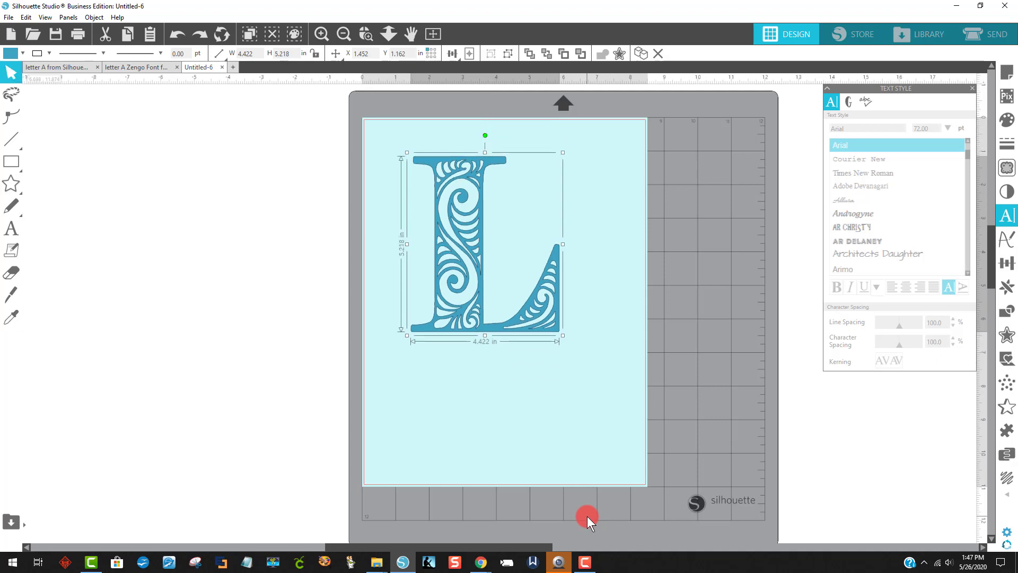
Lock the letter's proportions again, set its height to 8 in, and reposition it inside the page's cut border.
left_click(317, 55)
left_click_drag(290, 54, 263, 53)
type("8")
key("Return")
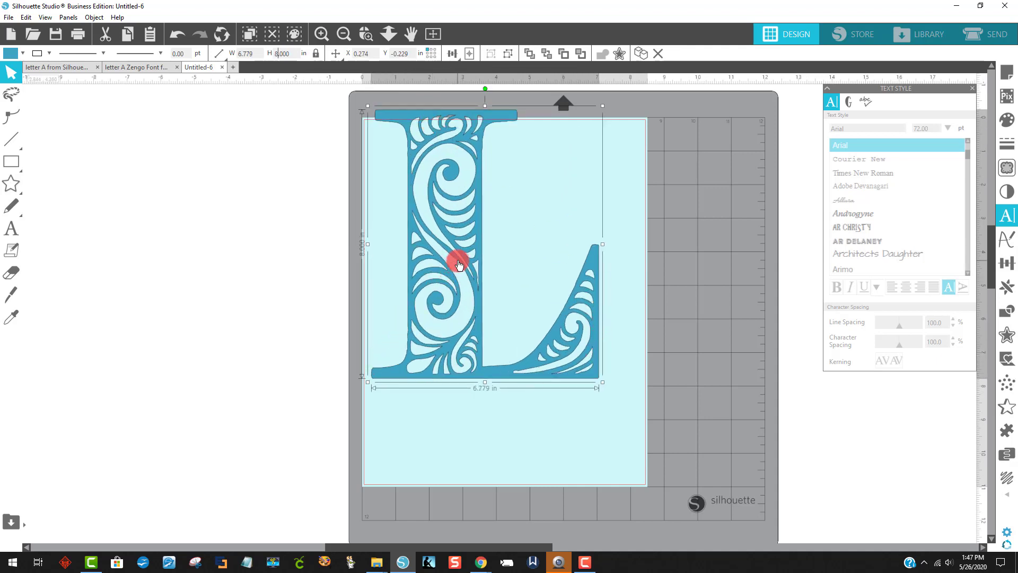
left_click_drag(458, 264, 464, 301)
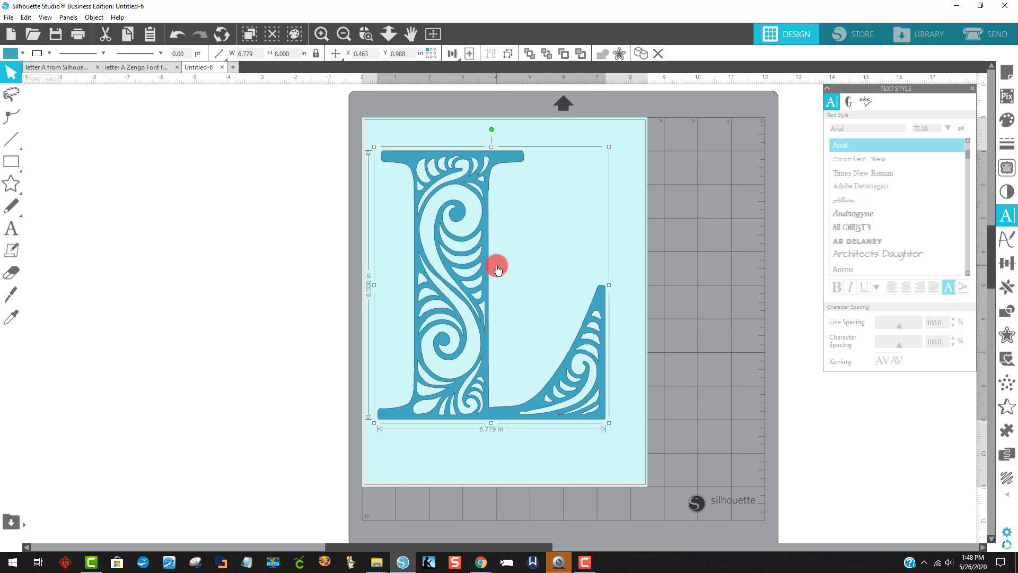
mouse_move(403, 159)
left_mouse_down()
mouse_move(422, 154)
mouse_move(414, 152)
left_mouse_up()
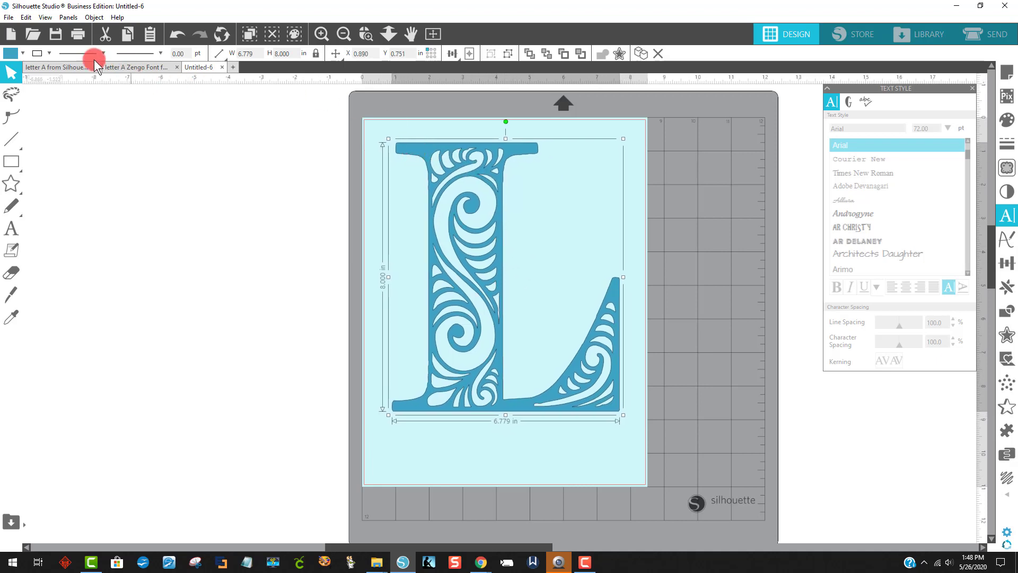
Fill the letter L with orange and deselect it.
left_click(12, 53)
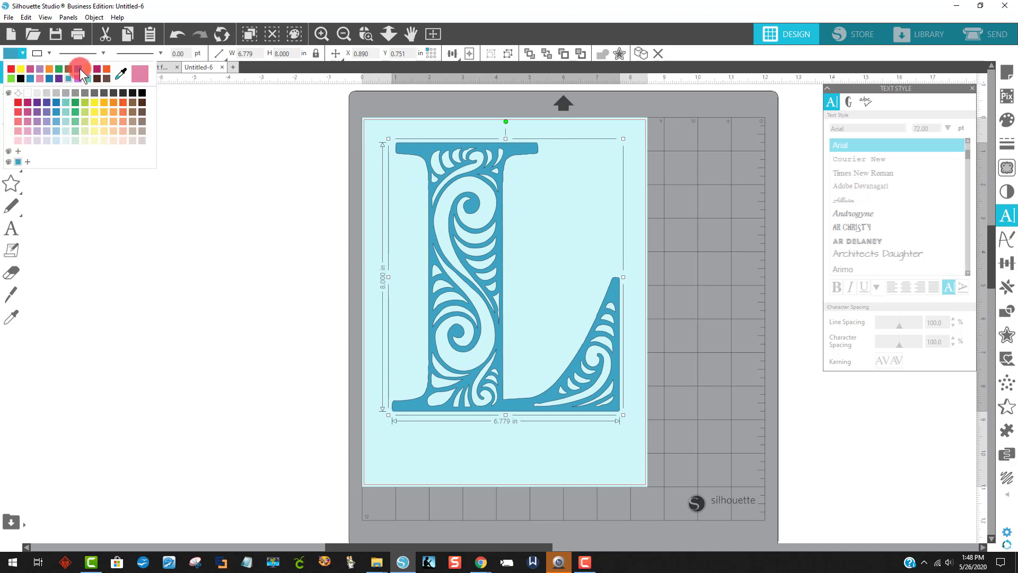
left_click(113, 102)
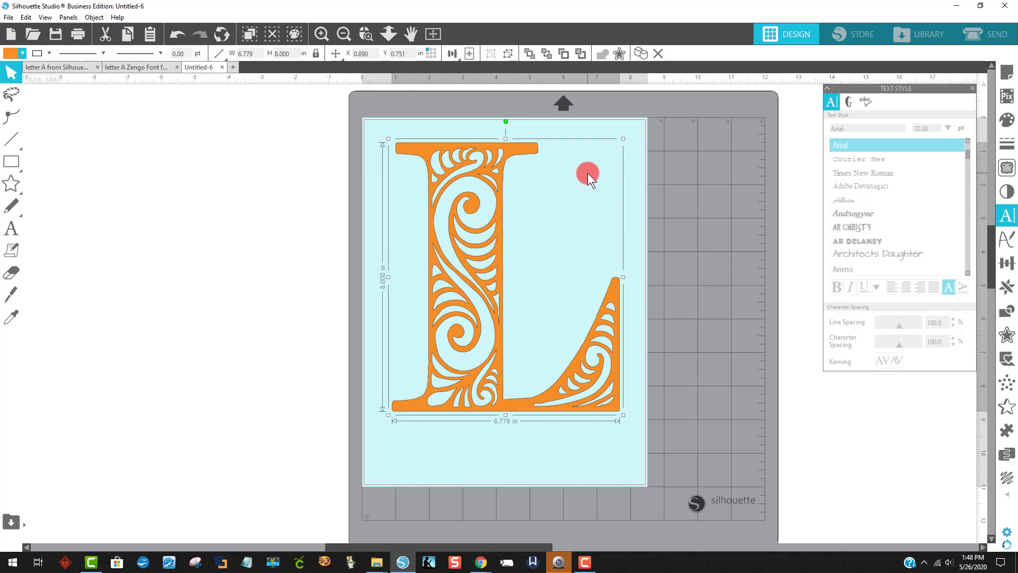
left_click(729, 240)
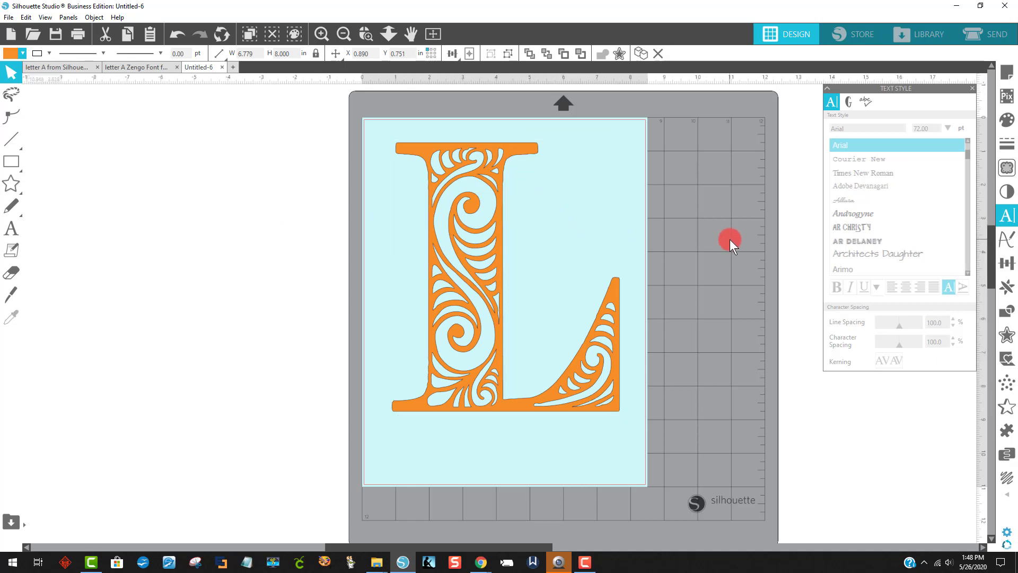
Create a rounded-corner offset around the letter L with a distance of 0.050 in.
left_click(521, 152)
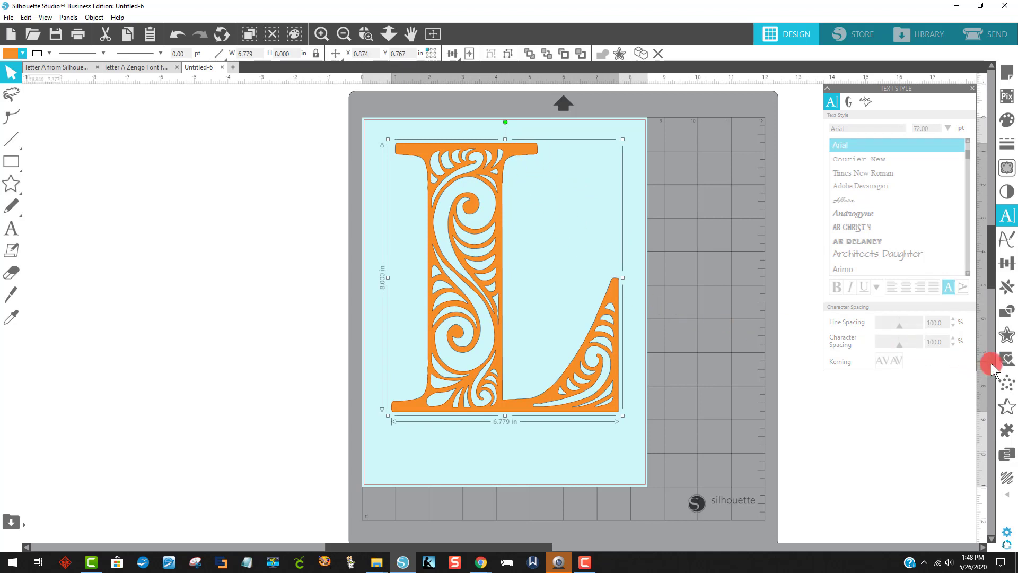
left_click(1011, 339)
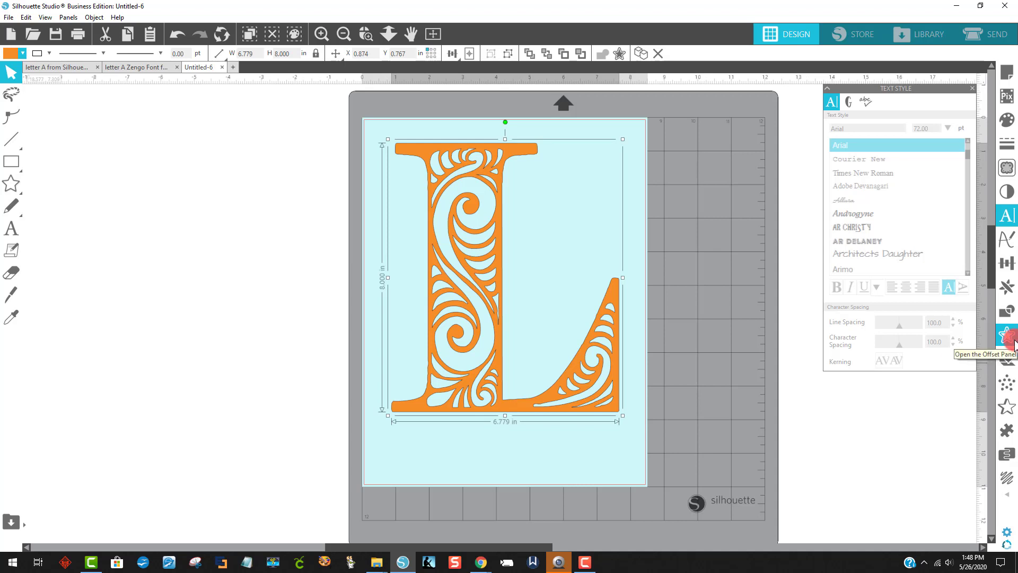
left_click(1011, 339)
left_click(830, 115)
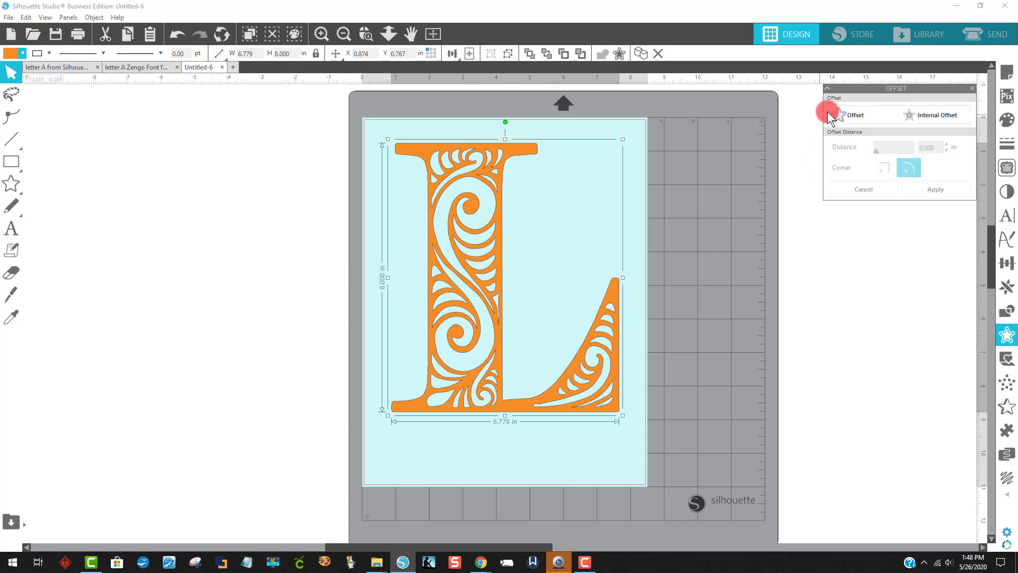
left_click(854, 113)
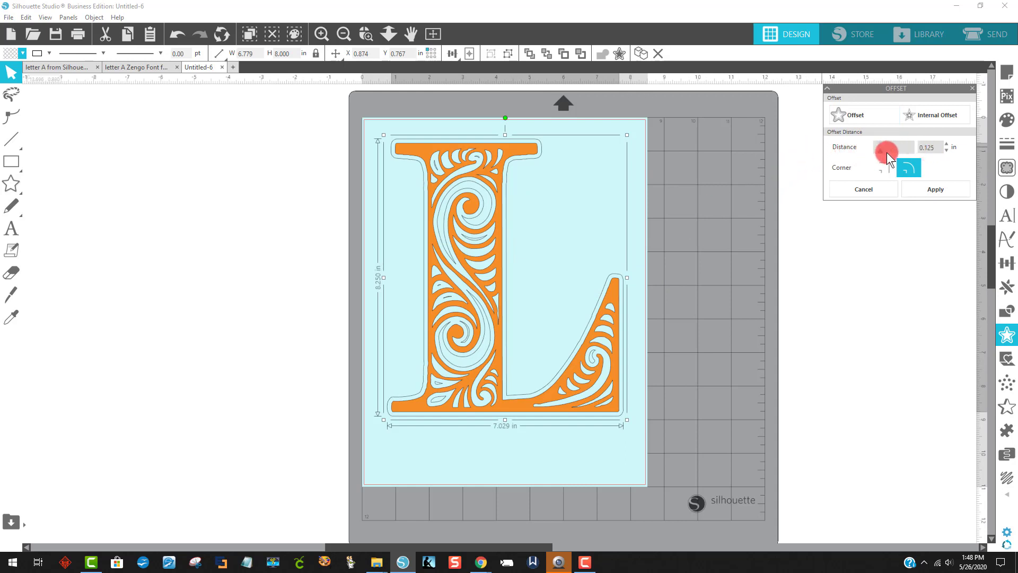
left_click(936, 148)
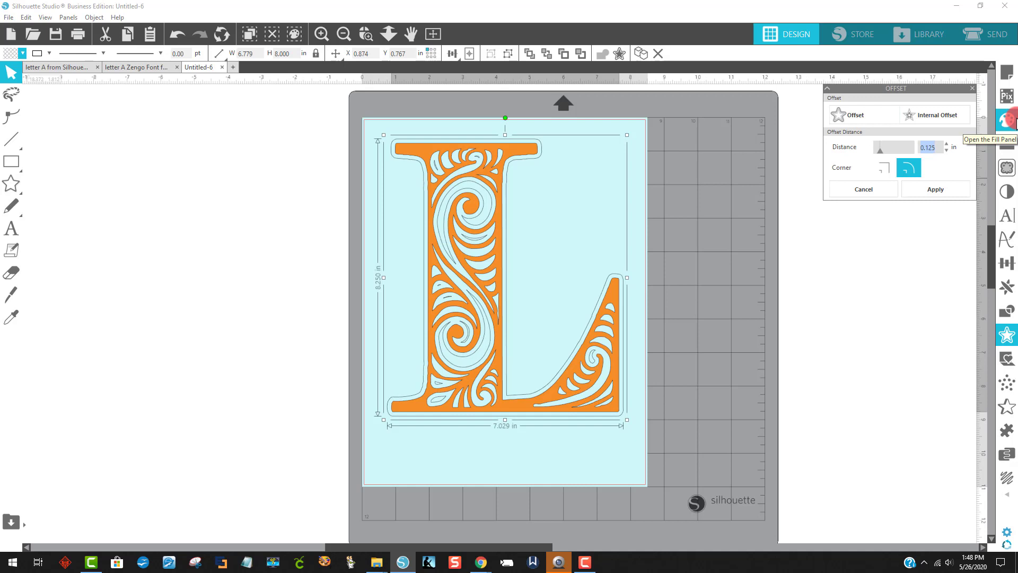
type("0")
key("Return")
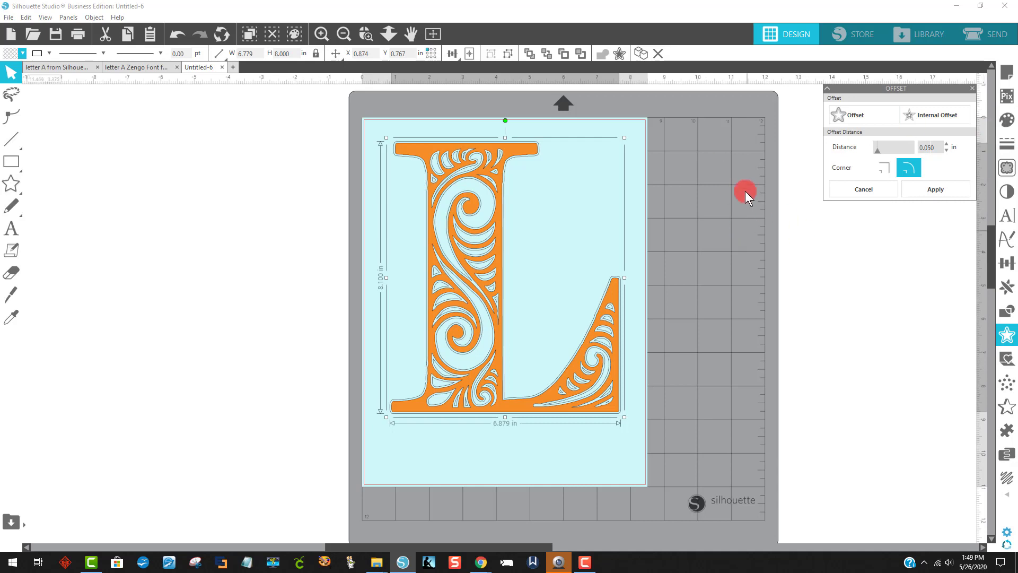
Fill the first offset around the letter L with yellow.
left_click(12, 58)
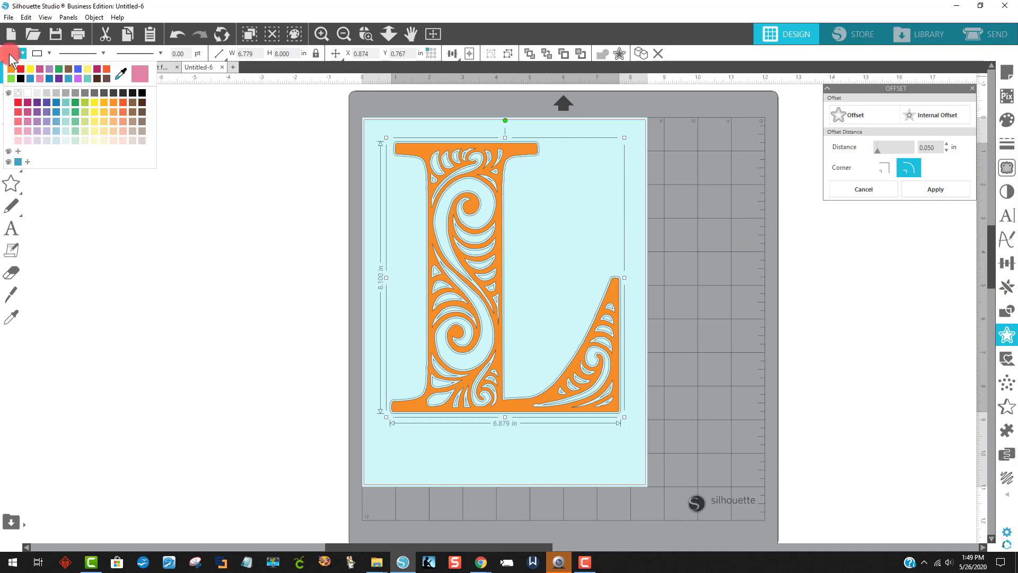
left_click(30, 71)
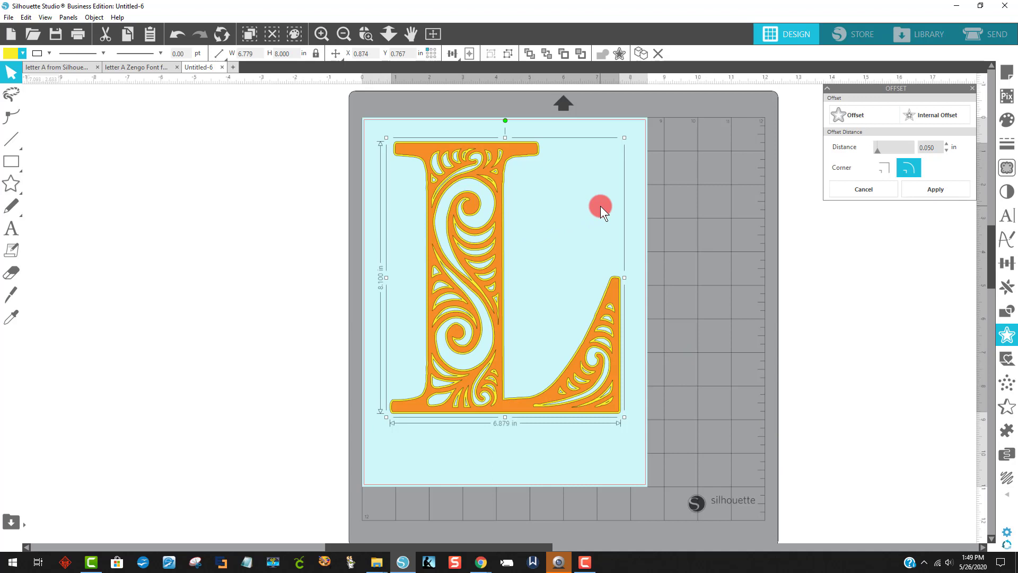
Create a rounded-corner offset of 0.050 in around the yellow layer and fill it with green.
left_click(854, 115)
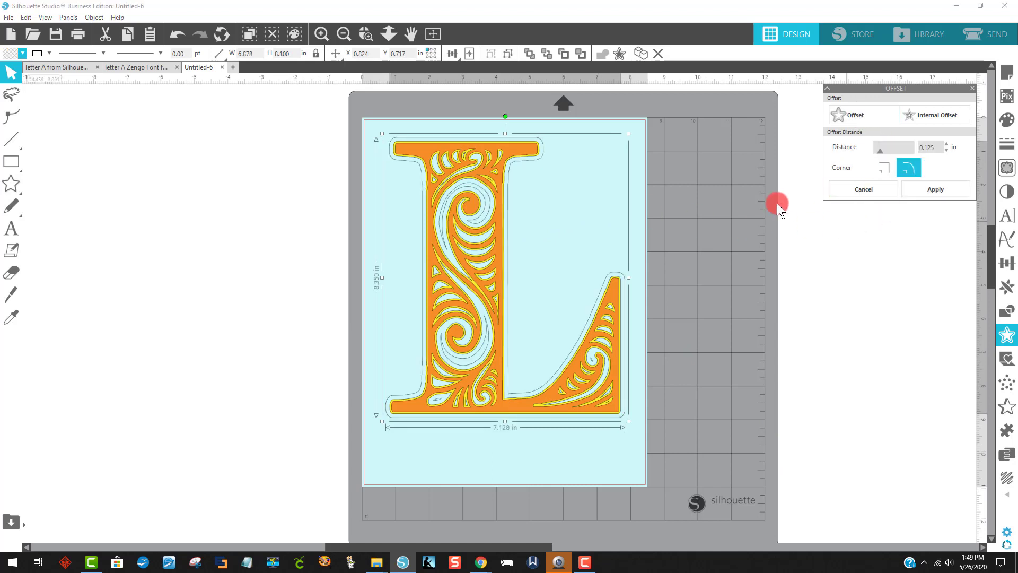
left_click(940, 147)
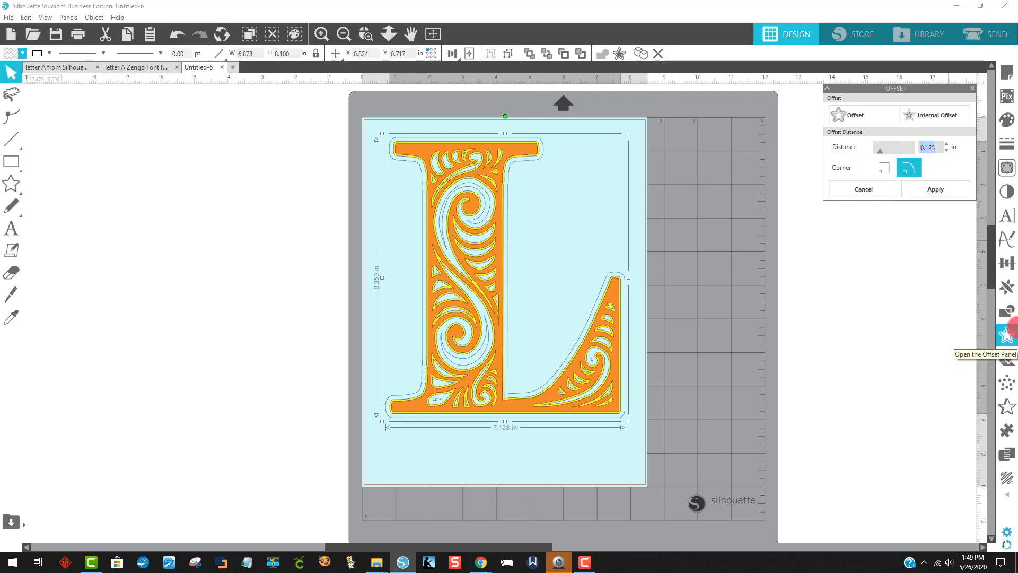
type("0")
key("Return")
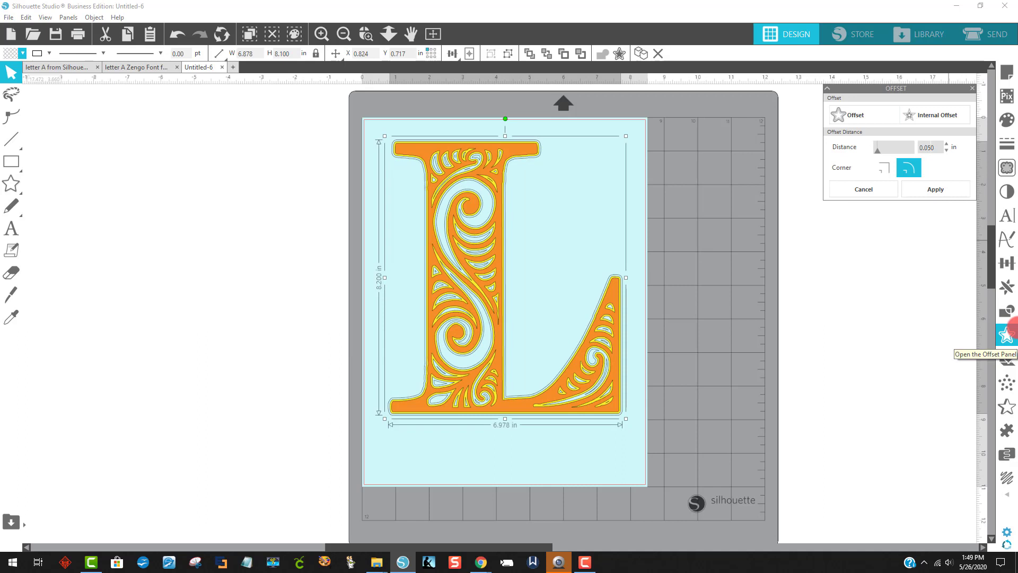
left_click(8, 58)
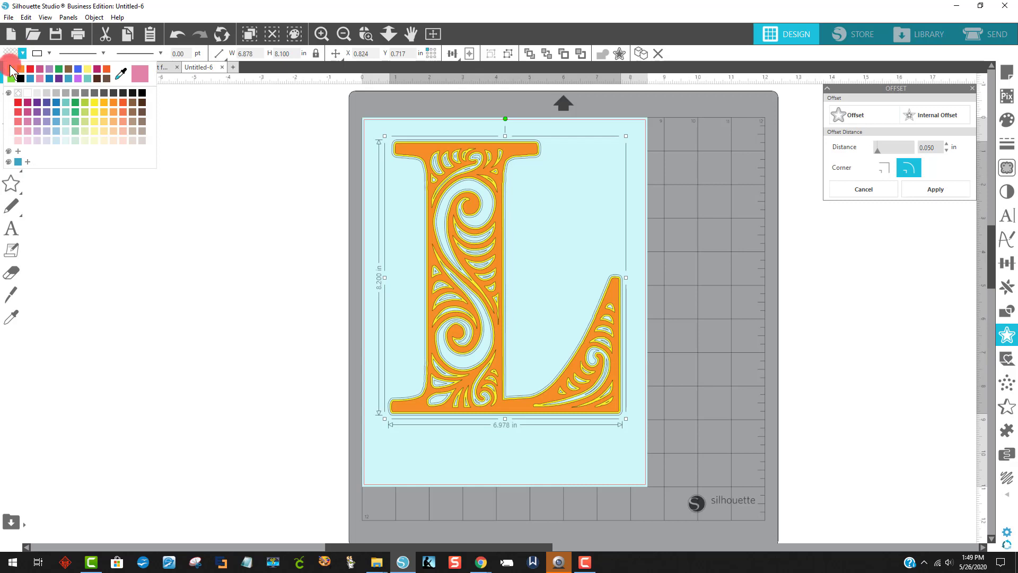
left_click(75, 101)
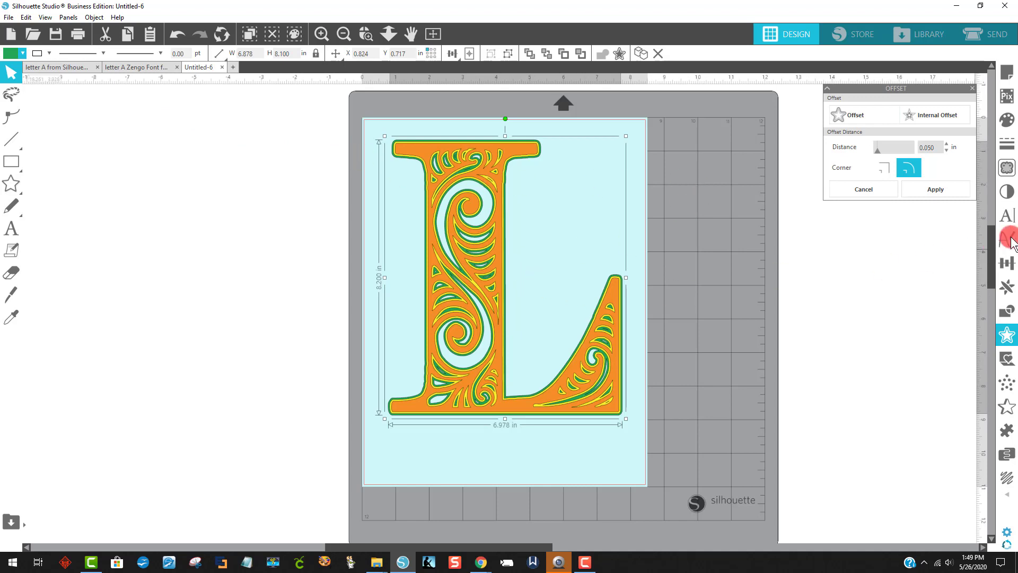
Create a rounded-corner offset of 0.152 in around the green layer, fill it with blue, and deselect it.
left_click(851, 115)
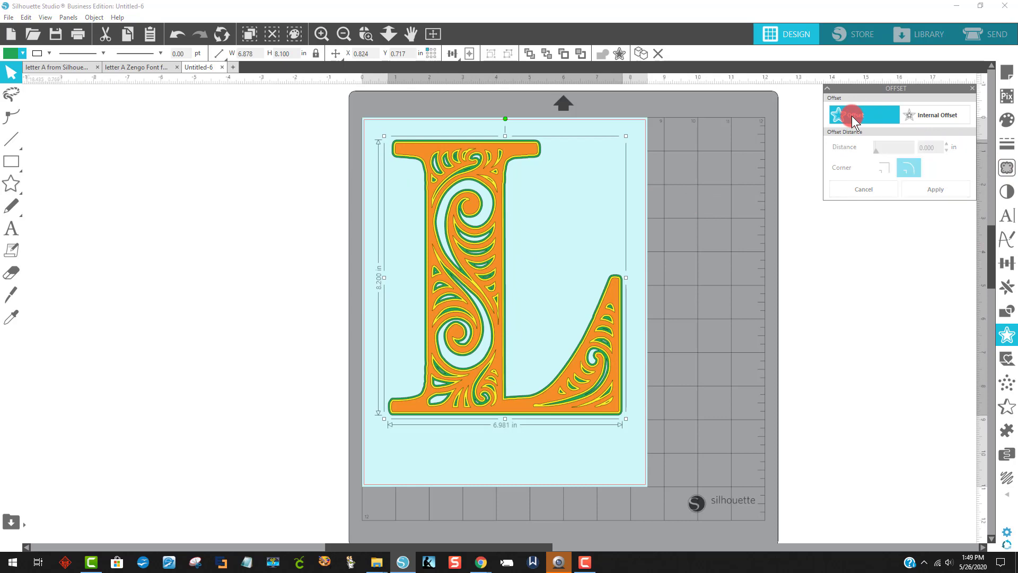
left_click(933, 147)
type("0.1525")
key("BackSpace")
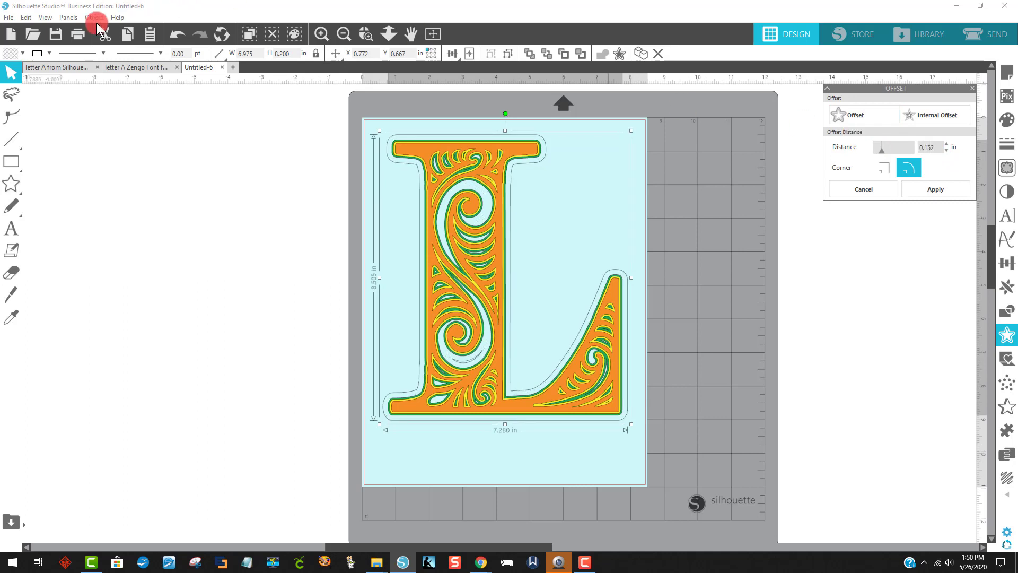
left_click(9, 53)
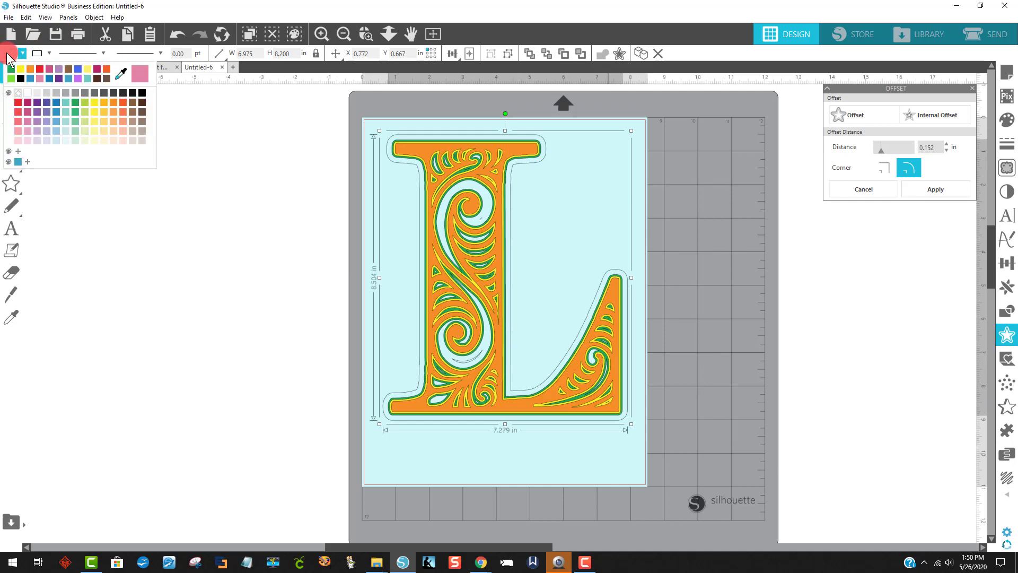
left_click(55, 101)
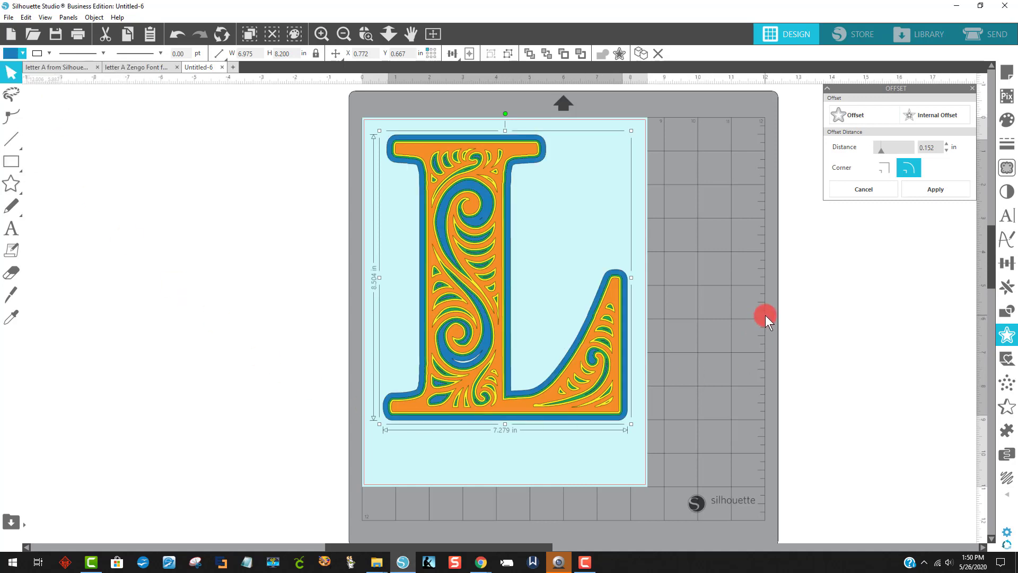
left_click(739, 329)
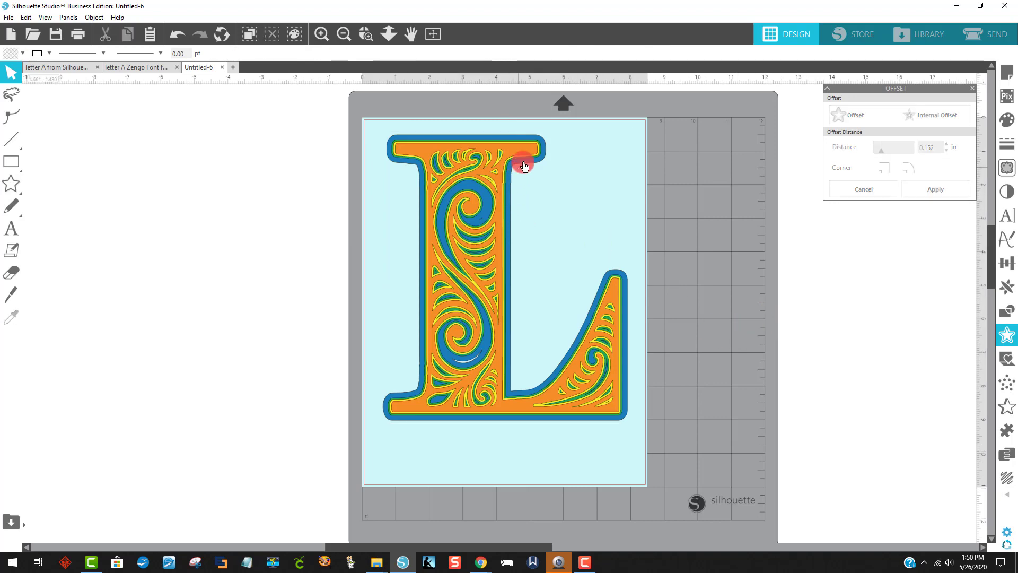
Separate the top layers by moving the orange letter off the mat's left side and the yellow layer to the right of the page.
left_click_drag(528, 152, 189, 137)
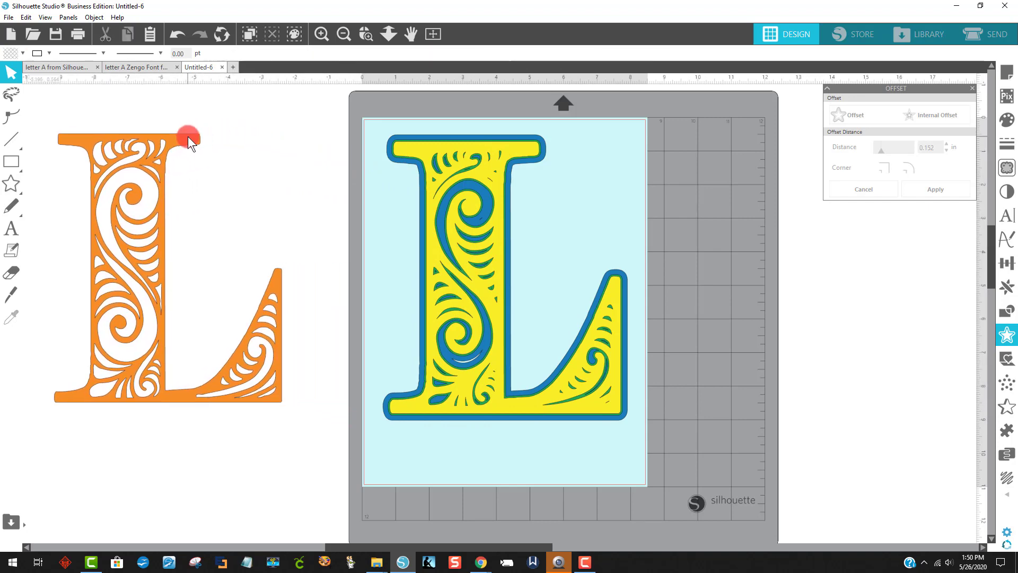
left_click(491, 176)
left_click_drag(484, 164, 588, 171)
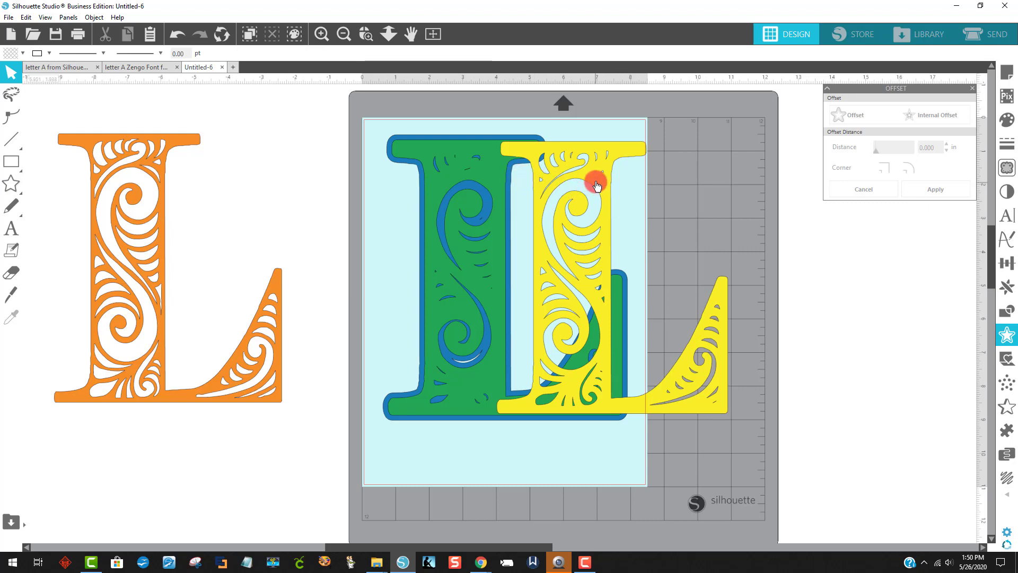
left_click_drag(584, 177, 705, 189)
left_click(650, 259)
left_click_drag(409, 549, 497, 549)
left_click_drag(513, 339, 553, 336)
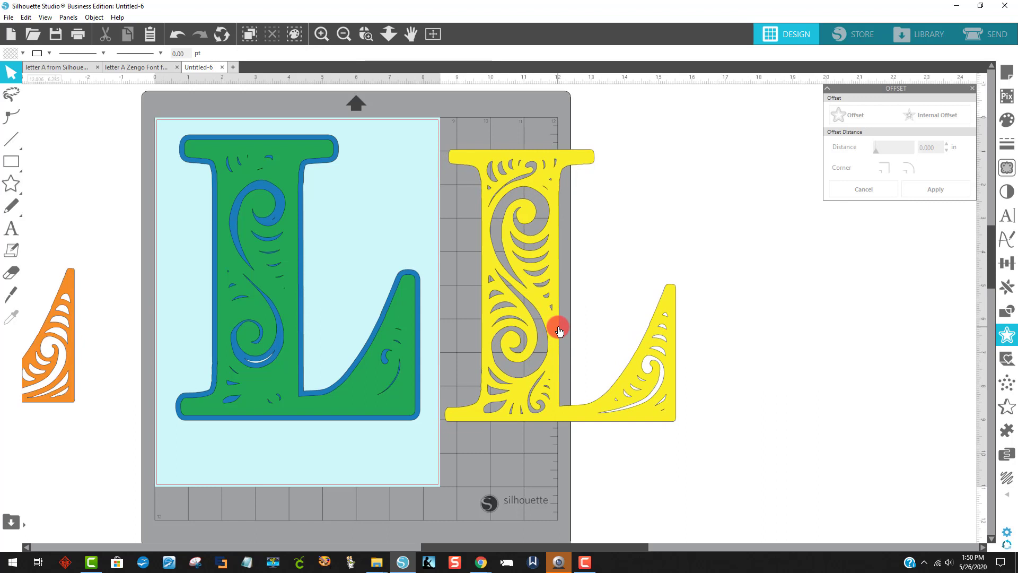
Simplify the edit points of the yellow layer and leave point editing.
double_click(540, 185)
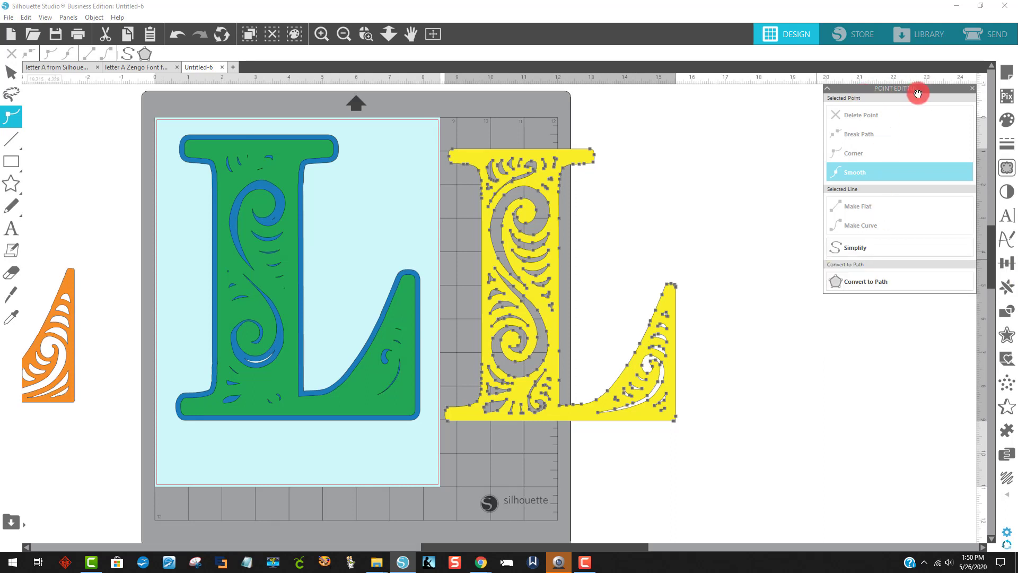
left_click(886, 246)
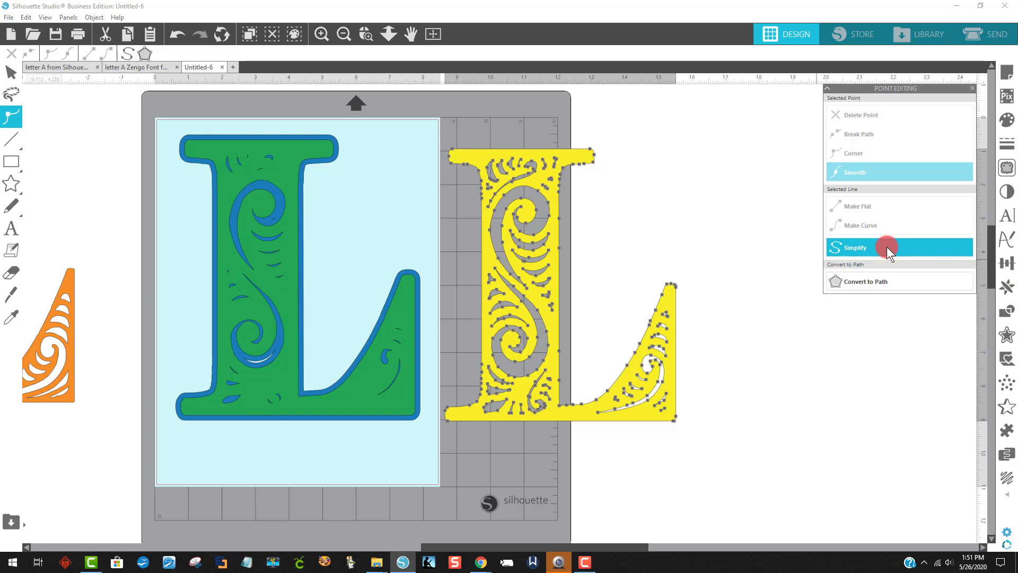
left_click(769, 202)
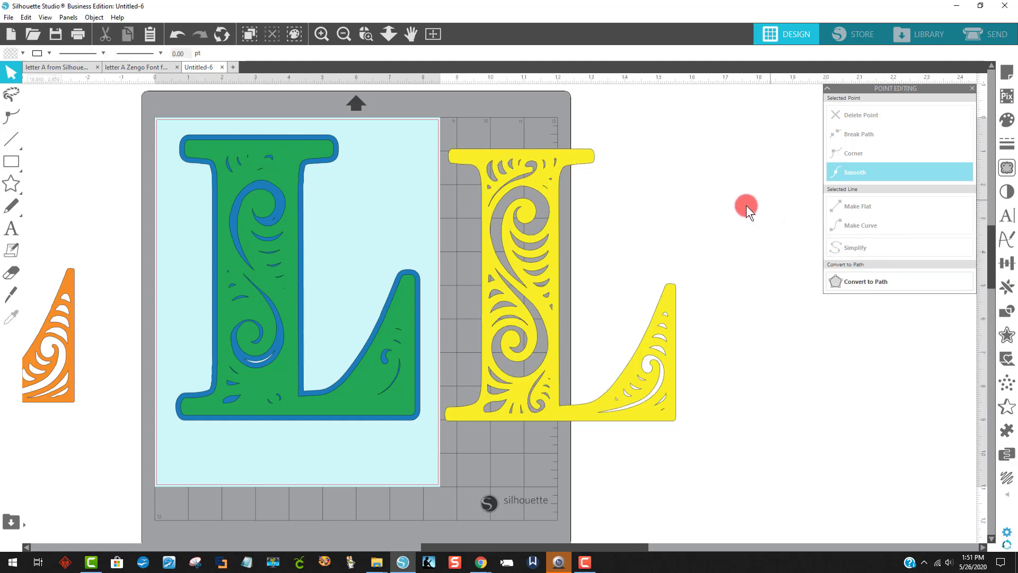
Edit the yellow layer's points to delete the thin sliver cutout beneath the small triangle near the top of the stem.
double_click(546, 191)
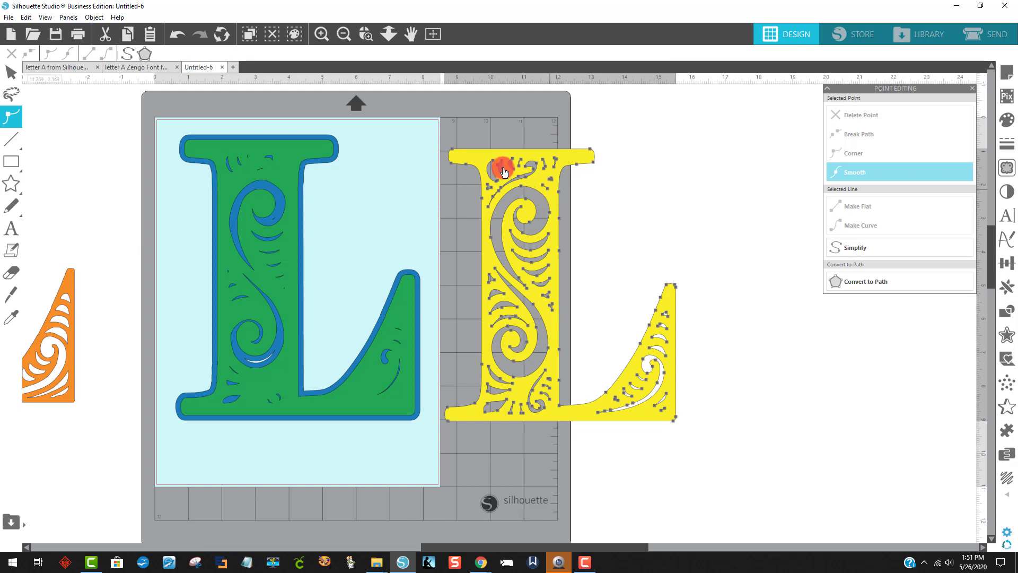
left_click(366, 34)
left_click_drag(440, 123, 663, 241)
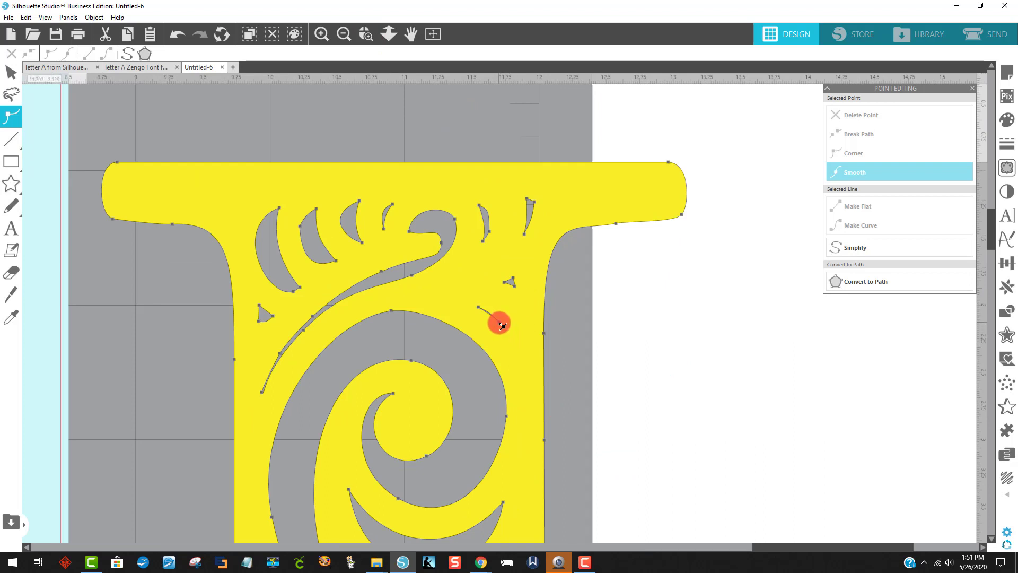
left_click_drag(504, 328, 504, 325)
mouse_move(503, 325)
left_mouse_down()
mouse_move(506, 334)
mouse_move(499, 322)
left_mouse_up()
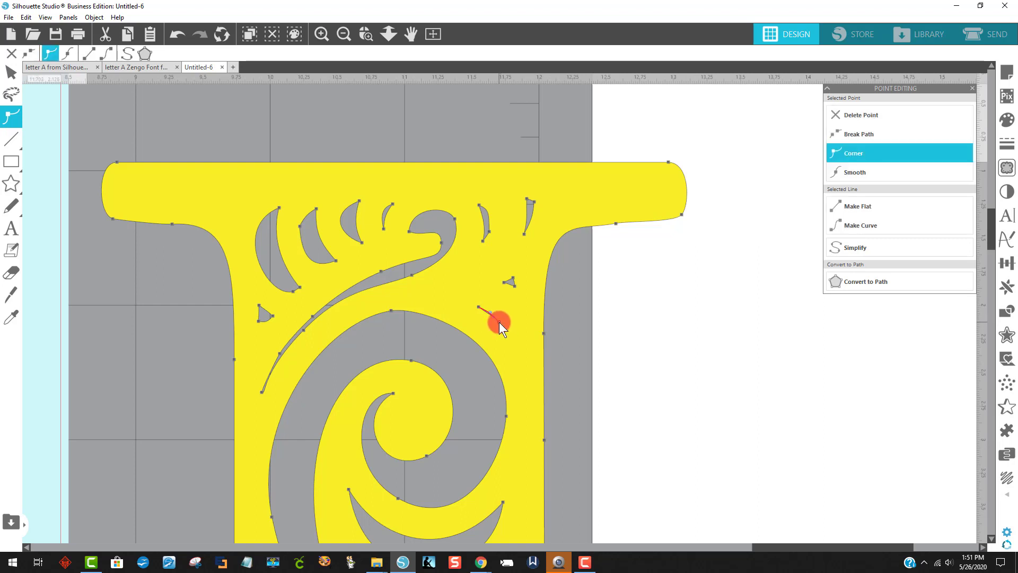
left_click(587, 281)
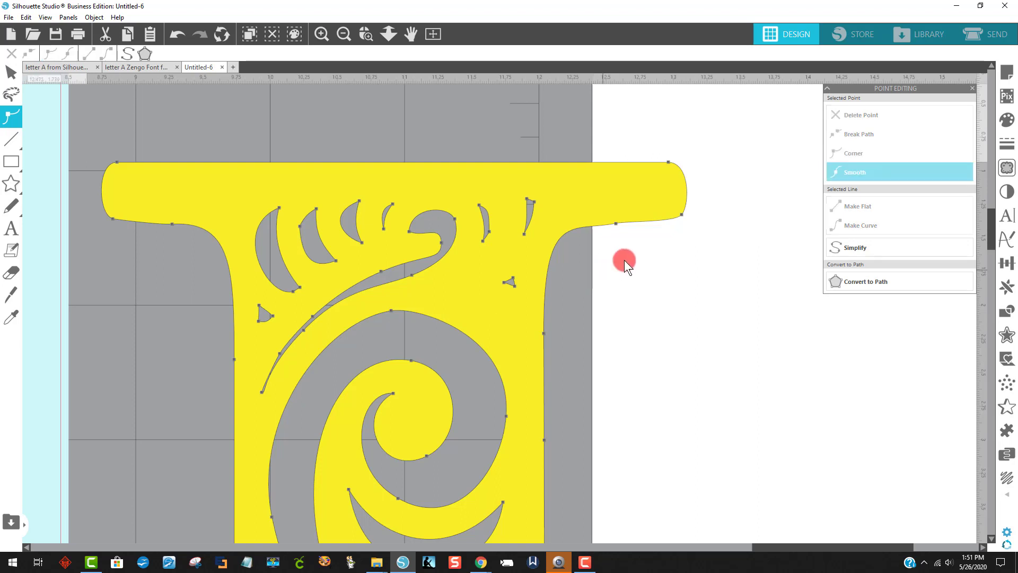
Shorten the thin tail of the curved cutout above the large upper swirl by deleting its end points, and leave point editing.
scroll(625, 260, "down", 2)
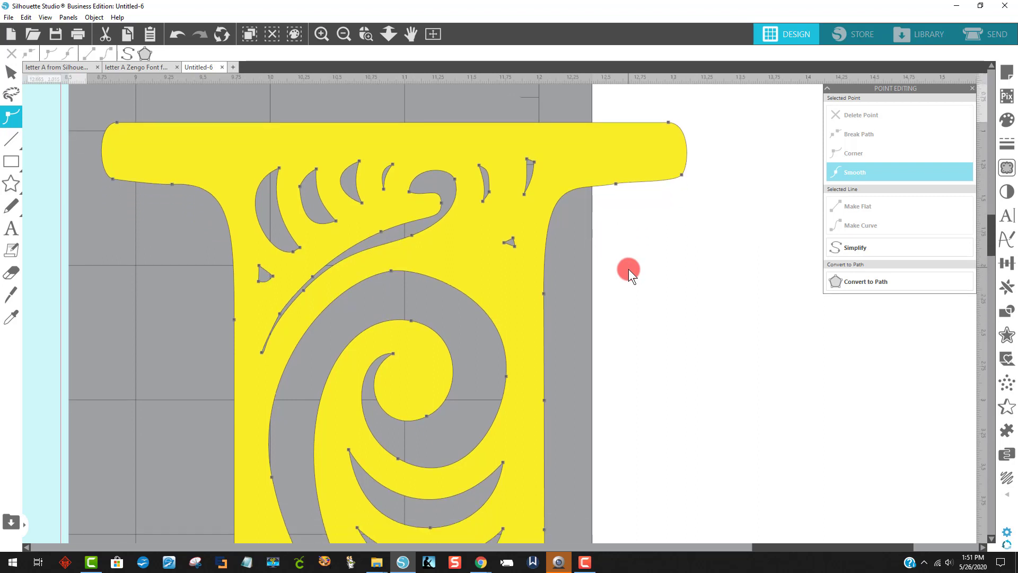
scroll(629, 268, "down", 3)
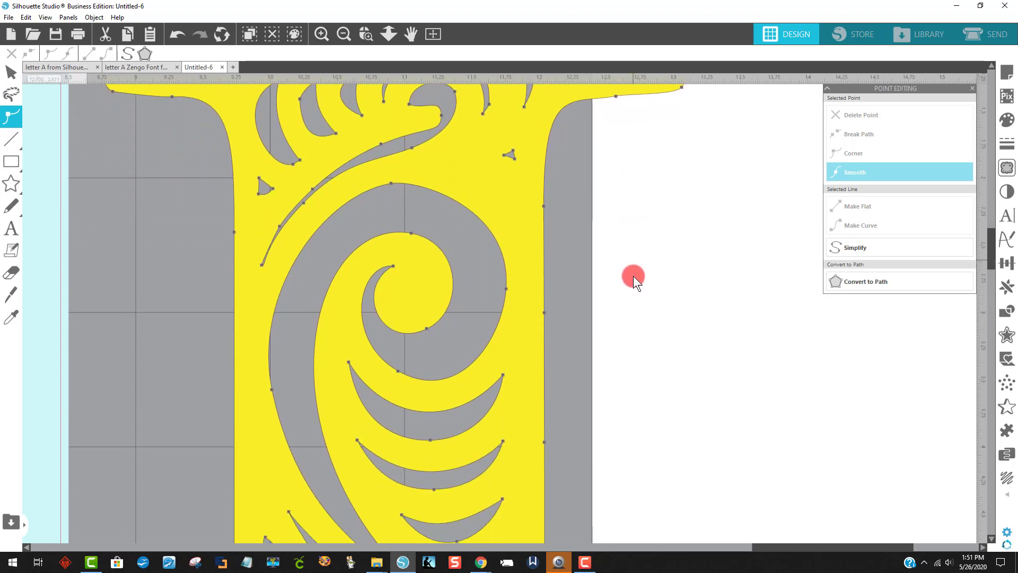
scroll(633, 276, "down", 1)
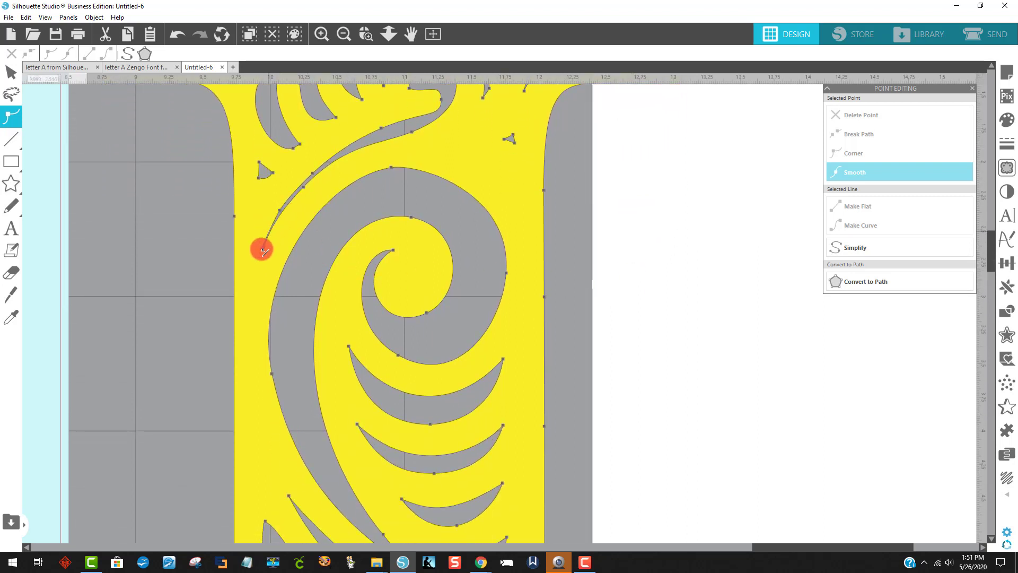
mouse_move(267, 247)
left_mouse_down()
mouse_move(258, 264)
mouse_move(260, 249)
left_mouse_up()
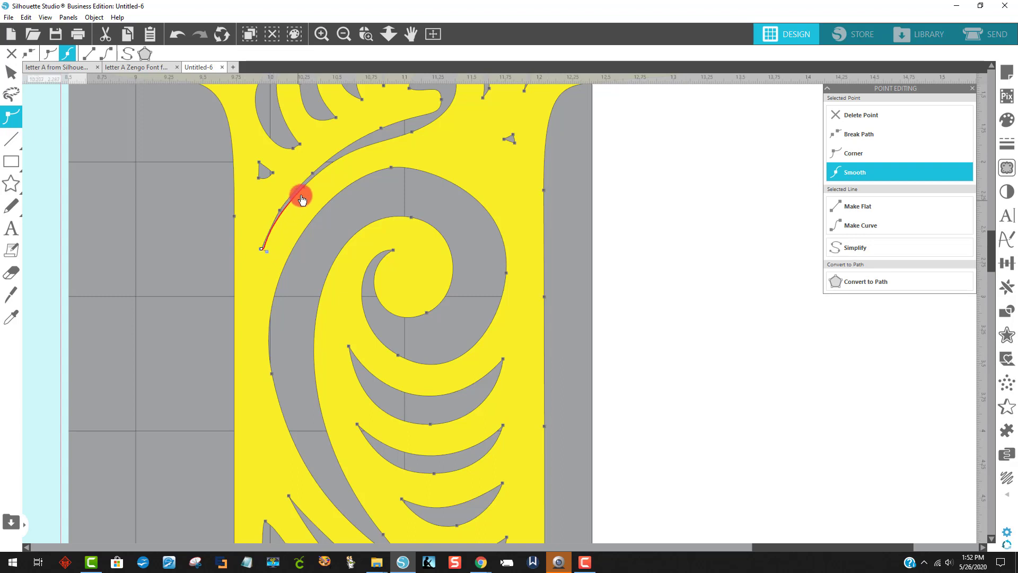
mouse_move(311, 185)
left_mouse_down()
mouse_move(257, 253)
mouse_move(267, 249)
mouse_move(281, 211)
mouse_move(192, 300)
mouse_move(258, 277)
mouse_move(259, 249)
mouse_move(271, 269)
left_mouse_up()
key("Delete")
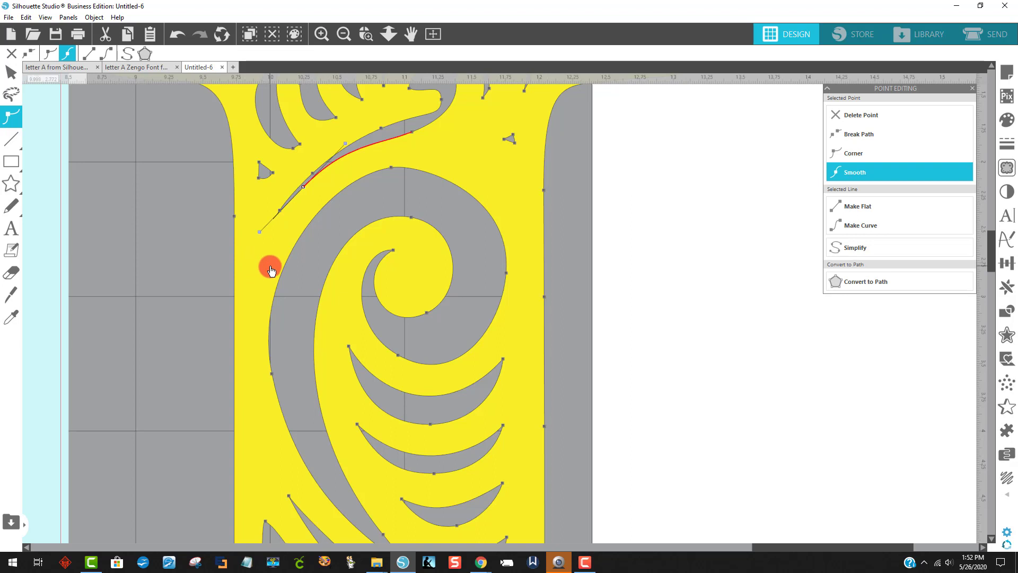
left_click(205, 257)
mouse_move(263, 240)
left_mouse_down()
mouse_move(233, 244)
mouse_move(256, 243)
mouse_move(276, 223)
left_mouse_up()
double_click(275, 222)
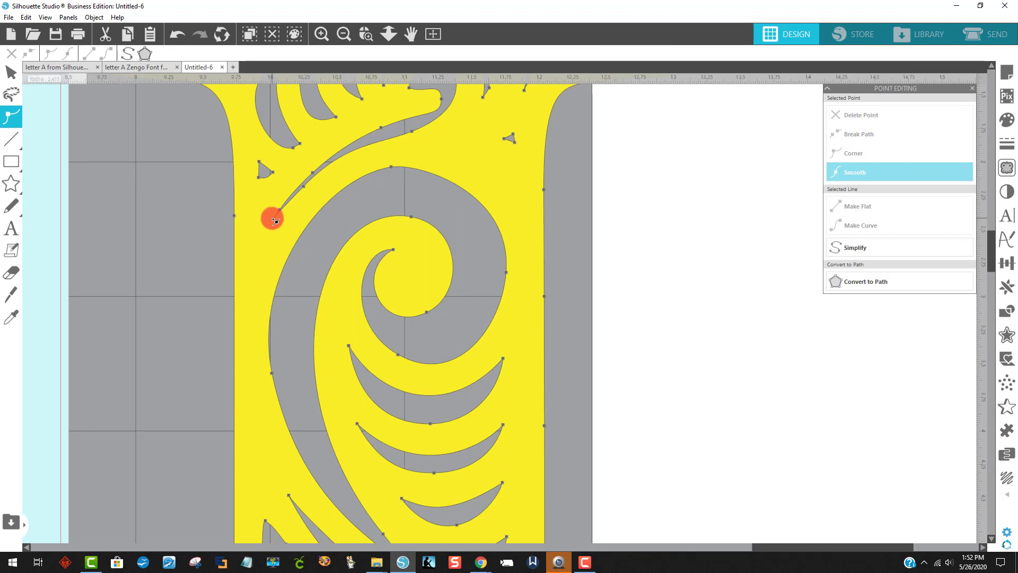
left_click(277, 222)
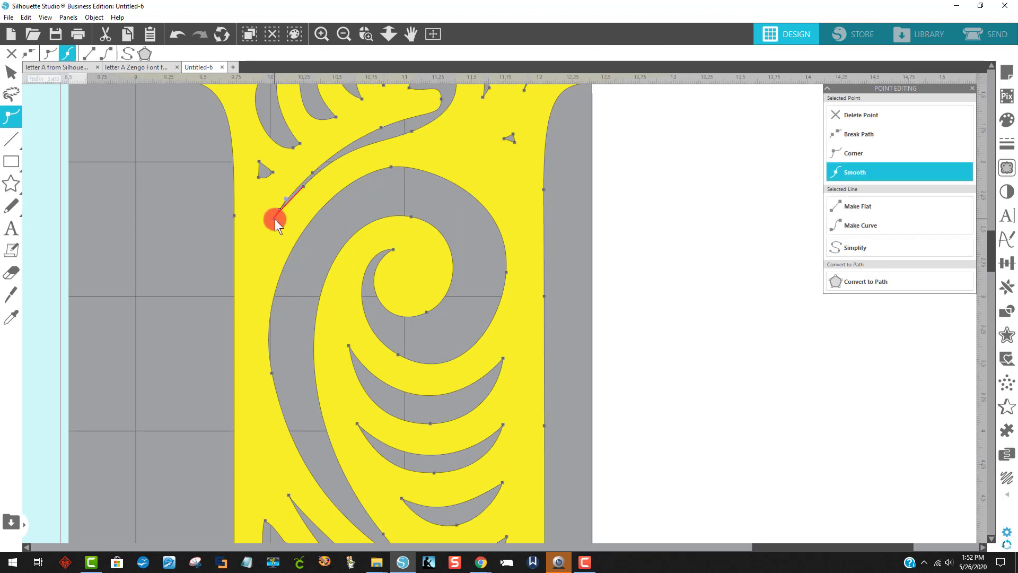
left_click_drag(284, 214, 285, 207)
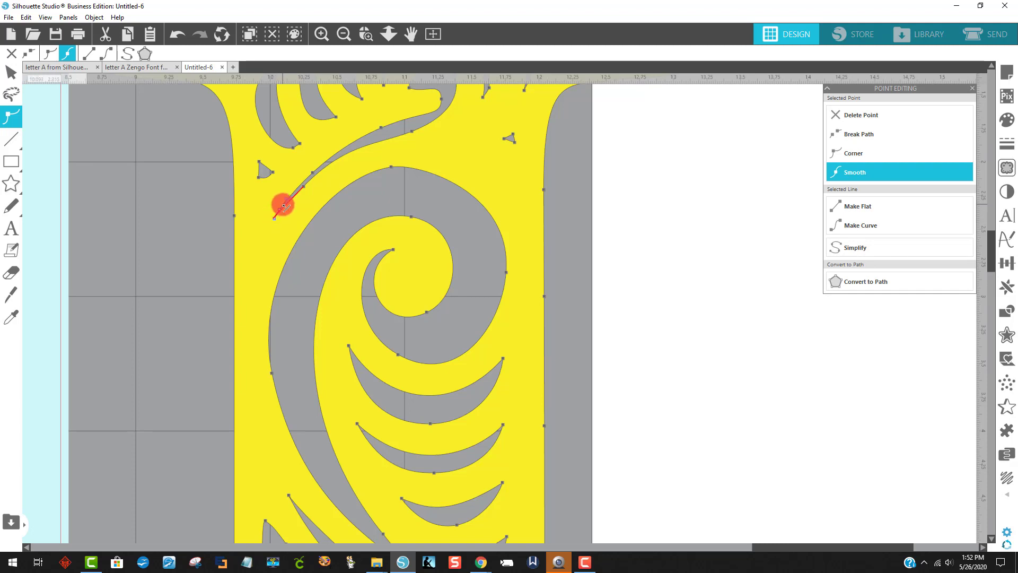
left_click(284, 207)
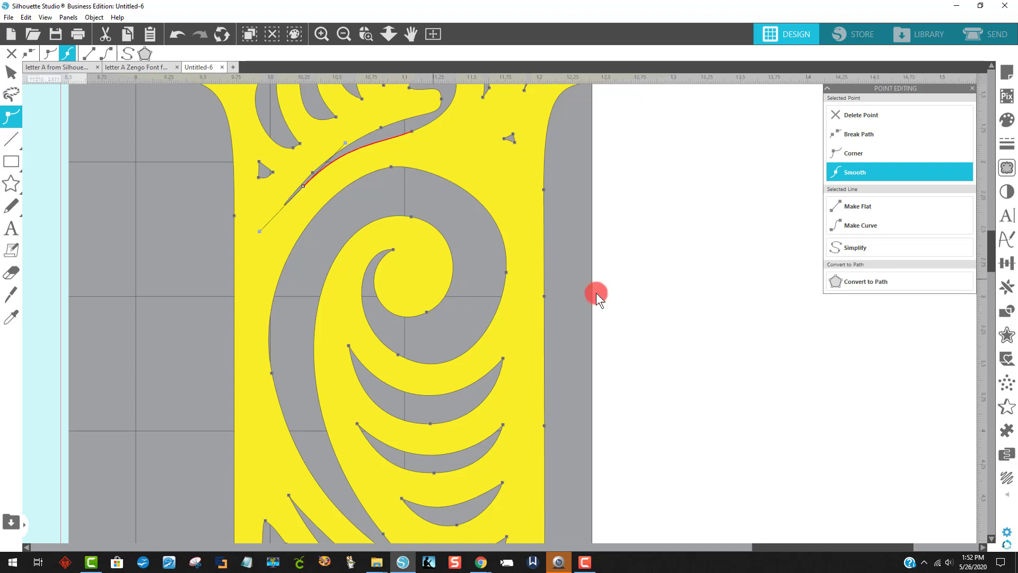
left_click(681, 276)
Delete the tiny sliver cutout above the small arcs near the base of the yellow letter's stem.
scroll(681, 276, "down", 3)
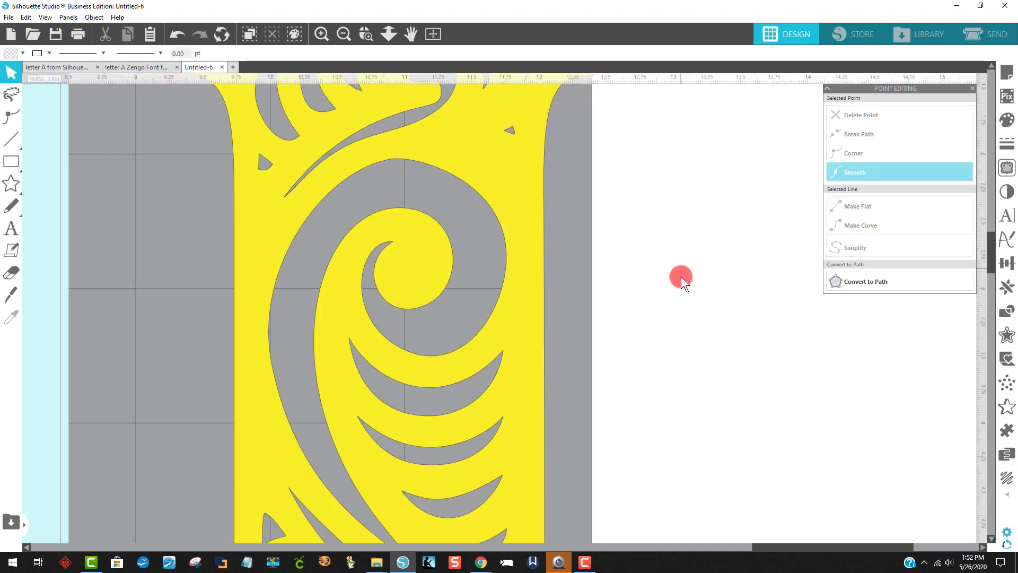
scroll(686, 290, "down", 3)
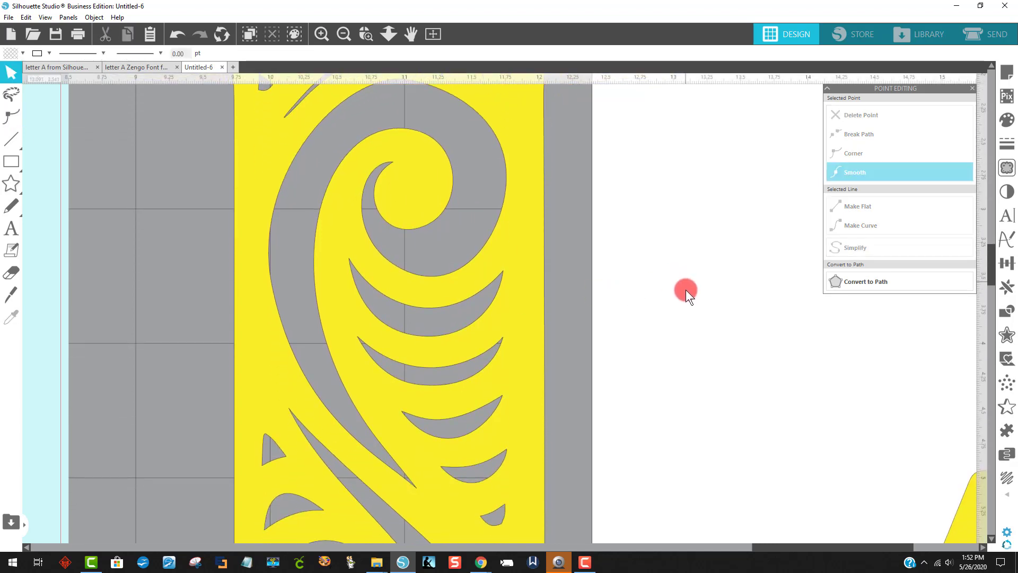
scroll(686, 291, "down", 5)
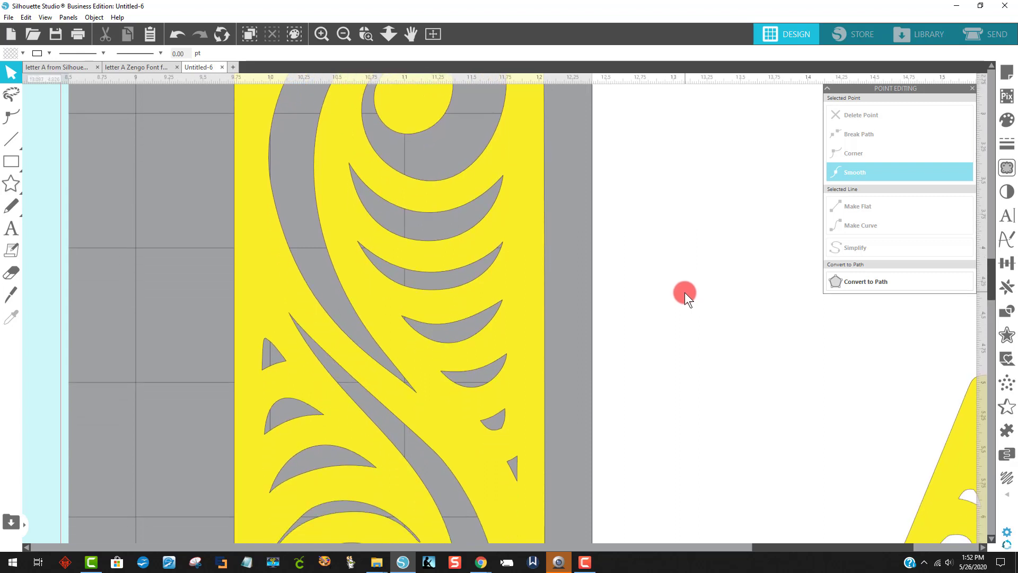
scroll(683, 299, "down", 6)
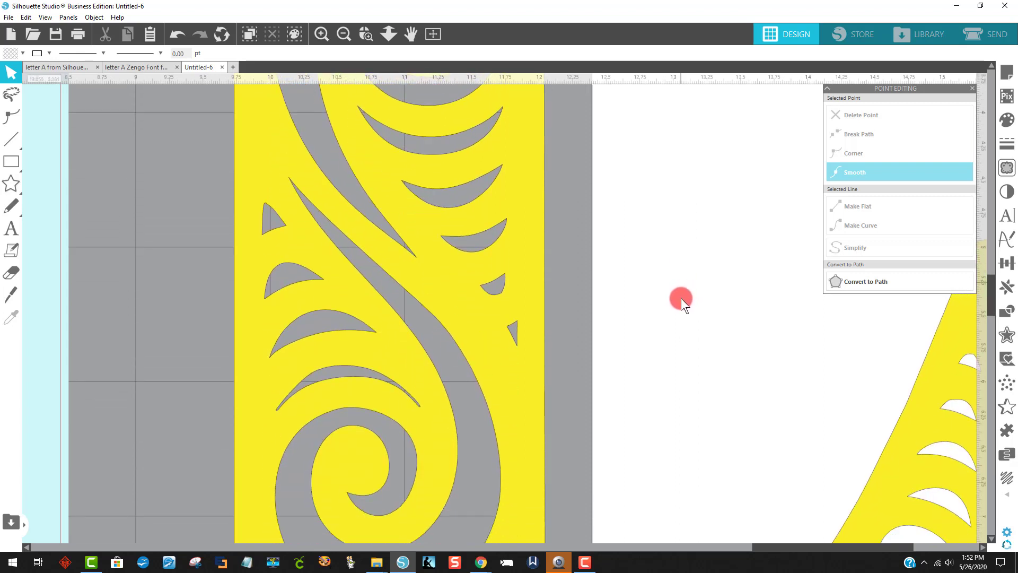
scroll(682, 301, "down", 7)
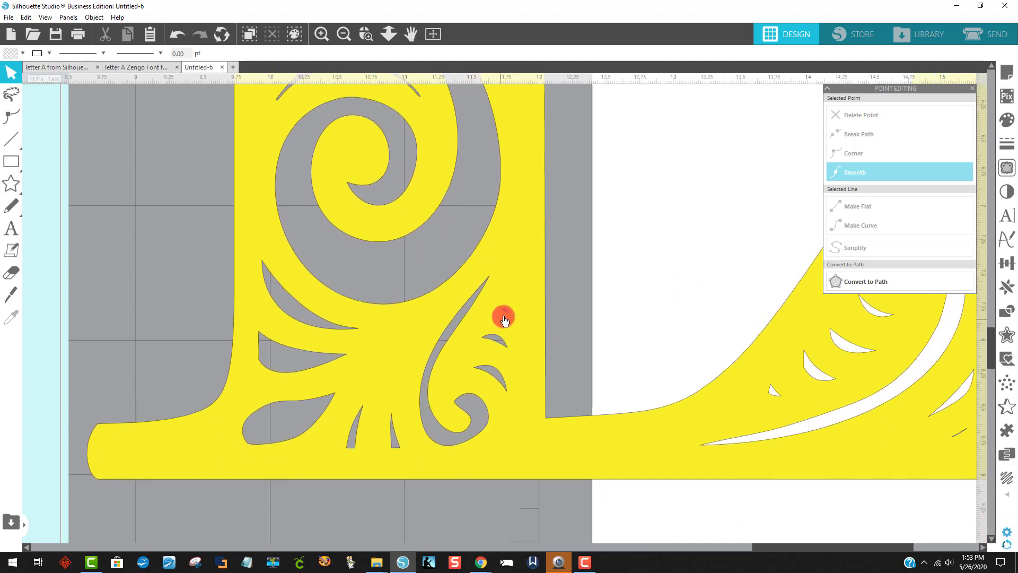
double_click(507, 311)
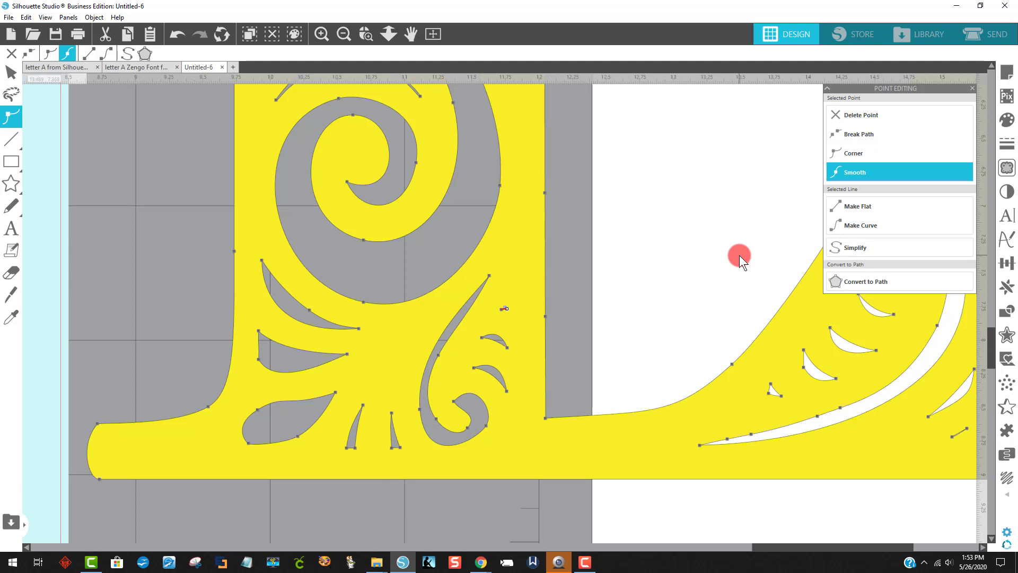
left_click(739, 255)
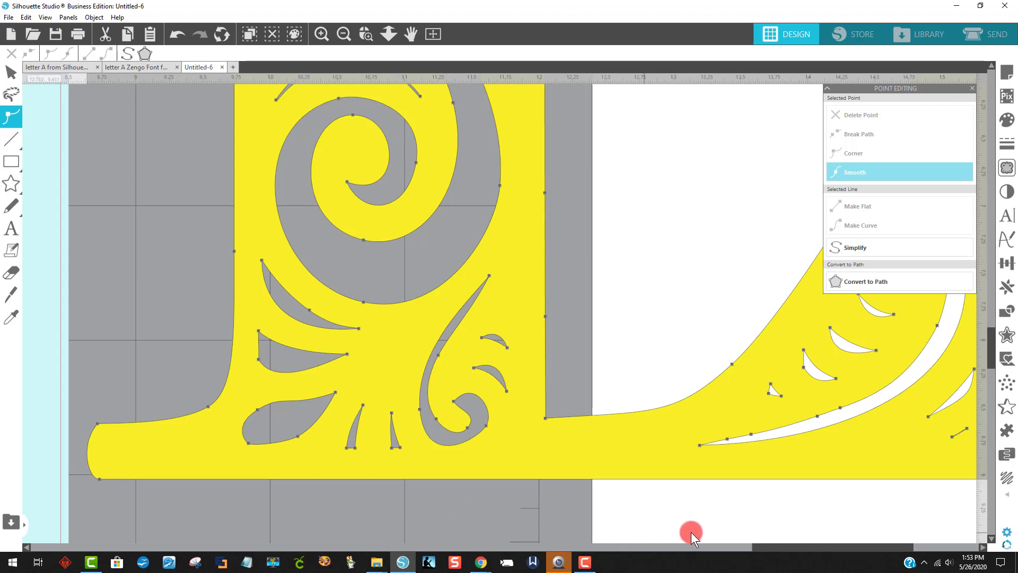
Delete the short thin line cutout in the lower outer corner of the yellow letter's foot, and leave point editing.
left_click_drag(763, 544, 866, 532)
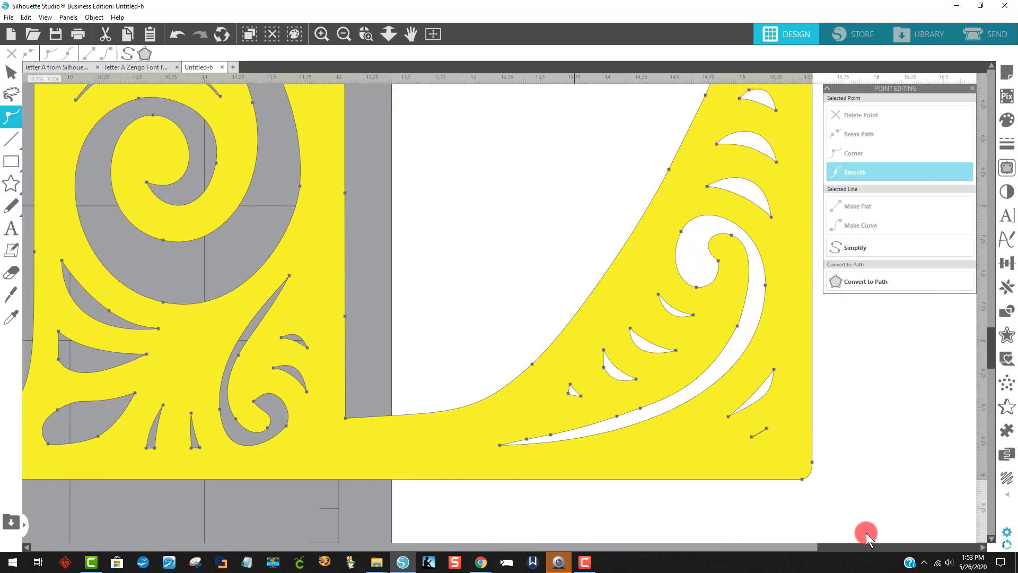
left_click(758, 432)
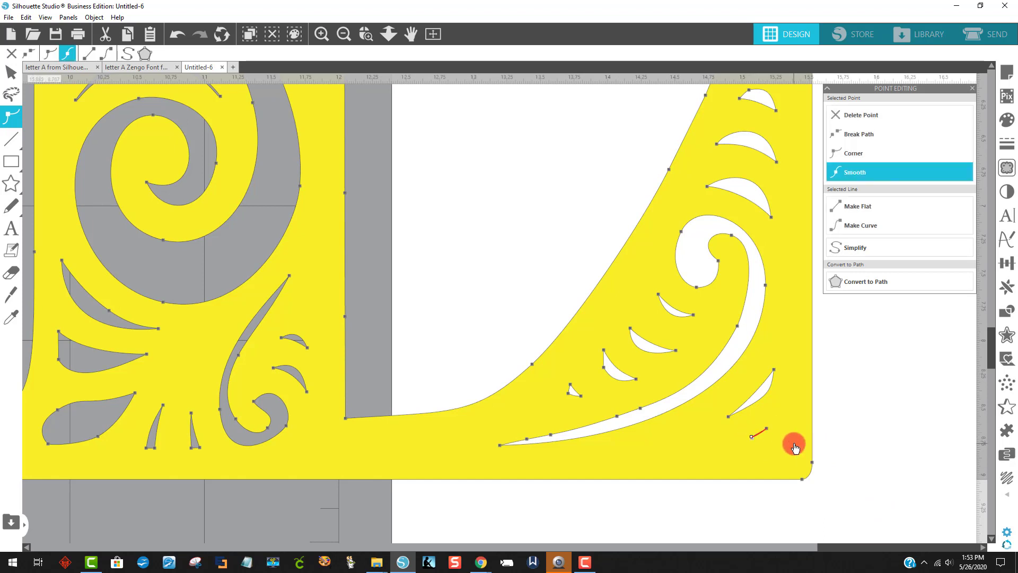
key("Delete")
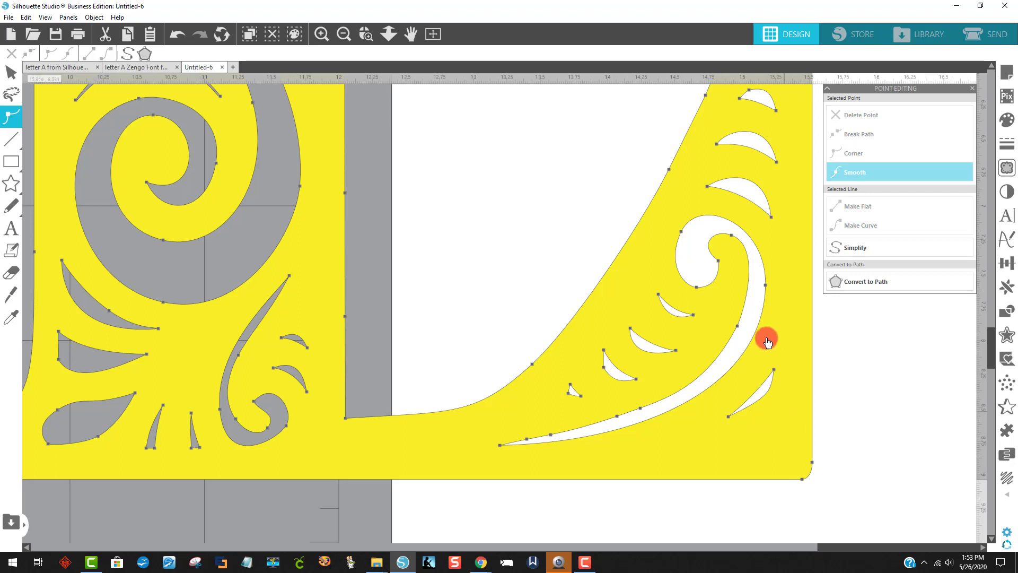
scroll(766, 341, "up", 10)
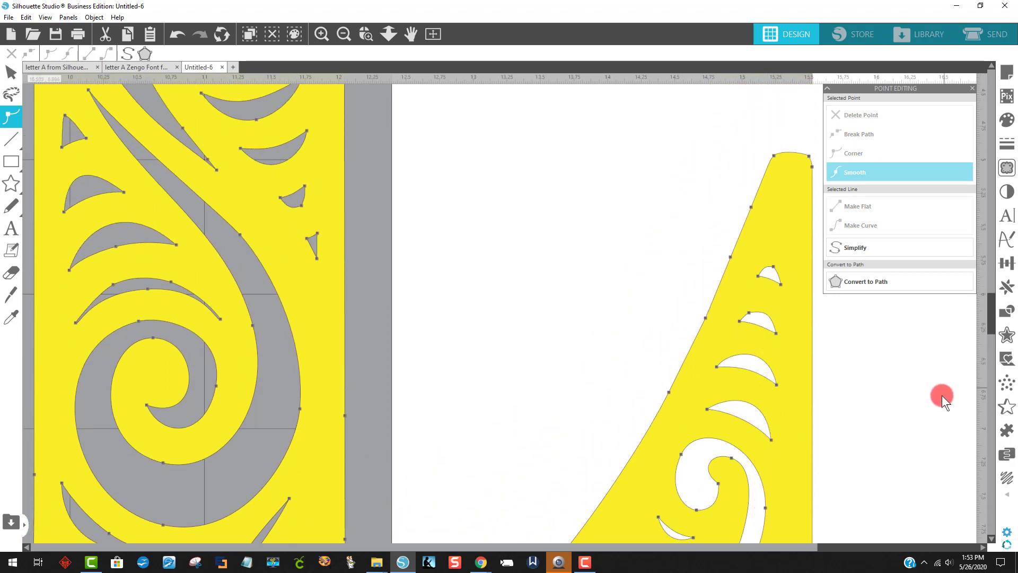
left_click(807, 546)
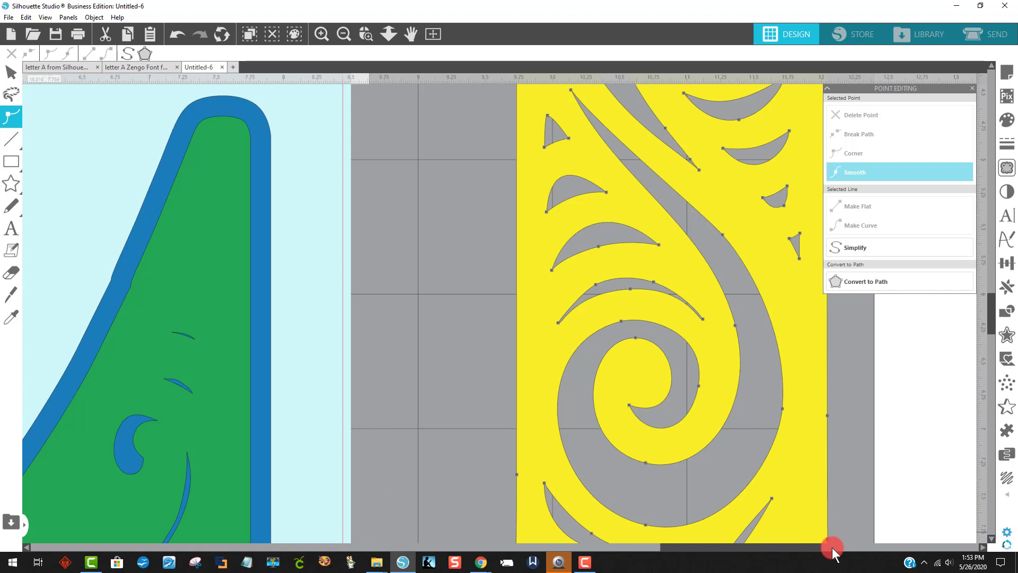
left_click(832, 547)
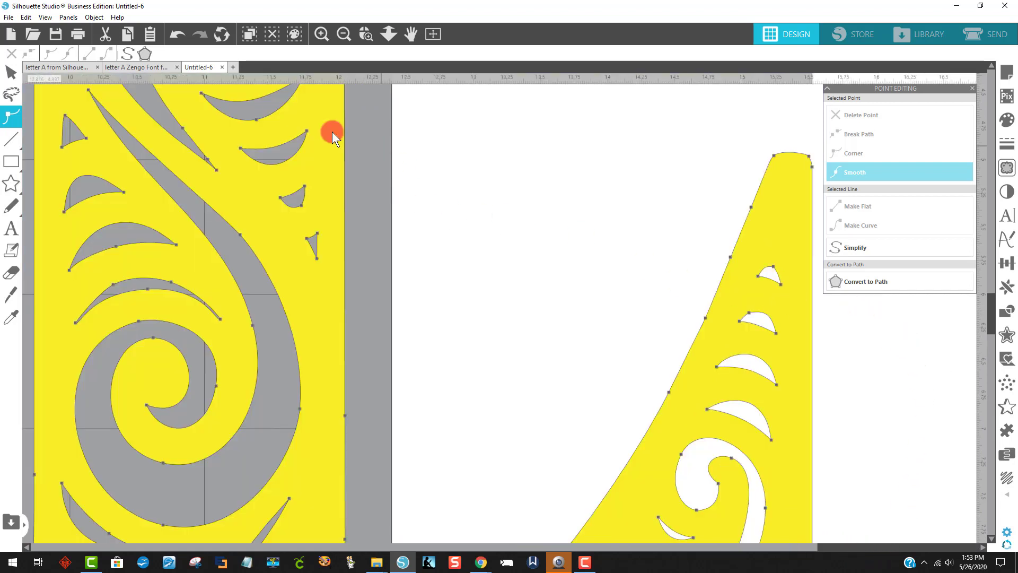
left_click(345, 34)
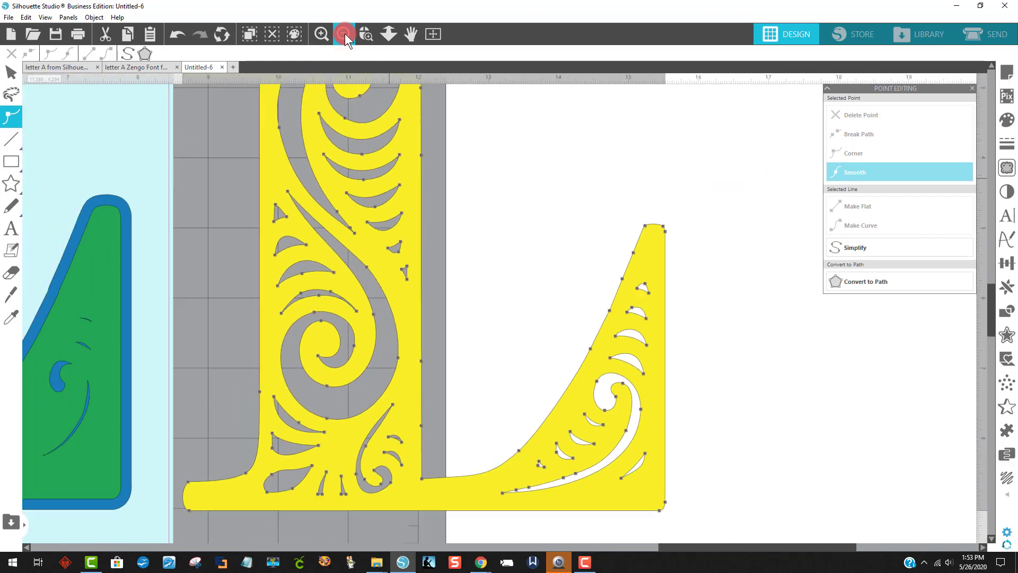
left_click(344, 33)
left_click(600, 139)
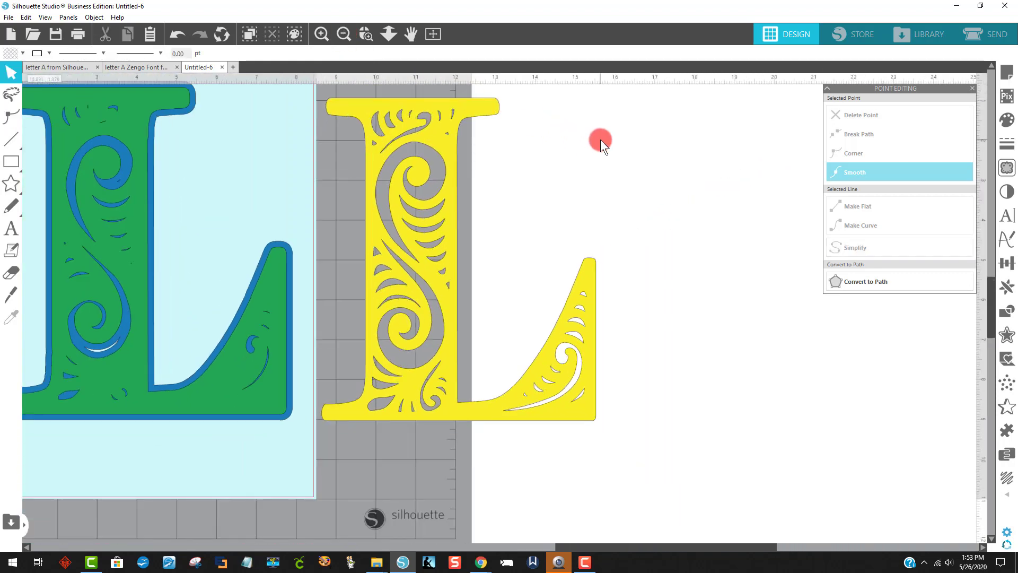
Move the yellow letter beside the orange one off the mat's left side and the green layer to the right of the mat.
scroll(399, 488, "up", 2)
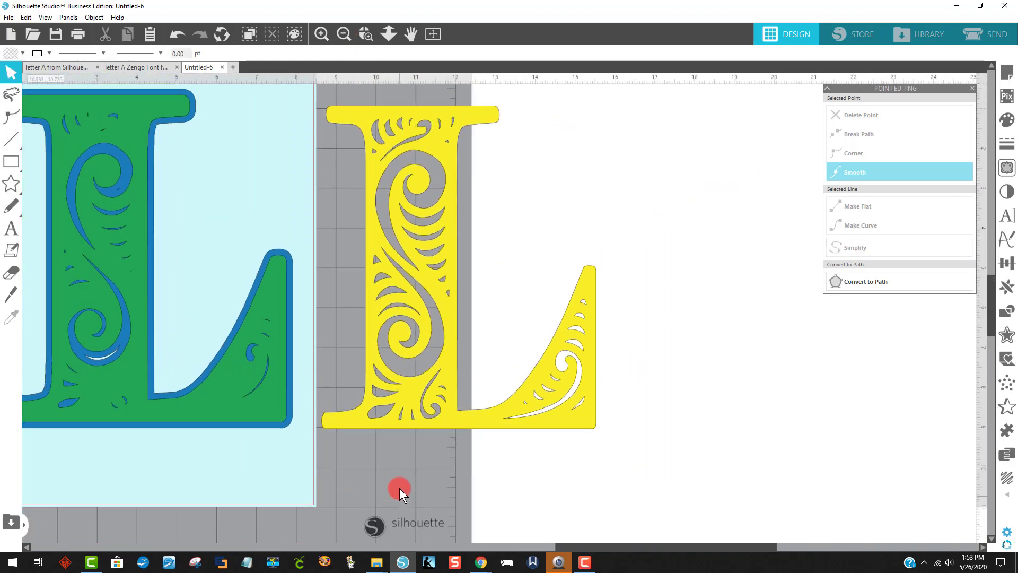
left_click(345, 34)
left_click_drag(84, 396, 157, 426)
left_click_drag(456, 327, 49, 349)
left_click_drag(200, 345, 638, 276)
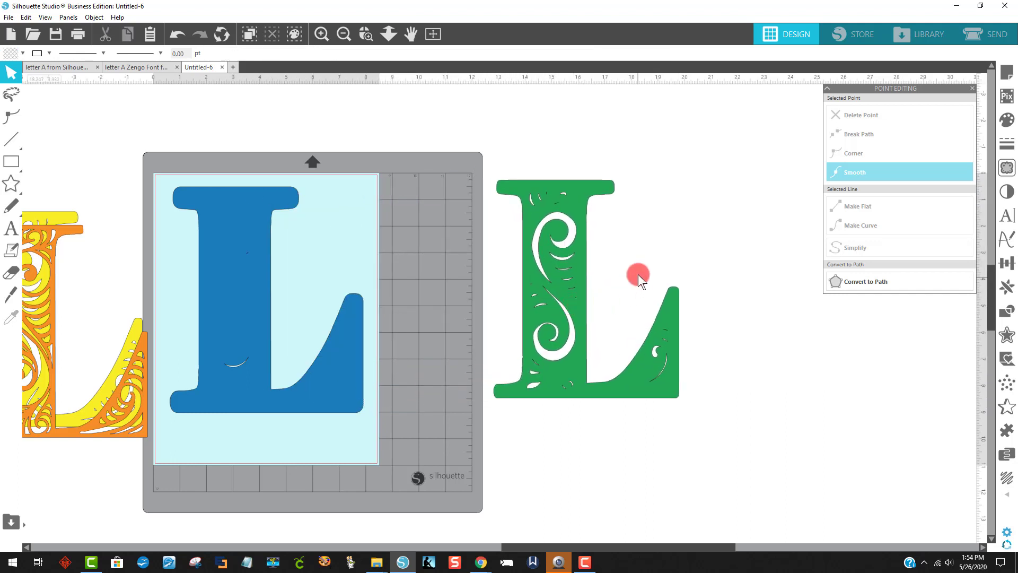
Edit the points of the green layer to delete the small vertical sliver cutout near the top of the stem.
left_click(366, 34)
left_click_drag(480, 154, 716, 455)
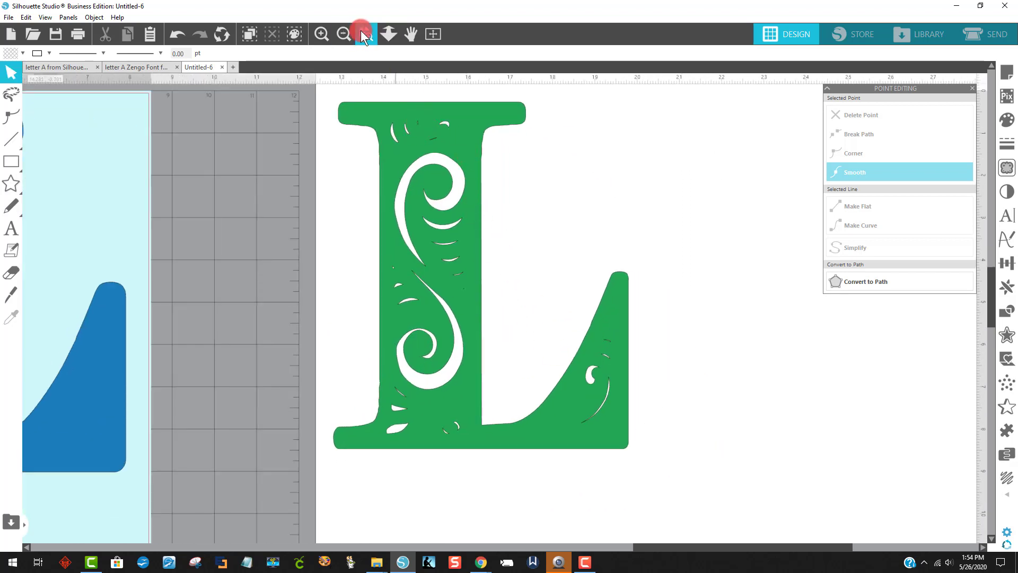
left_click_drag(384, 95, 493, 166)
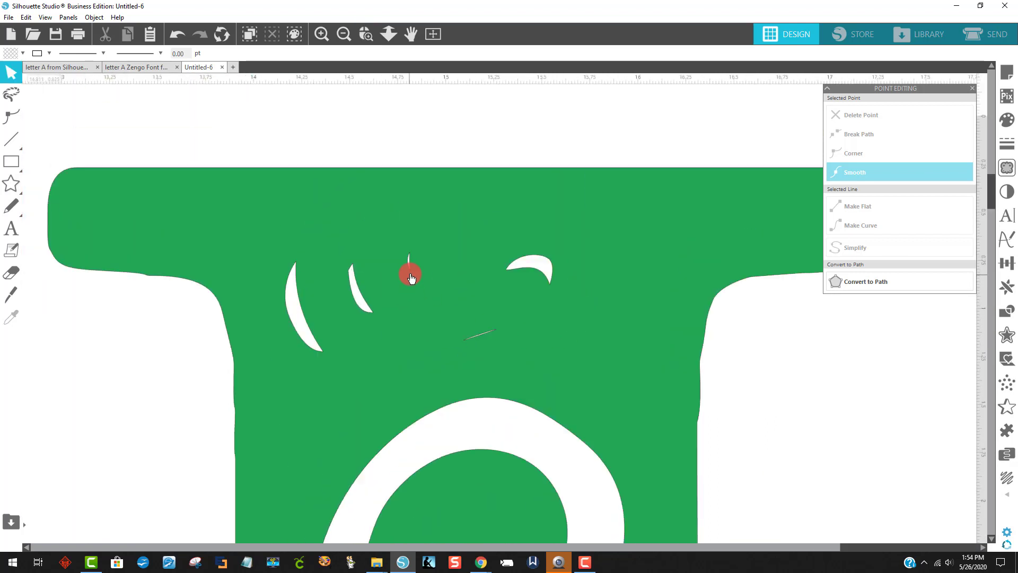
double_click(409, 271)
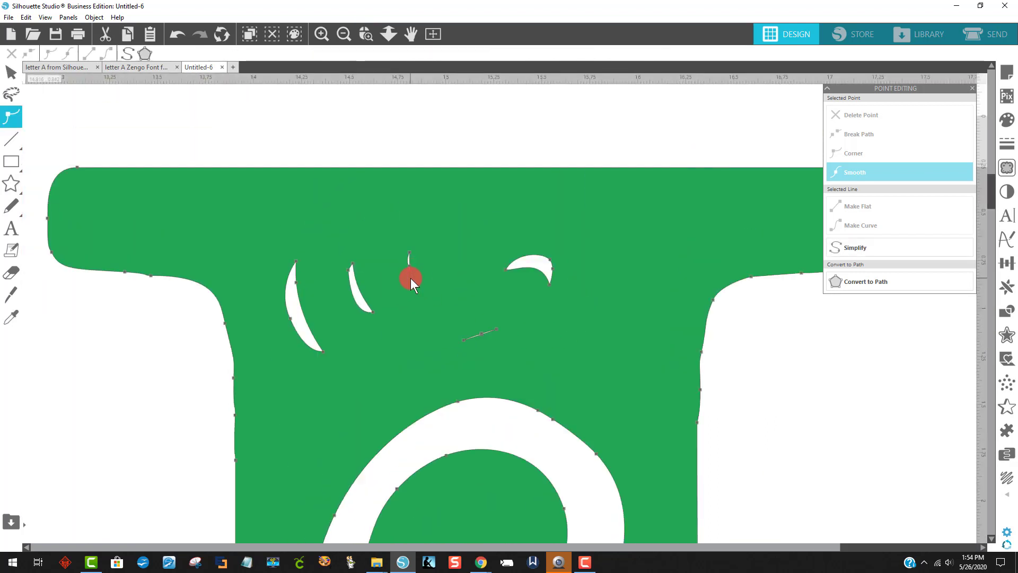
left_click(9, 116)
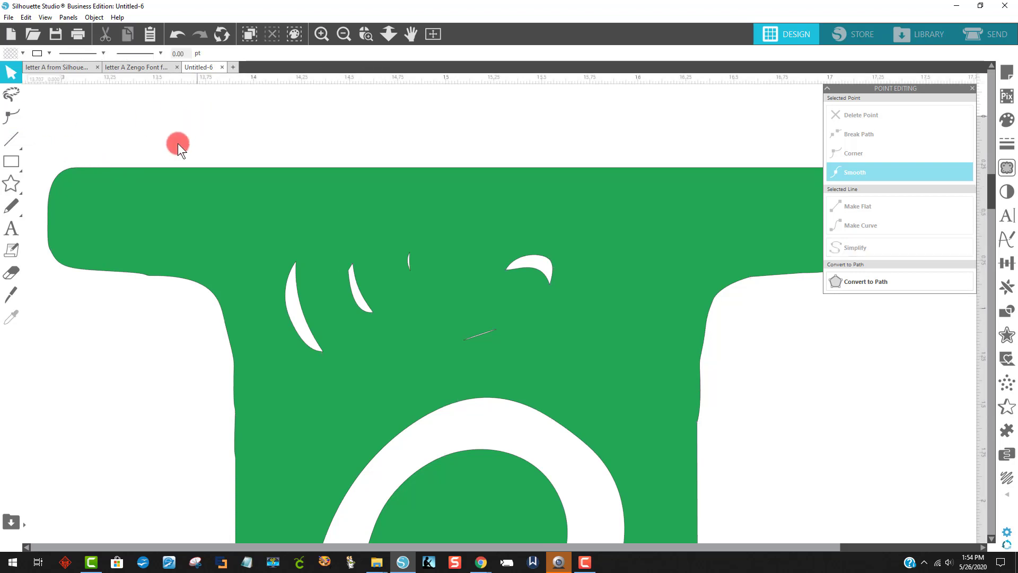
left_click(162, 190)
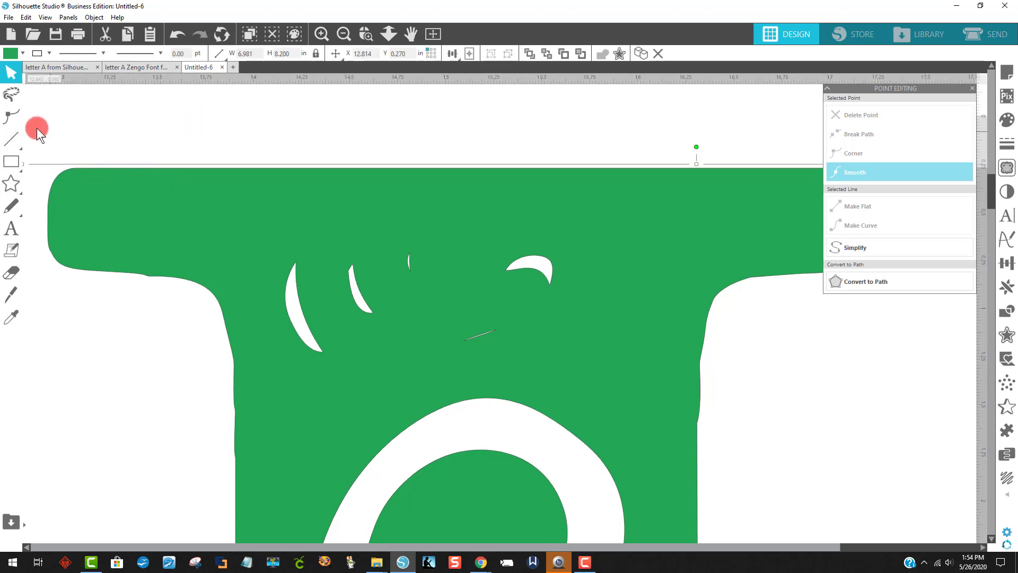
left_click(11, 116)
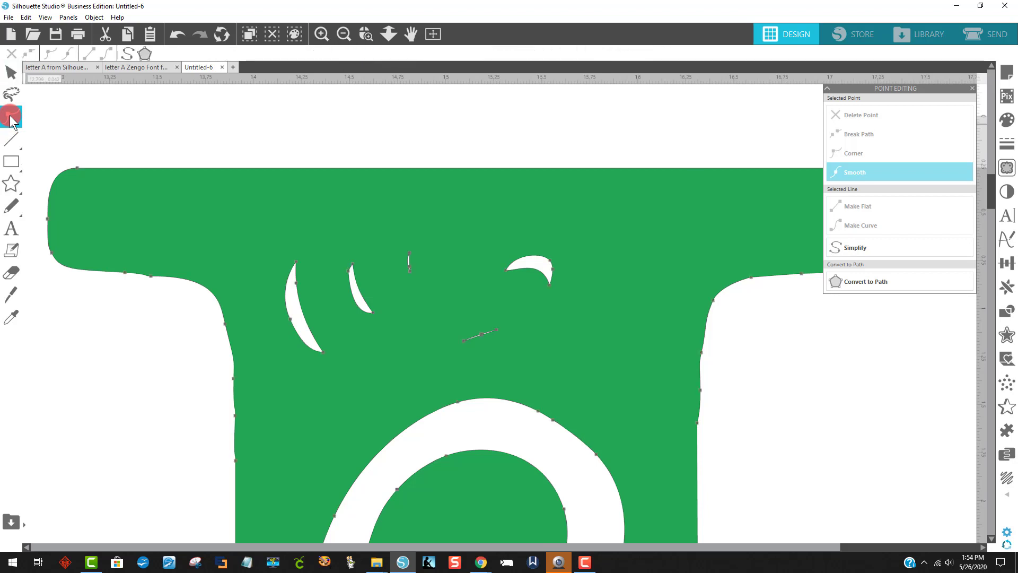
left_click(411, 272)
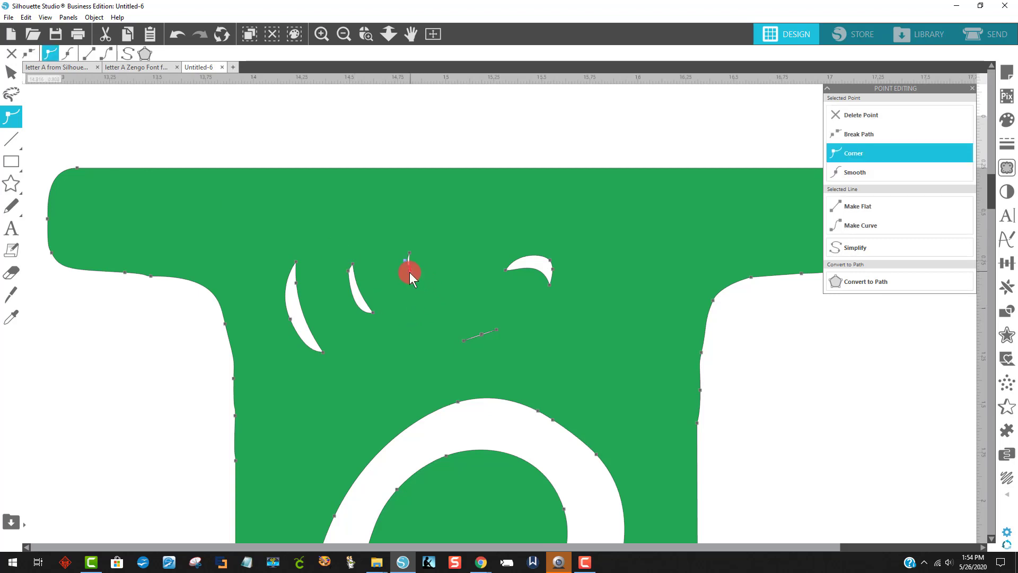
left_click(474, 306)
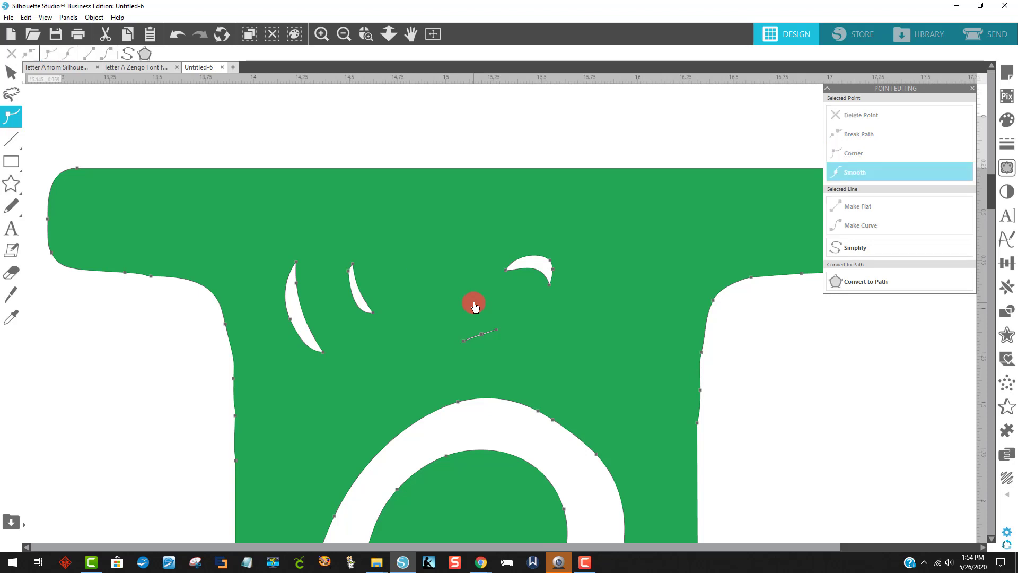
Delete the thin slanted line cutout above the green letter's upper swirl by removing its points.
left_click(467, 345)
left_click_drag(463, 356, 467, 343)
left_click(466, 345)
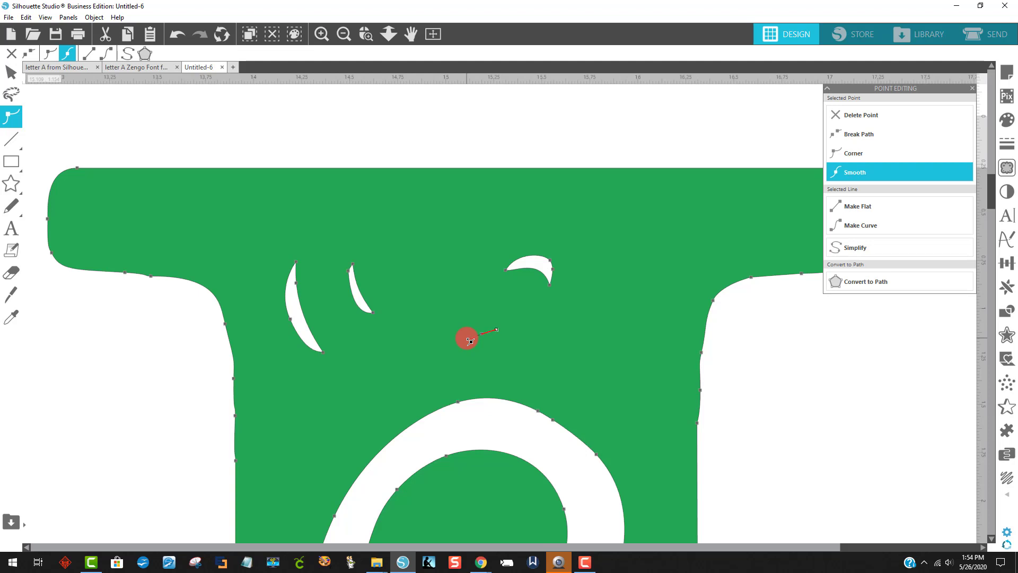
left_click(470, 341)
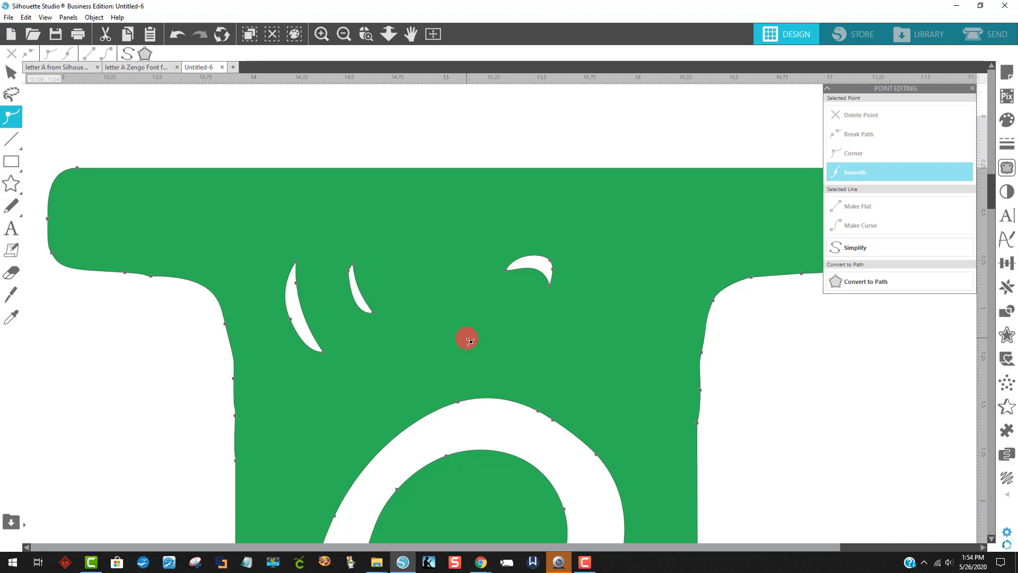
Try to delete the tiny sliver cutout below the lowest crescent on the green letter's stem, and undo the last change.
scroll(777, 428, "down", 5)
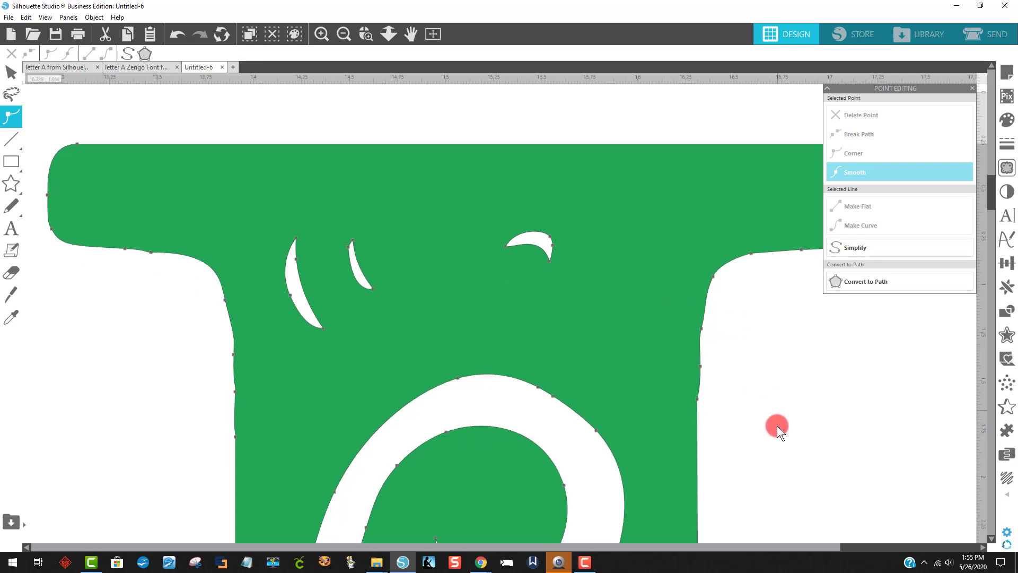
scroll(772, 401, "down", 7)
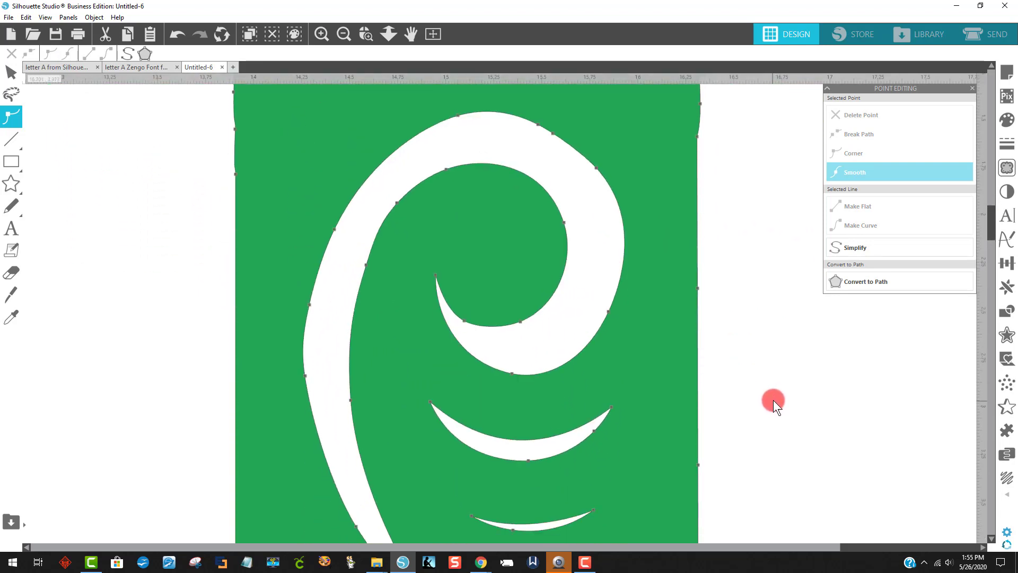
scroll(774, 395, "down", 4)
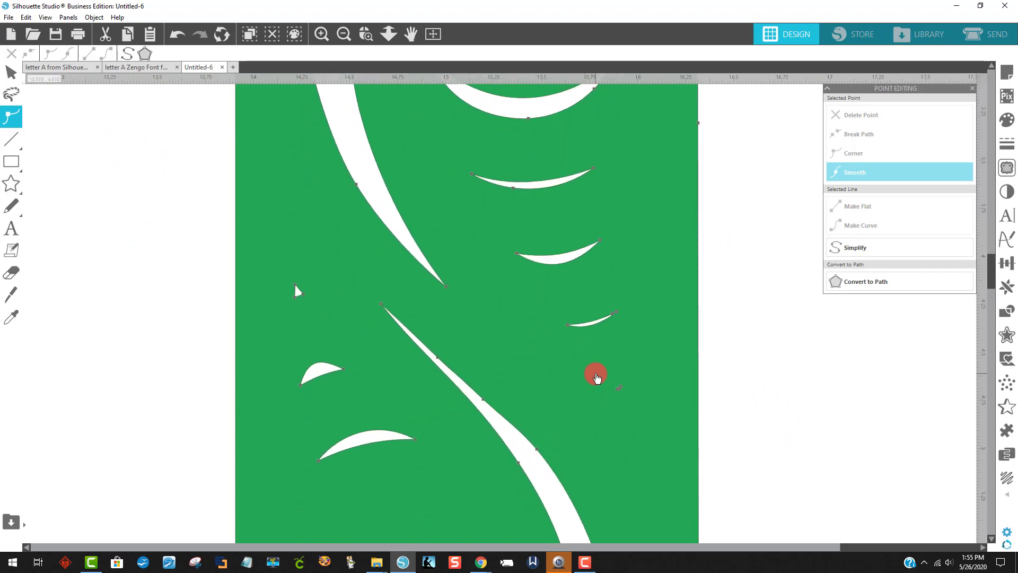
left_click_drag(595, 371, 644, 416)
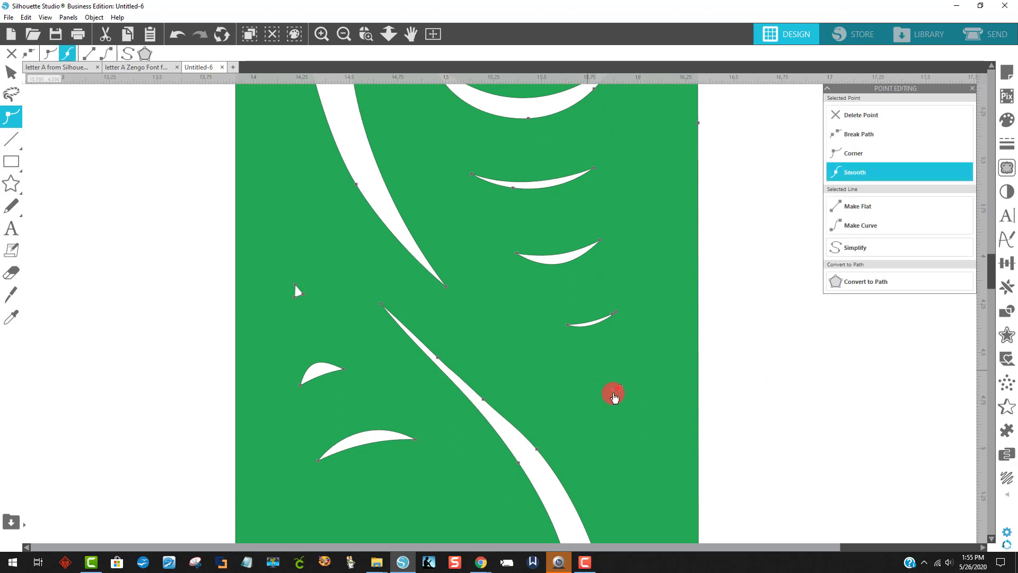
left_click(617, 399)
left_click_drag(596, 373, 656, 423)
left_click(605, 383)
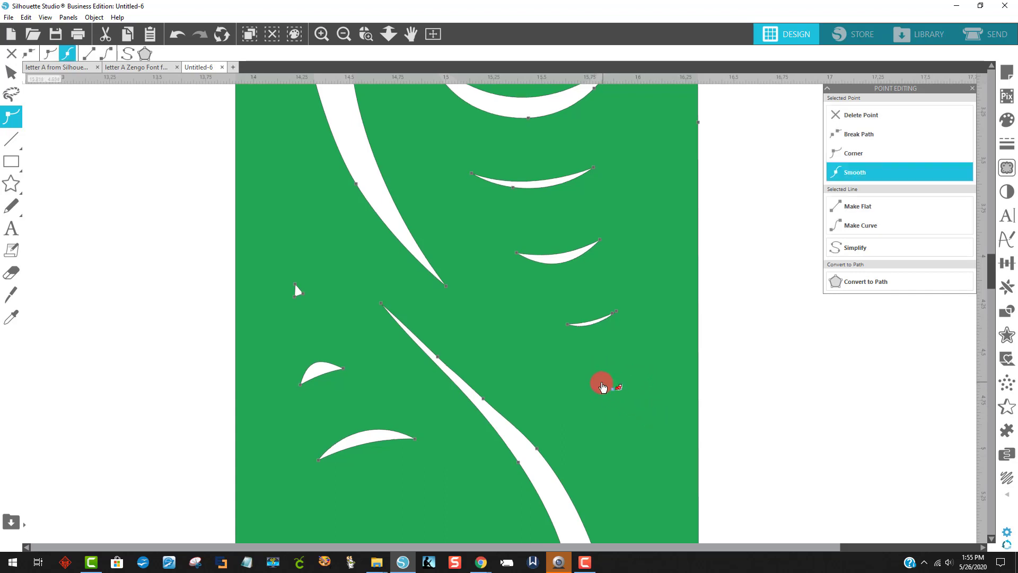
left_click(807, 431)
left_click_drag(593, 378, 658, 416)
key("ctrl+z")
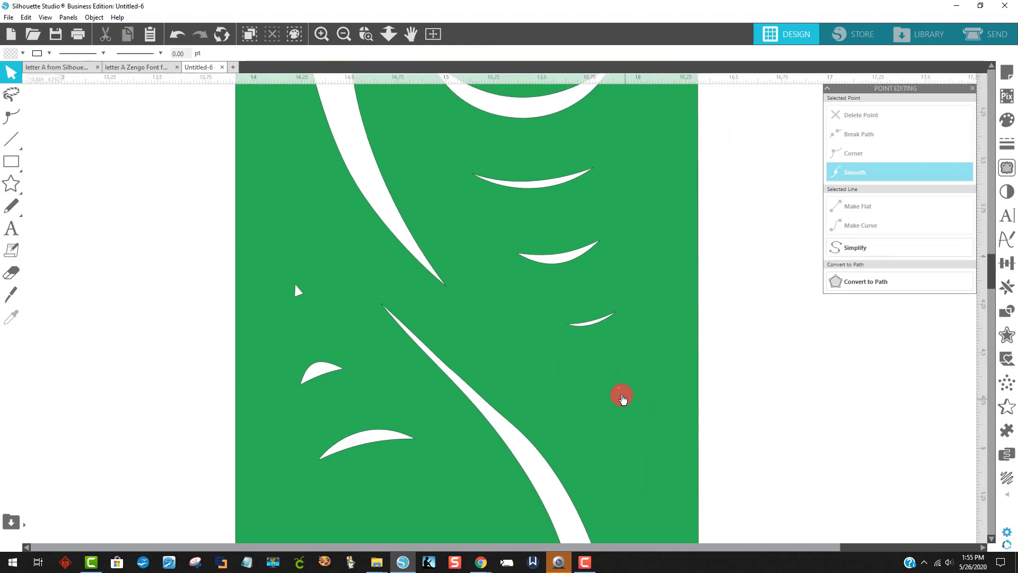
Reopen the green layer's points and delete the tiny sliver cutout beneath the lowest crescent on the stem.
mouse_move(609, 382)
left_mouse_down()
mouse_move(598, 386)
mouse_move(616, 403)
mouse_move(597, 390)
mouse_move(632, 409)
mouse_move(594, 390)
left_mouse_up()
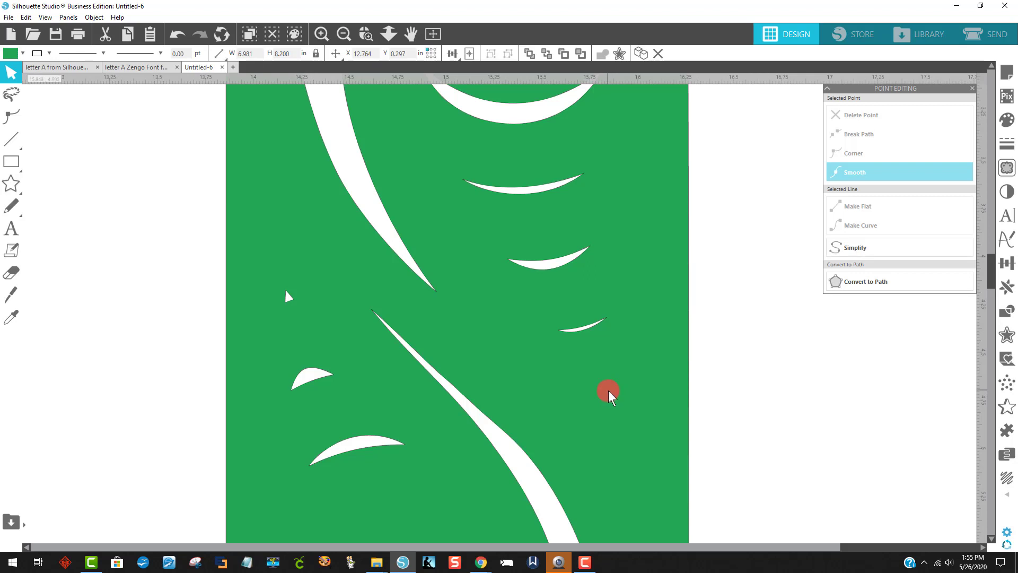
double_click(609, 395)
left_click_drag(591, 380, 663, 409)
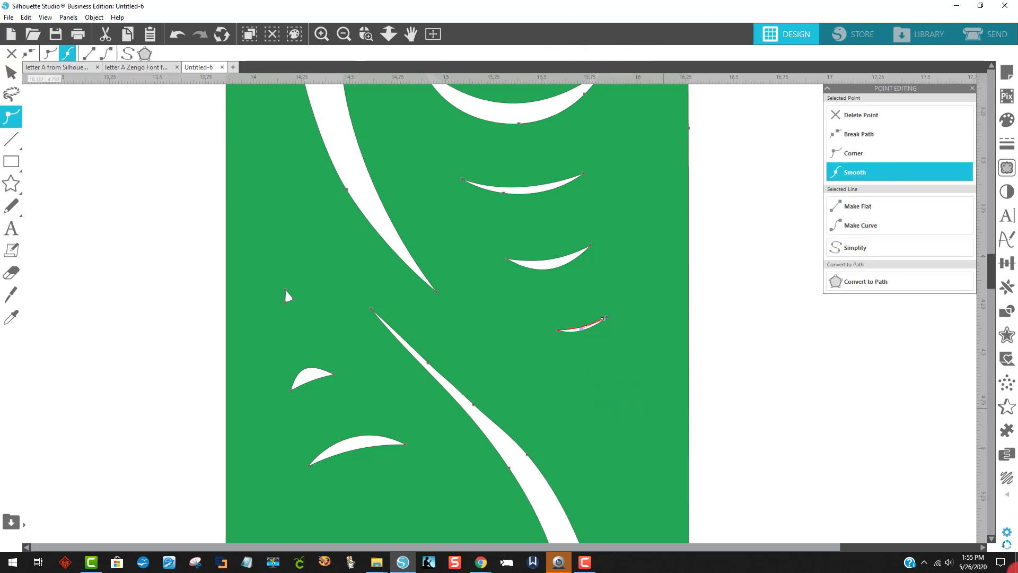
Delete the two thin slivers above the teardrop cutout in the green letter's arm and remove the teardrop's narrow upper tip.
scroll(562, 424, "down", 5)
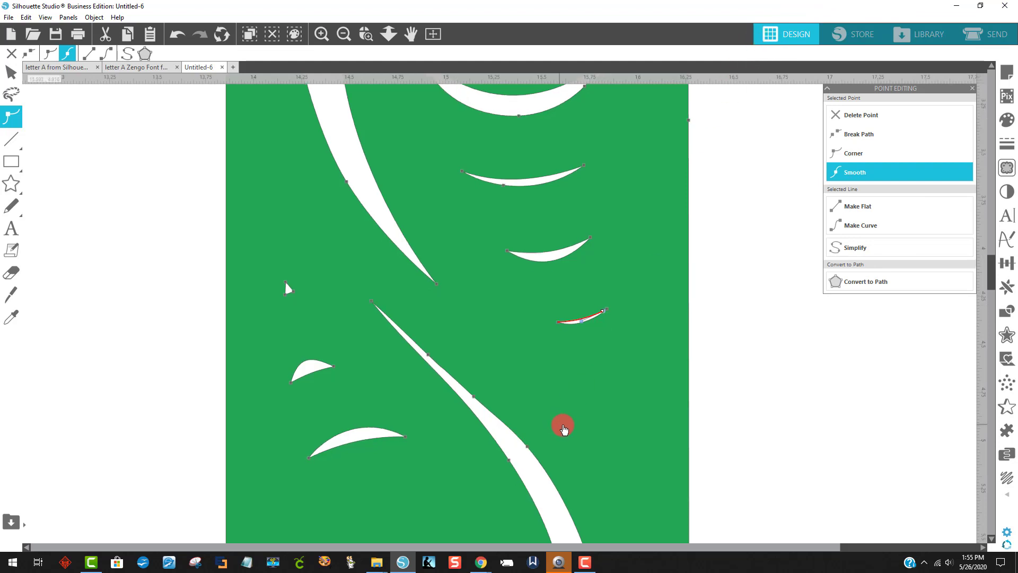
scroll(567, 420, "down", 7)
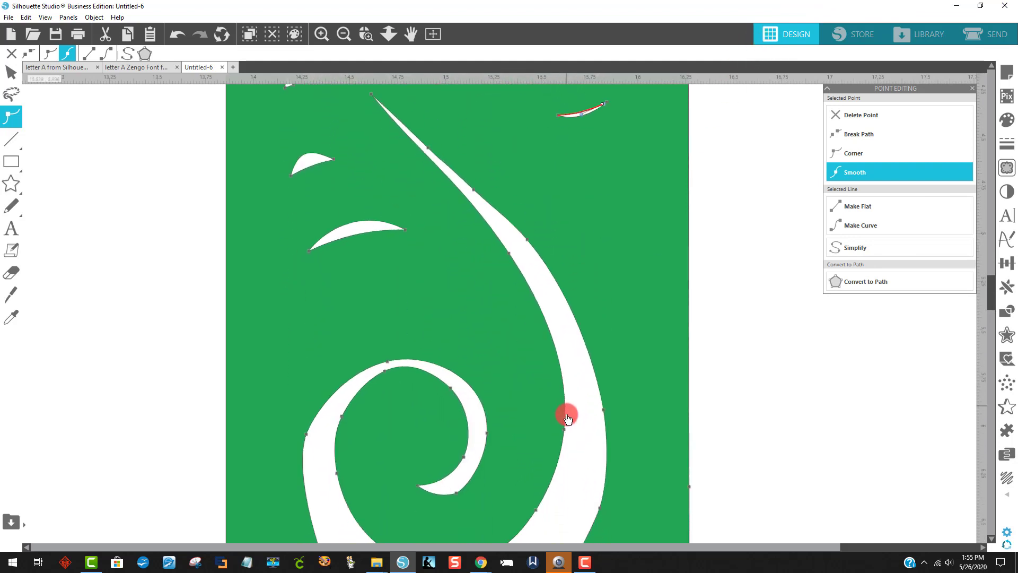
scroll(564, 408, "down", 7)
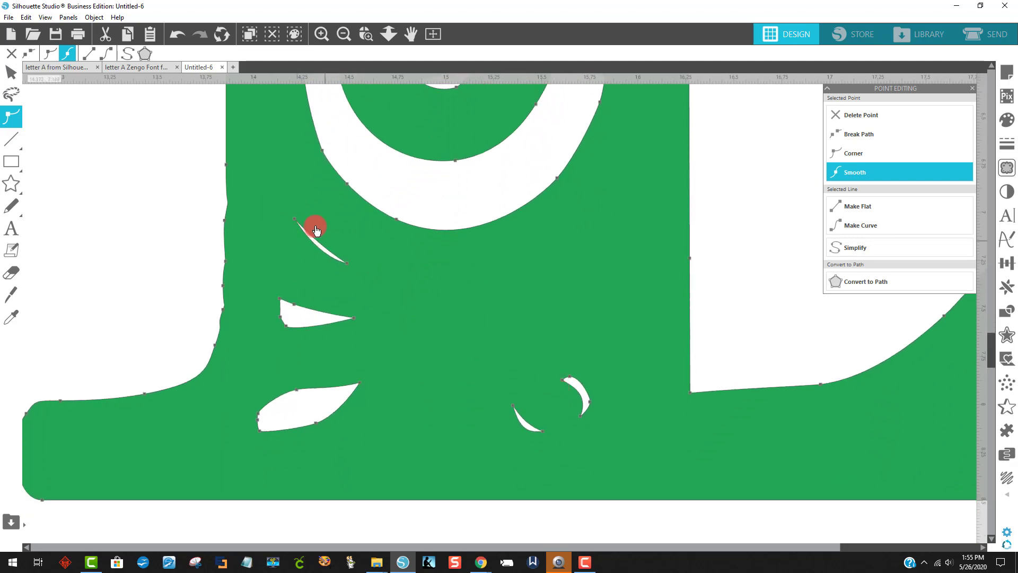
left_click(342, 34)
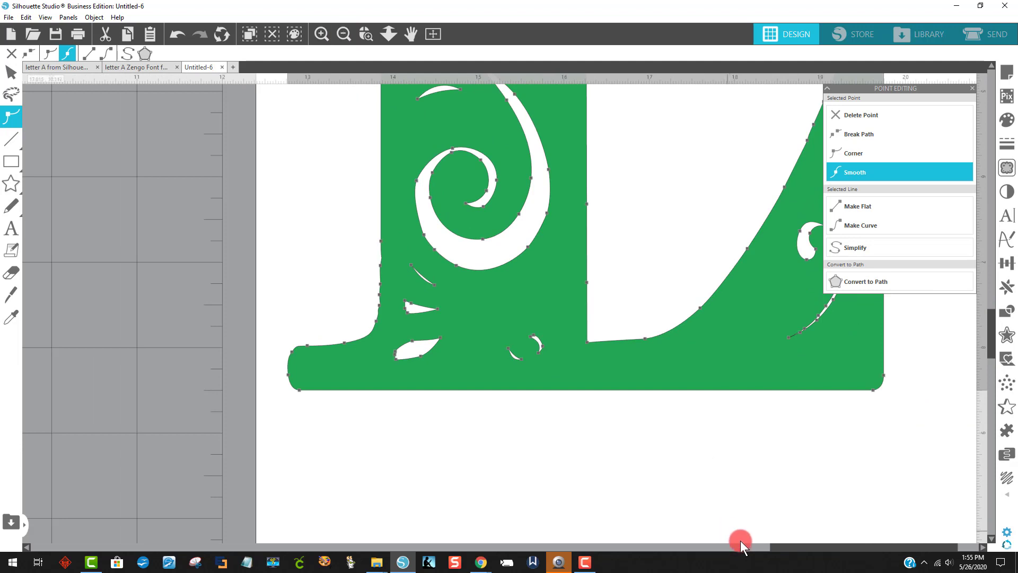
left_click(785, 545)
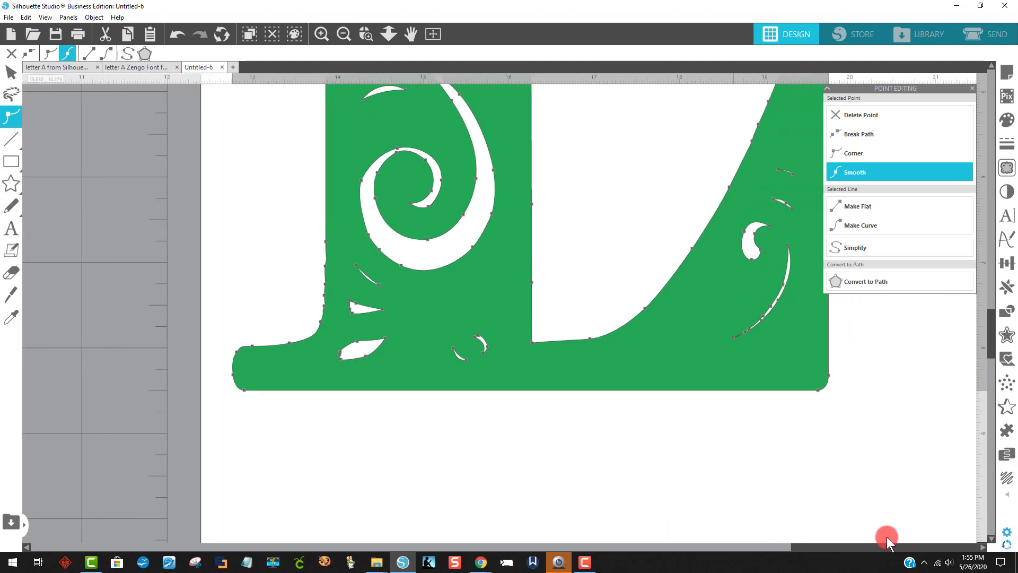
scroll(824, 384, "up", 5)
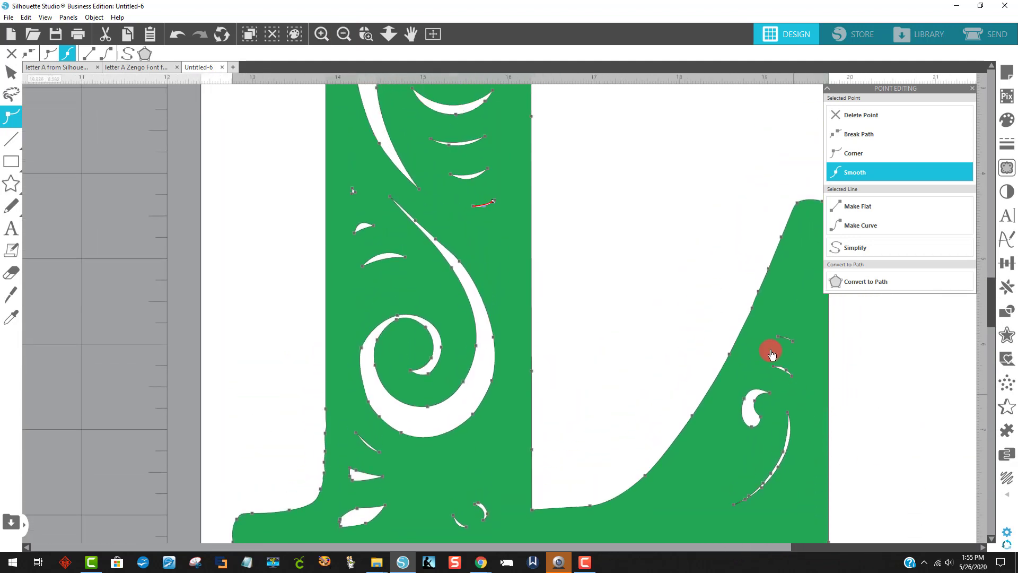
left_click_drag(784, 337, 778, 336)
left_click_drag(765, 319, 810, 395)
key("Delete")
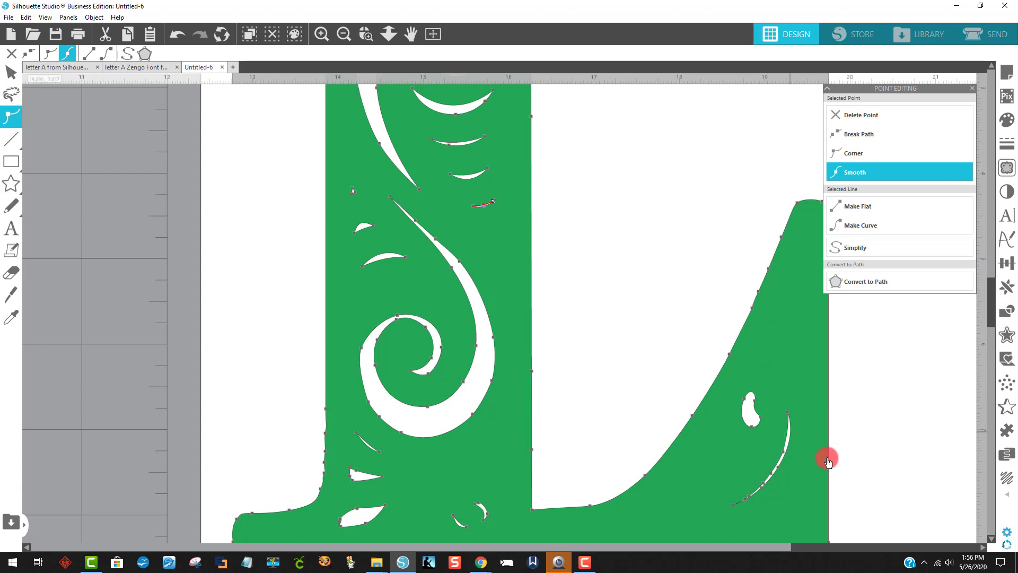
Shorten the fine lower tip of the long curved cutout in the green letter's arm by editing its points.
left_click(365, 34)
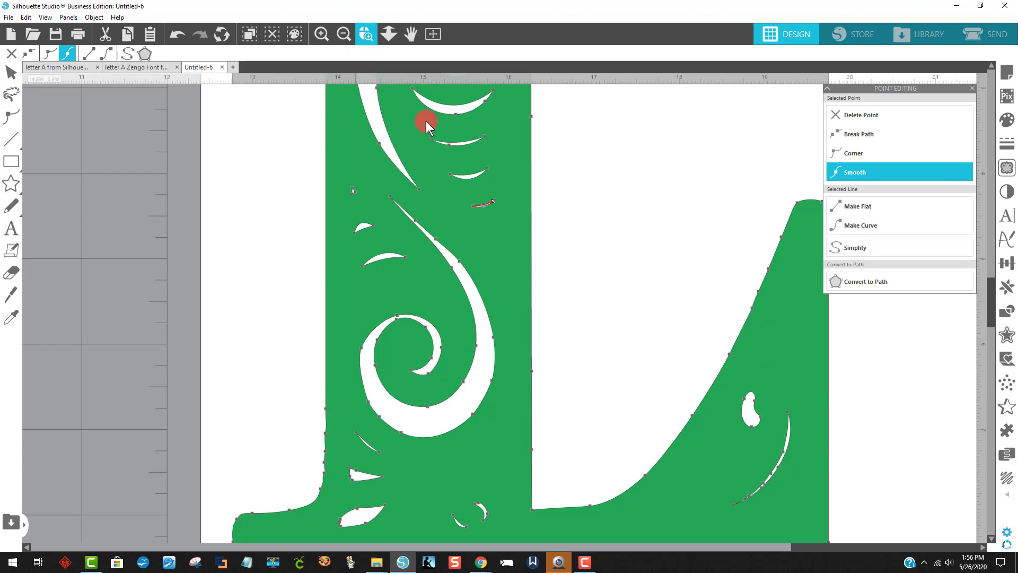
left_click_drag(729, 508, 775, 525)
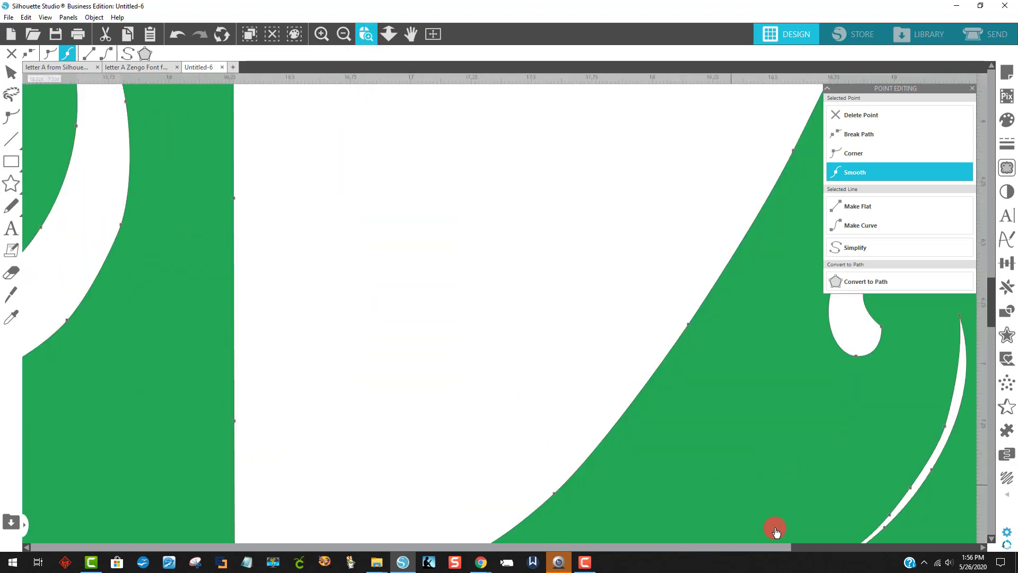
left_click_drag(467, 306, 469, 299)
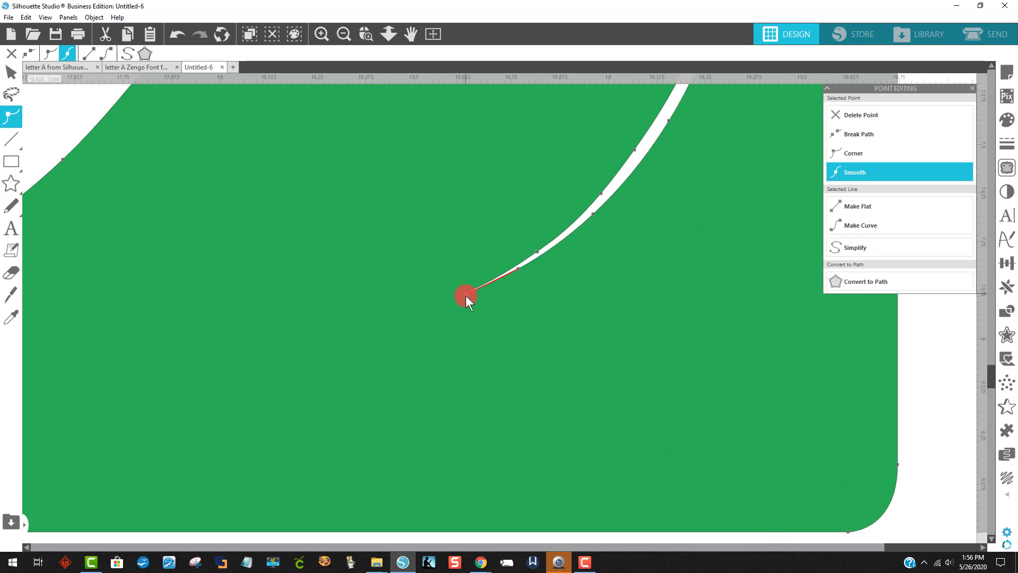
key("ctrl+z")
left_click(927, 410)
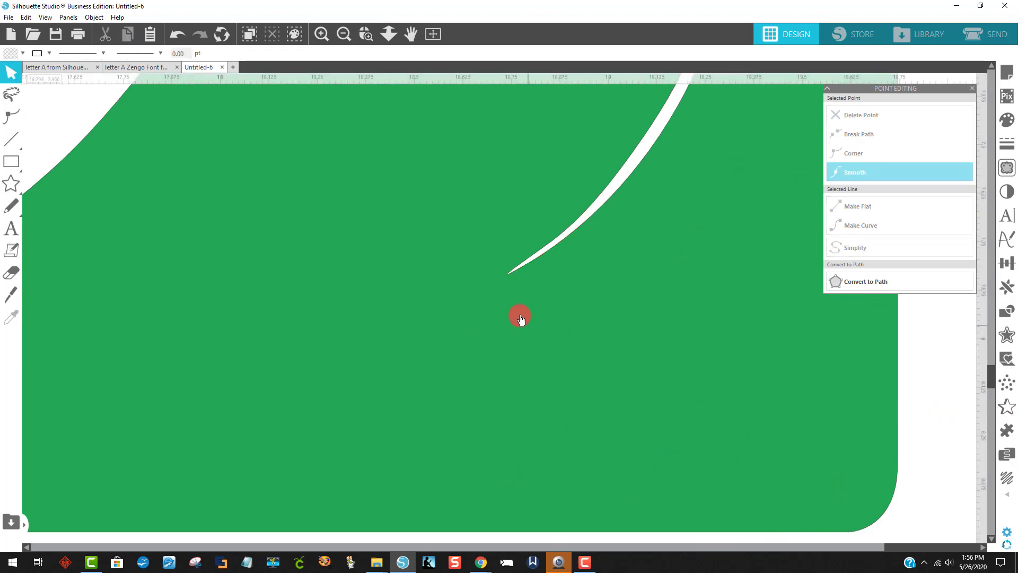
Delete the tiny speck beside the green stem's two swirls and the thin sliver below the lowest crescent, and finish point editing.
scroll(522, 320, "up", 3)
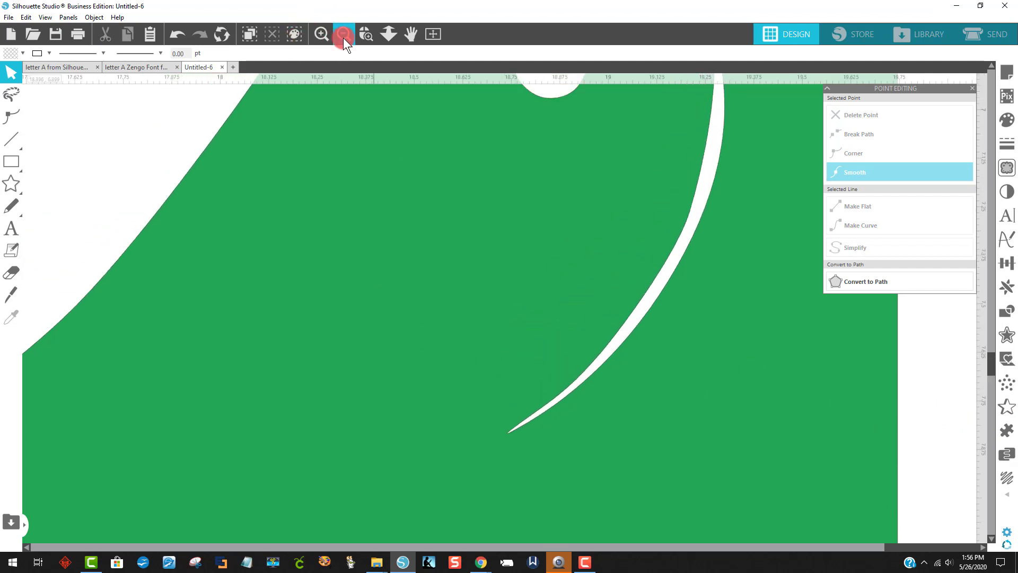
left_click(343, 37)
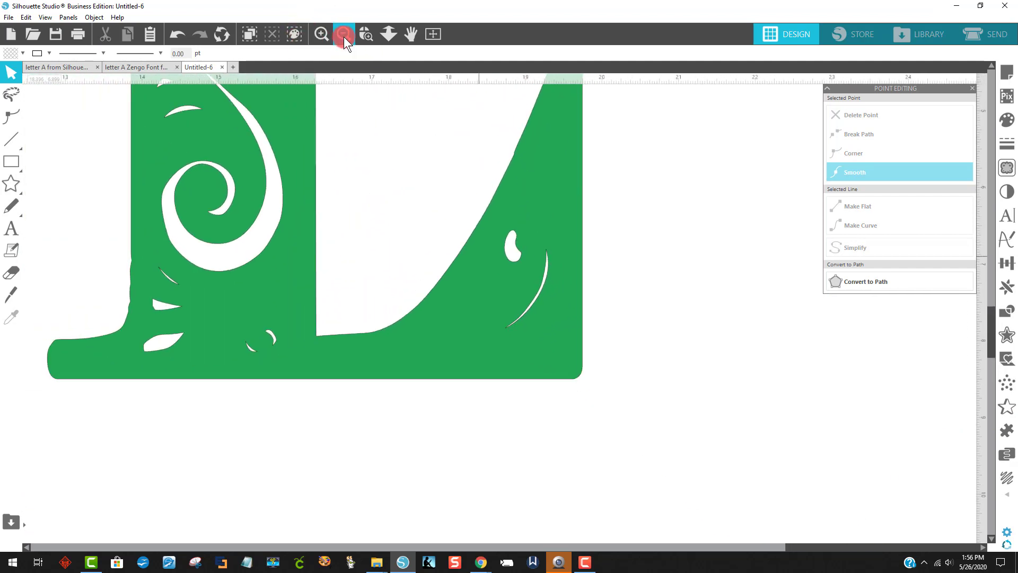
scroll(340, 154, "up", 1)
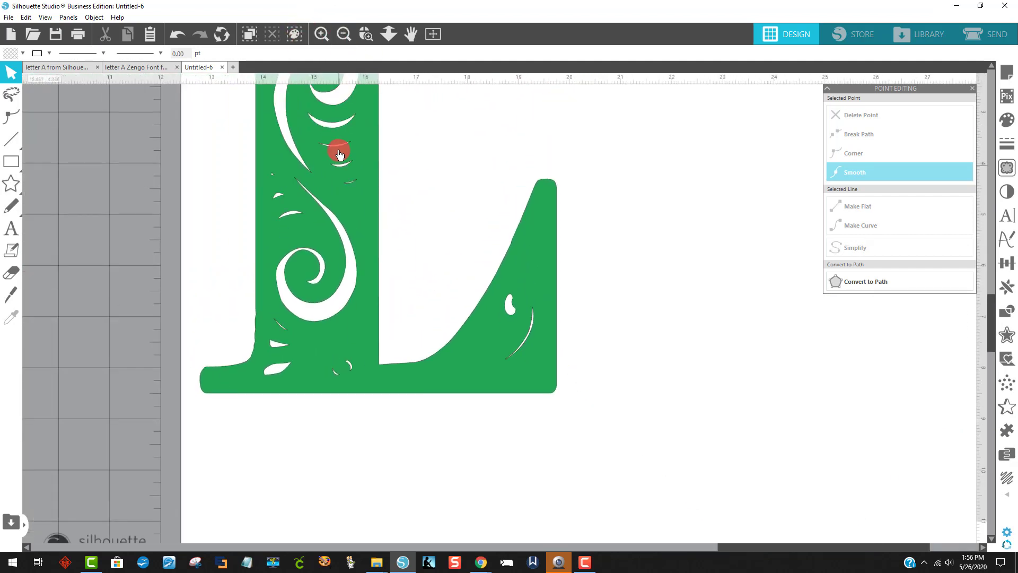
double_click(273, 175)
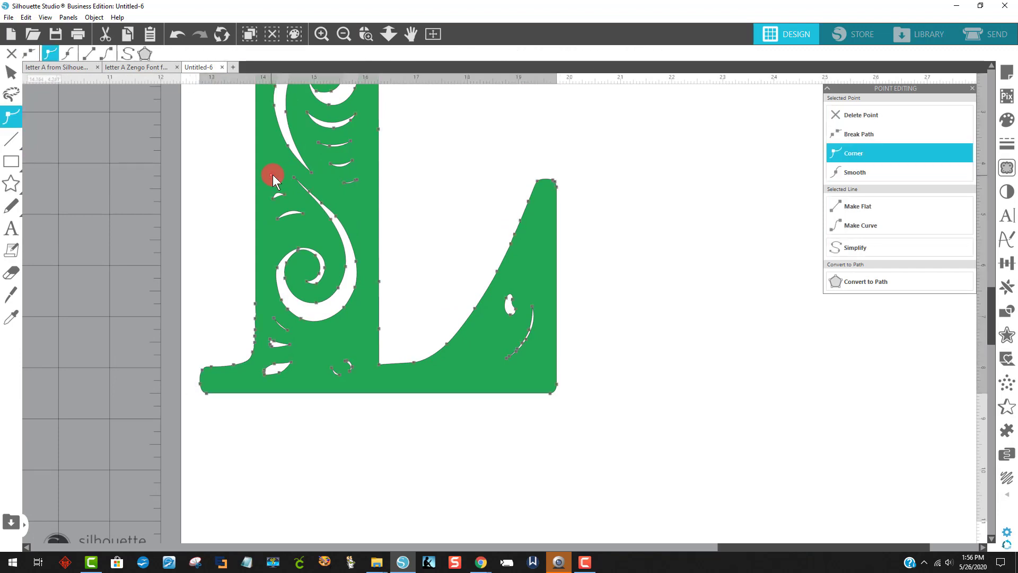
key("Escape")
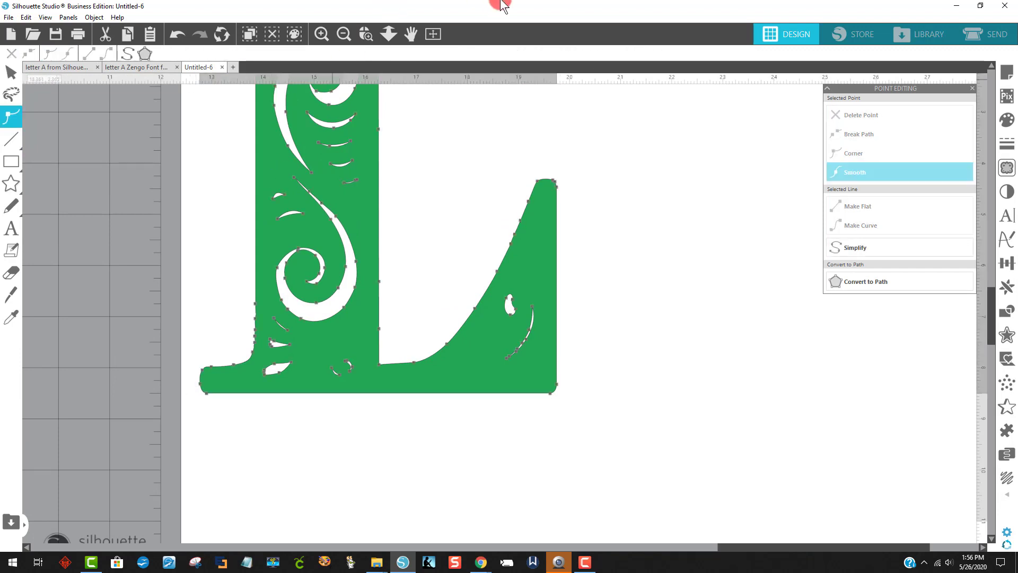
left_click(356, 179)
scroll(599, 256, "up", 3)
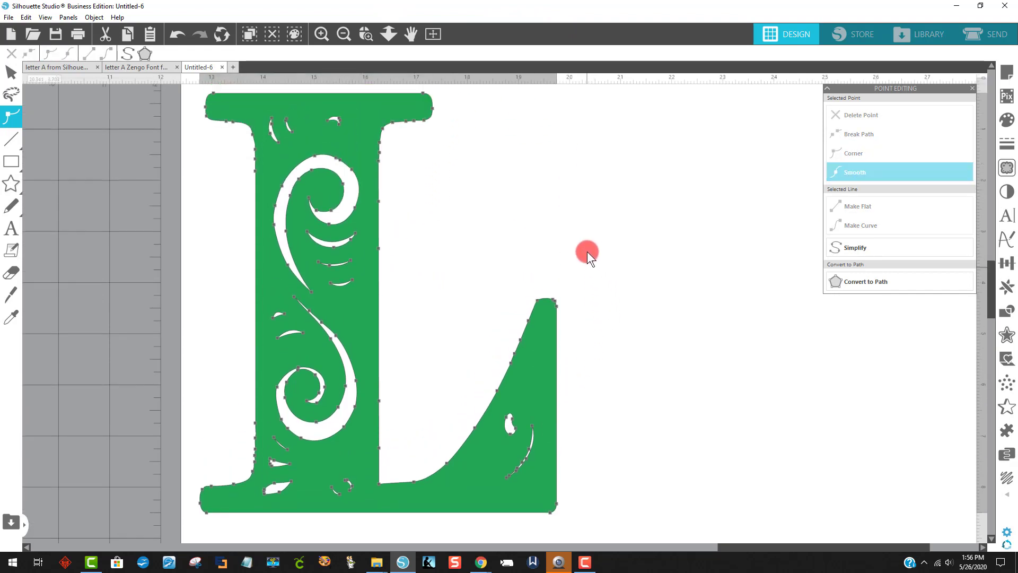
scroll(587, 251, "down", 2)
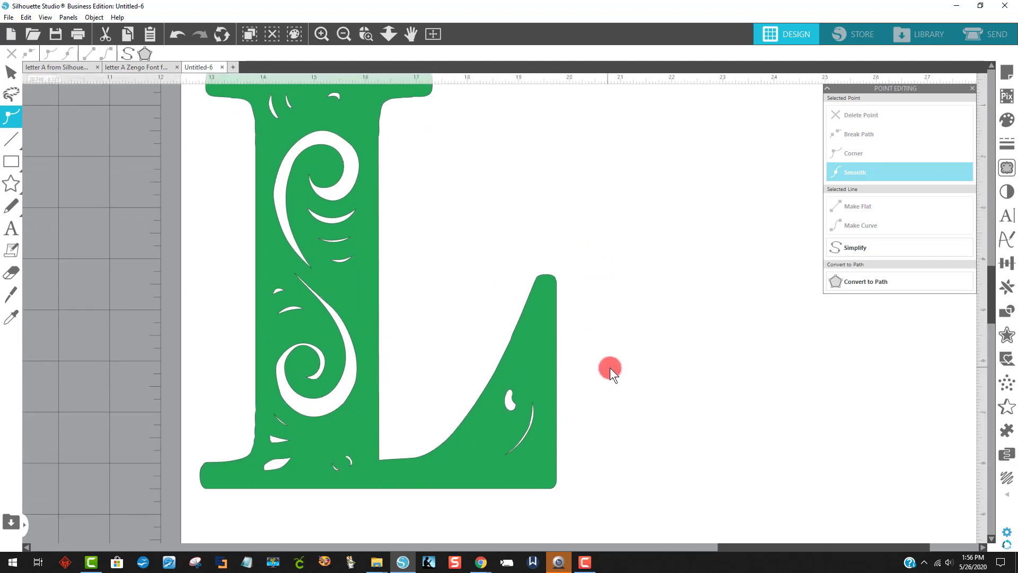
left_click(609, 371)
scroll(668, 344, "up", 1)
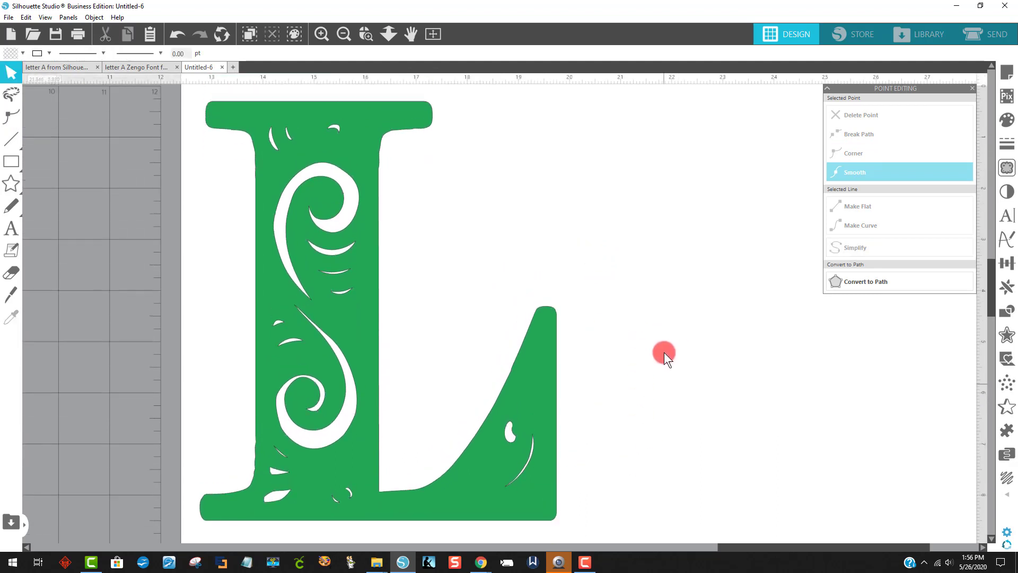
Move the green letter back to the stacked yellow and orange layers, and move the blue letter off the mat to empty space.
left_click(343, 34)
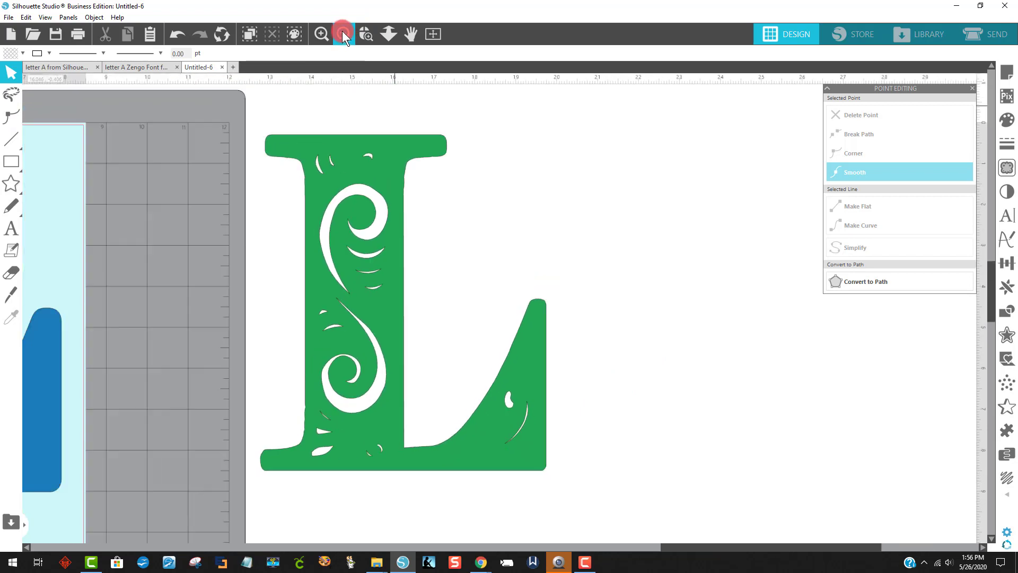
left_click_drag(449, 322, 159, 335)
left_click_drag(261, 323, 462, 258)
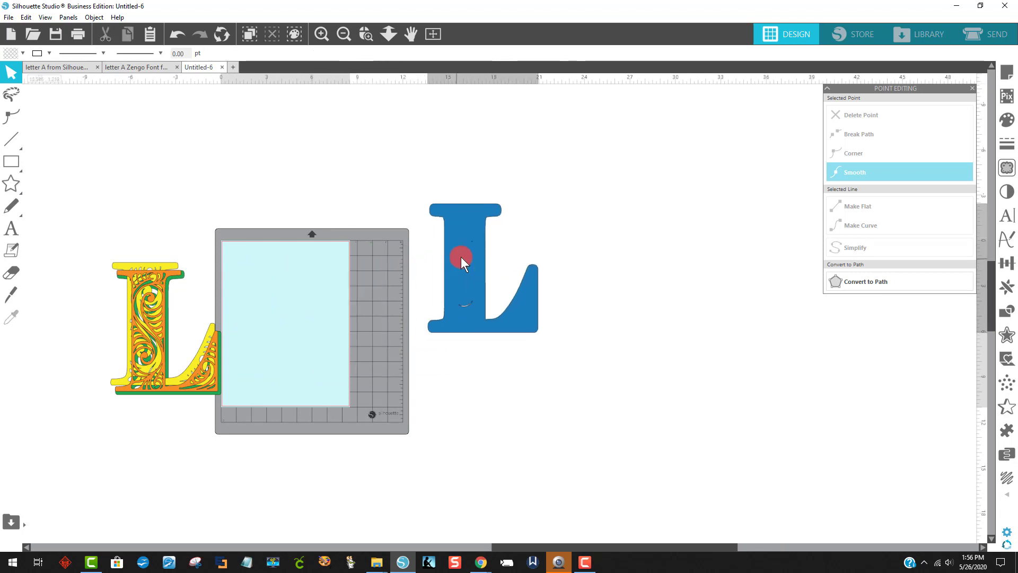
Try to remove the two small leftover cutouts in the blue letter's stem by selecting their points.
left_click(366, 34)
left_click_drag(419, 177, 647, 411)
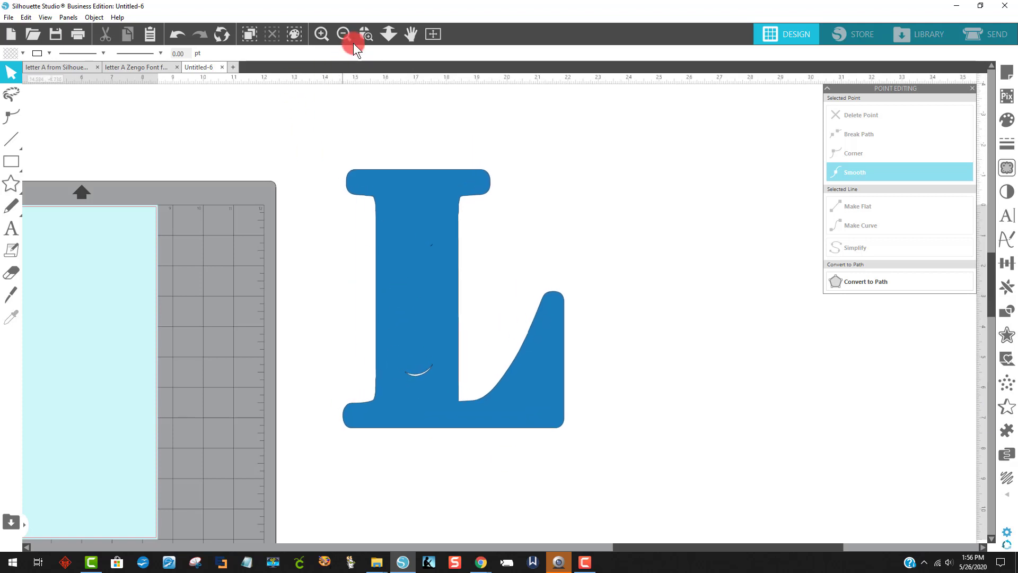
left_click(366, 34)
left_click_drag(320, 138, 610, 471)
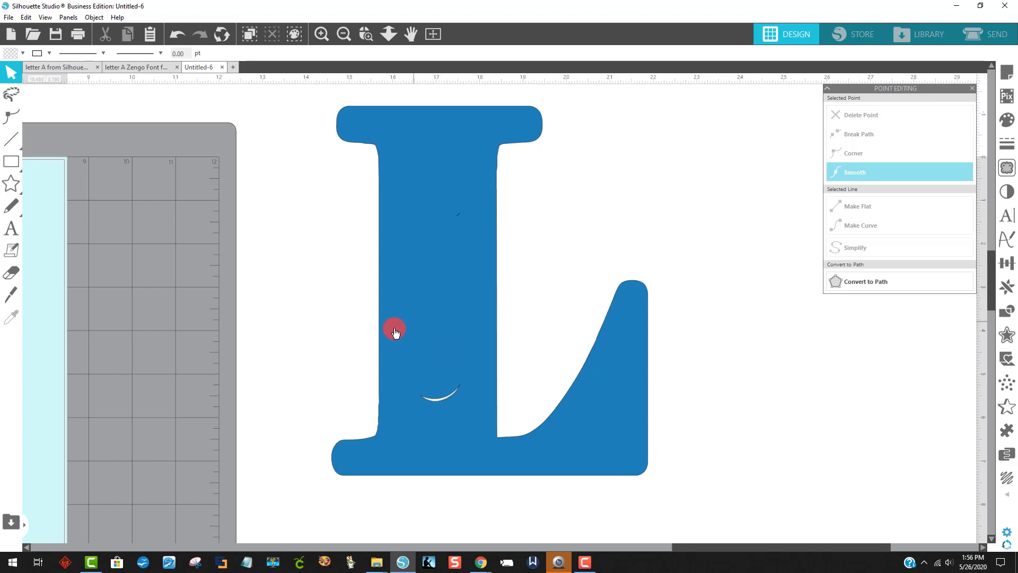
double_click(449, 285)
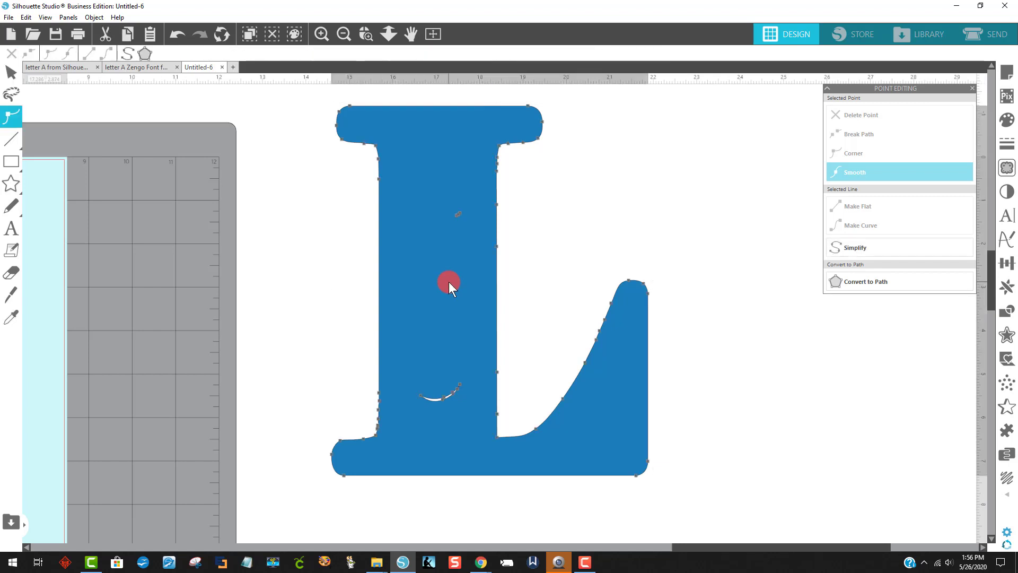
left_click_drag(395, 167, 463, 423)
left_click(597, 233)
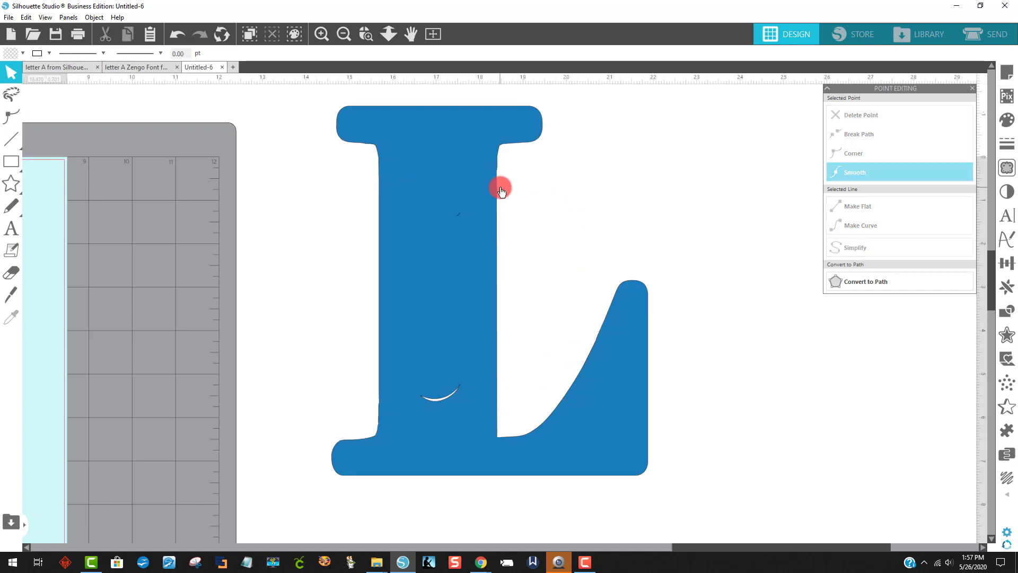
Release the blue letter's compound path and weld all its pieces into one solid L without cutouts.
double_click(452, 182)
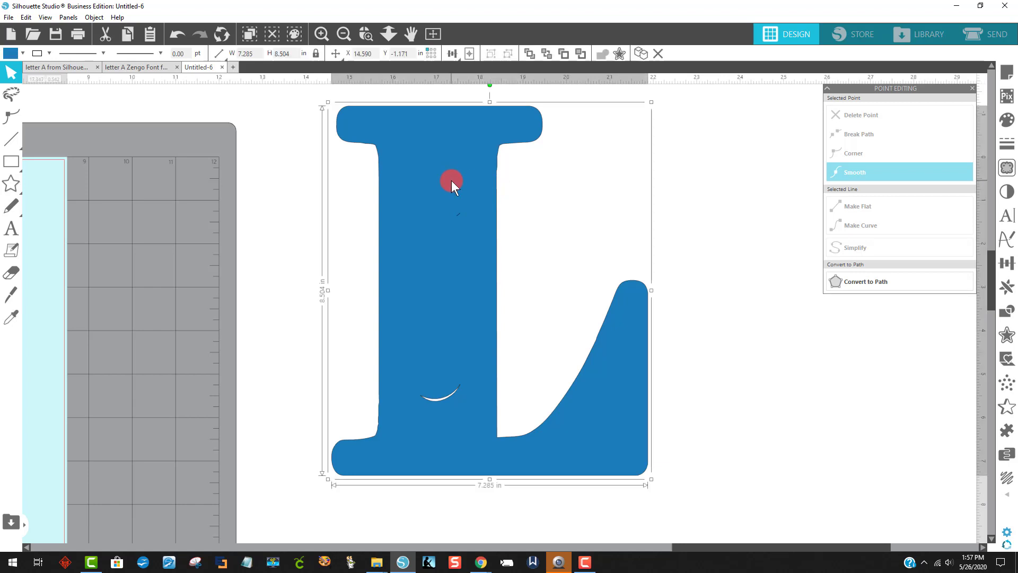
double_click(391, 154)
left_click(93, 19)
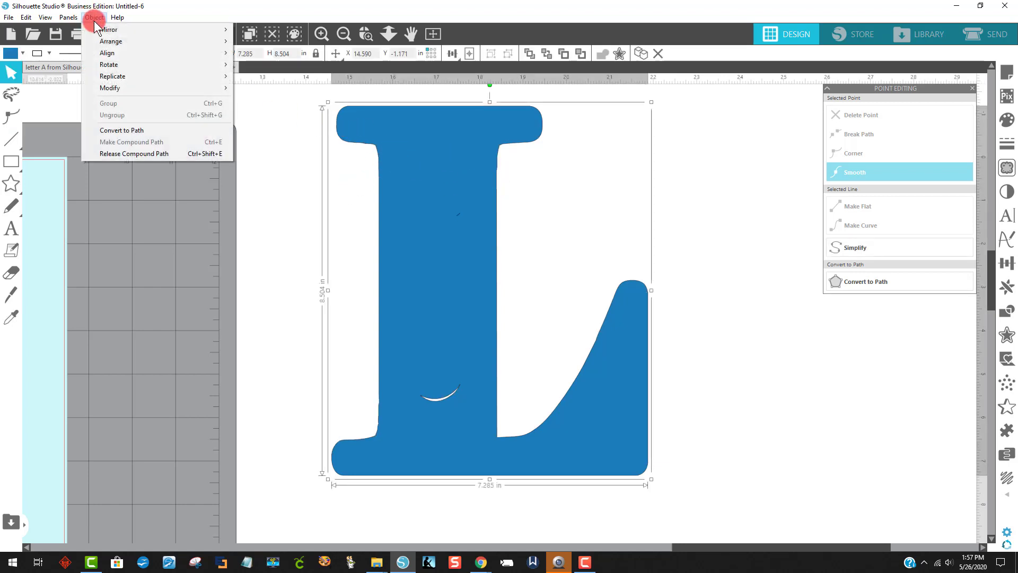
left_click(157, 153)
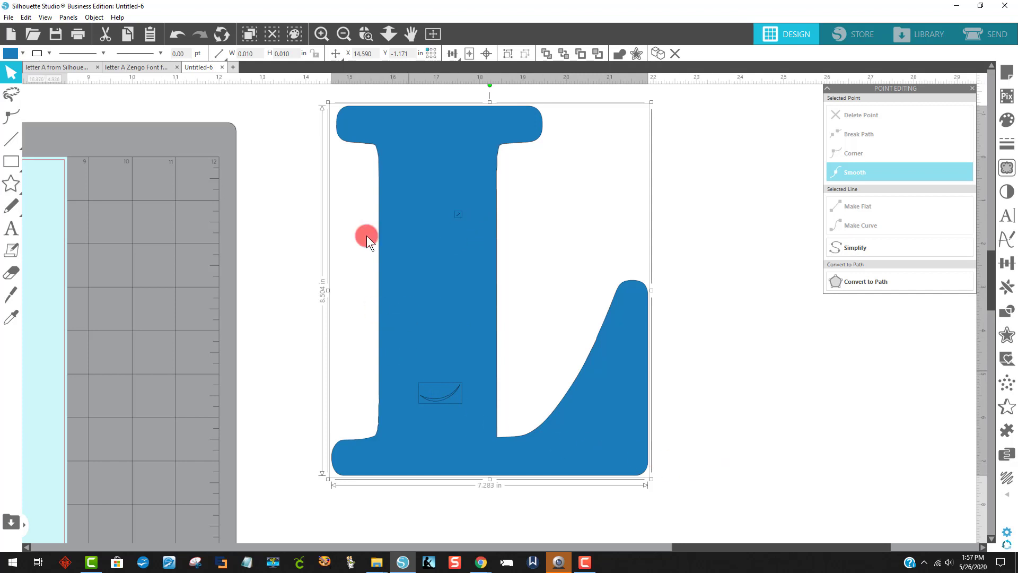
left_click_drag(726, 503, 312, 98)
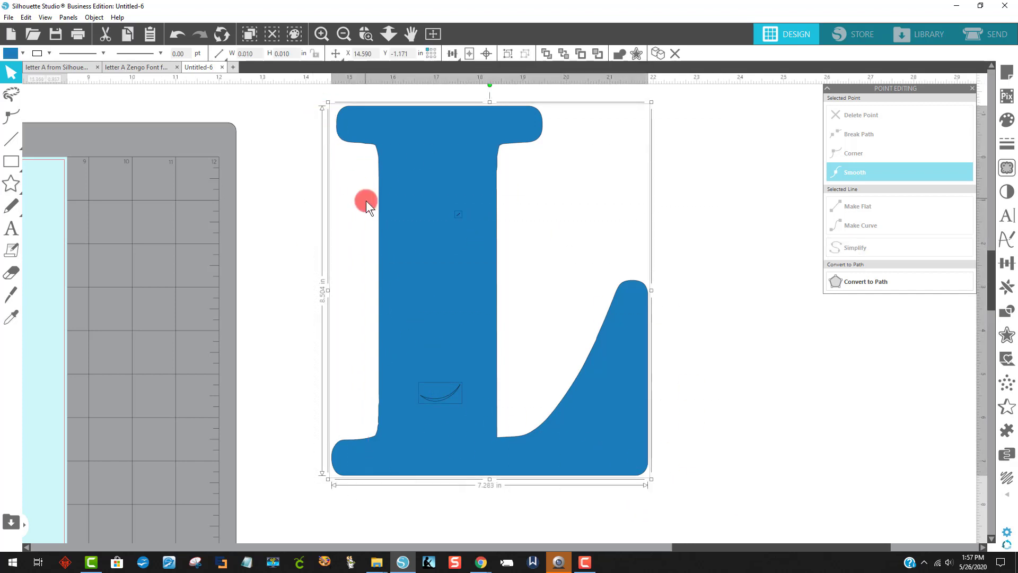
right_click(444, 279)
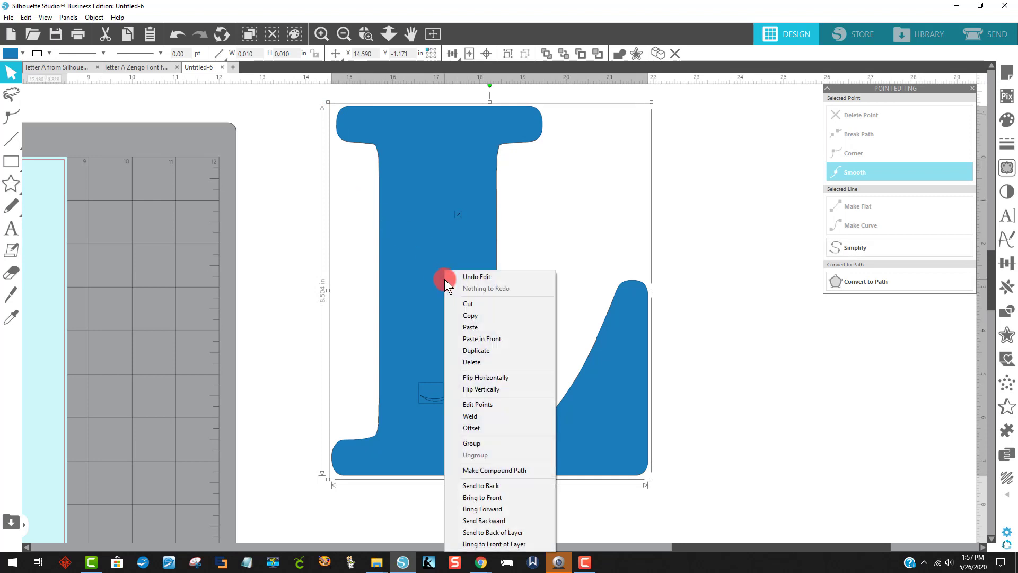
left_click(490, 415)
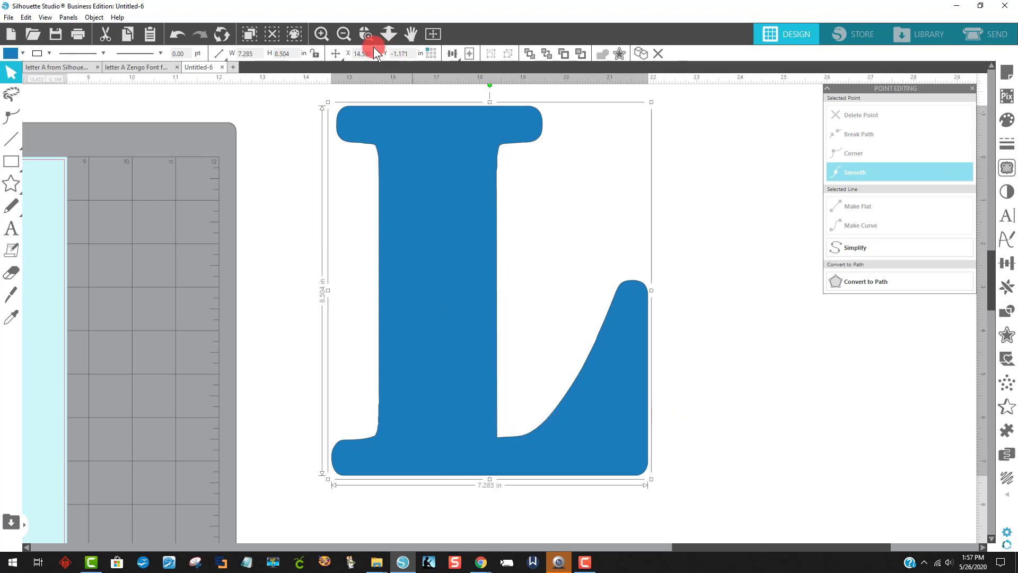
Move the solid blue letter onto the page on the cutting mat, beside the stacked coloured layers.
left_click(343, 35)
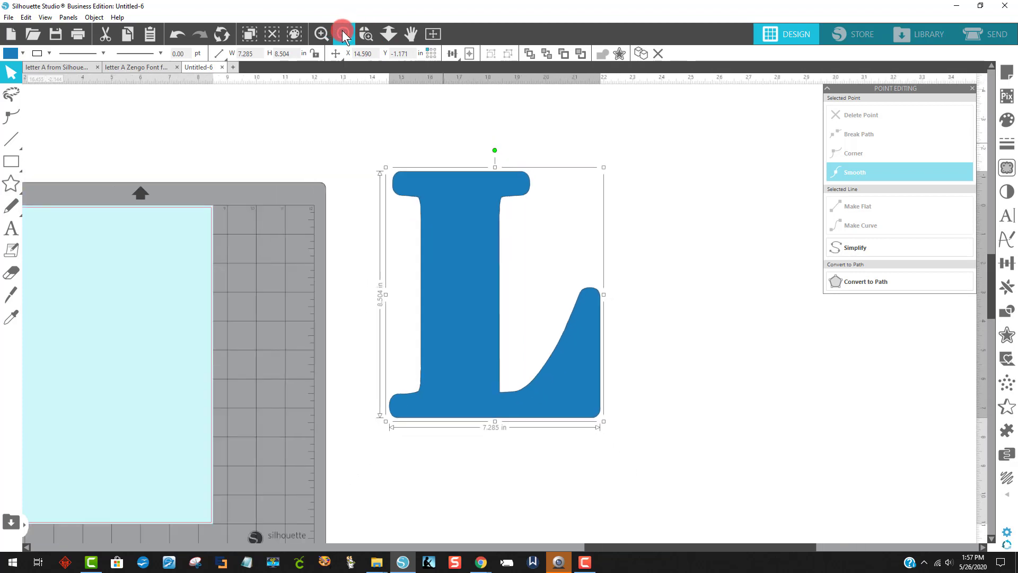
left_click(343, 35)
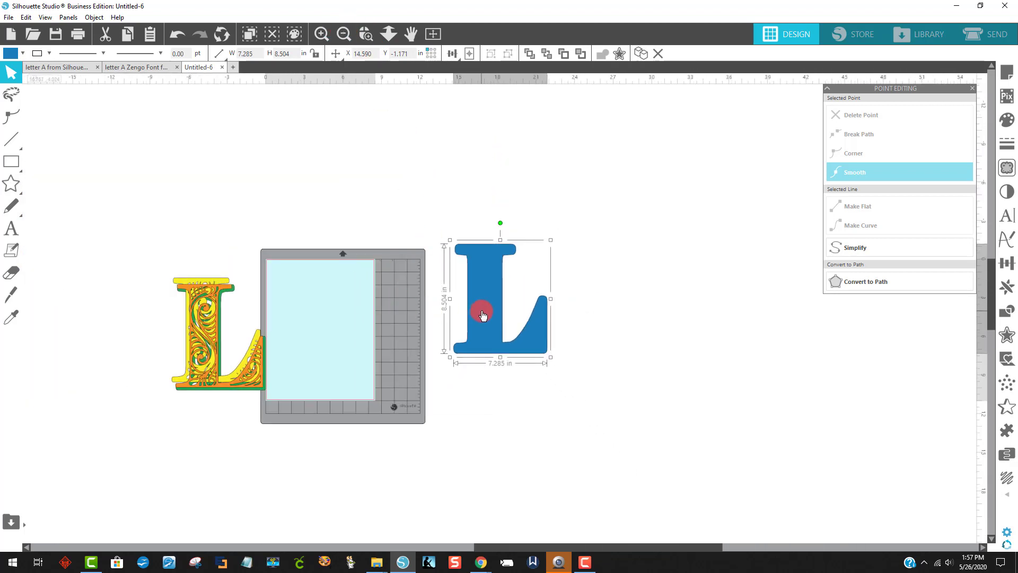
left_click_drag(482, 336, 304, 368)
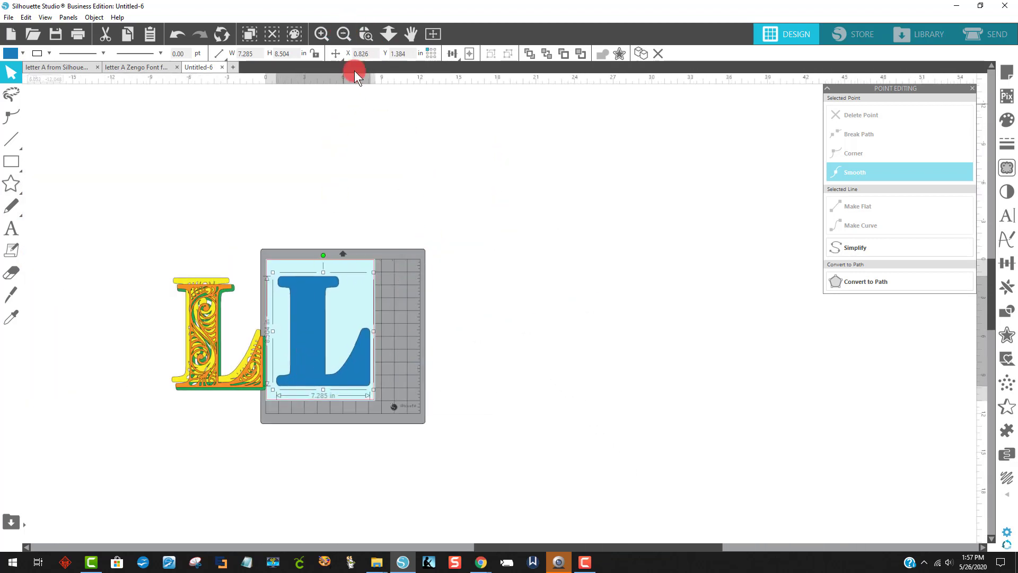
left_click(360, 30)
left_click_drag(165, 188, 570, 445)
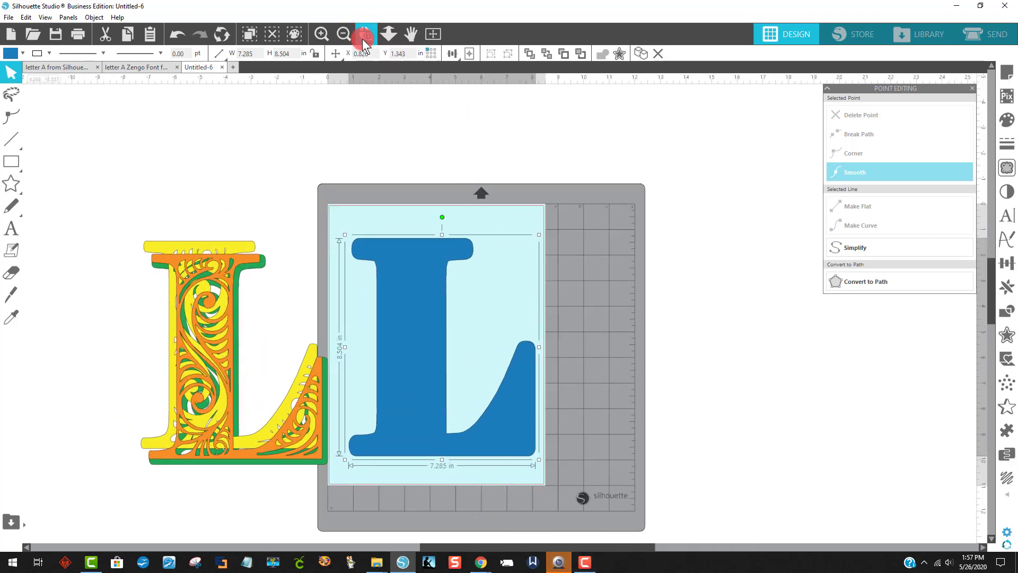
Stack the green, yellow and orange letters in that order on top of the solid blue letter on the page.
left_click(343, 34)
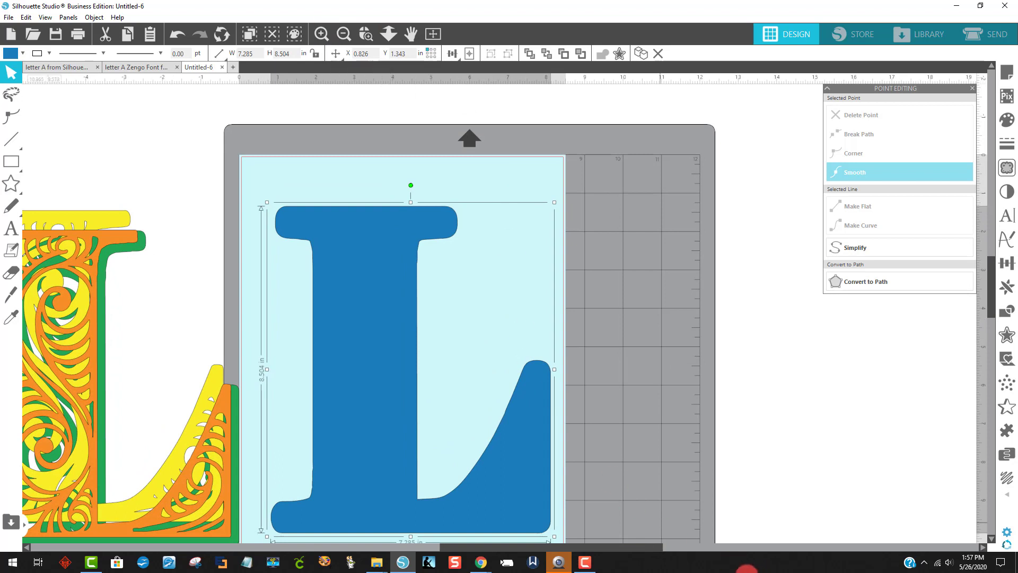
left_click_drag(626, 546, 588, 546)
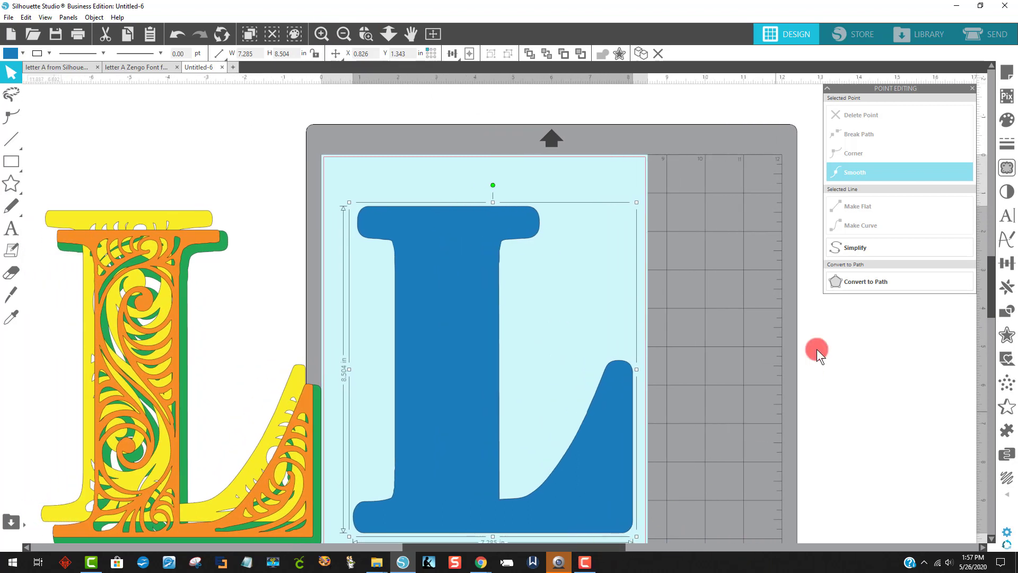
scroll(803, 348, "down", 1)
scroll(803, 349, "down", 2)
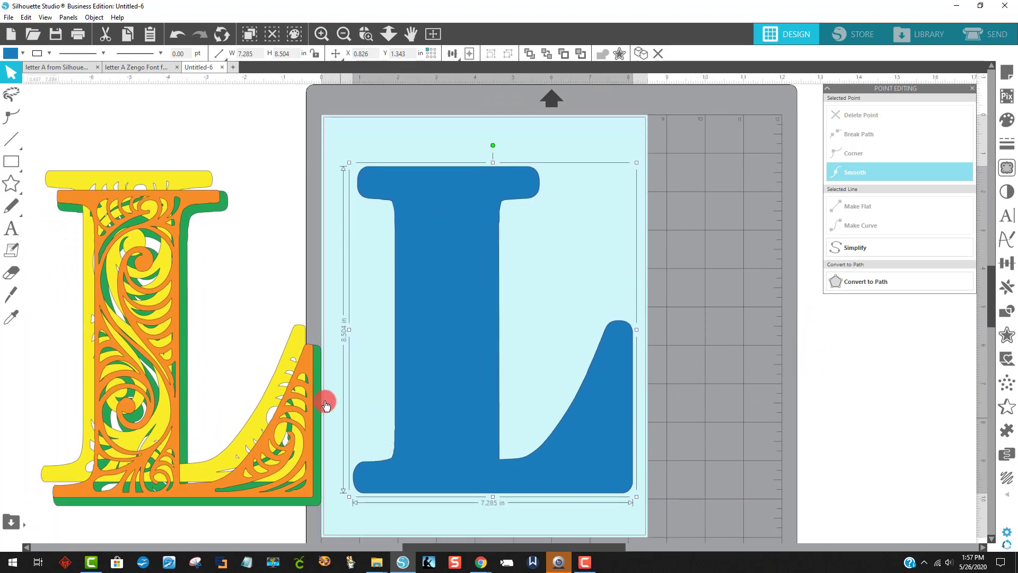
left_click_drag(64, 211, 374, 186)
left_click(166, 155)
left_click_drag(97, 177, 426, 184)
left_click(293, 176)
left_click_drag(91, 198, 398, 178)
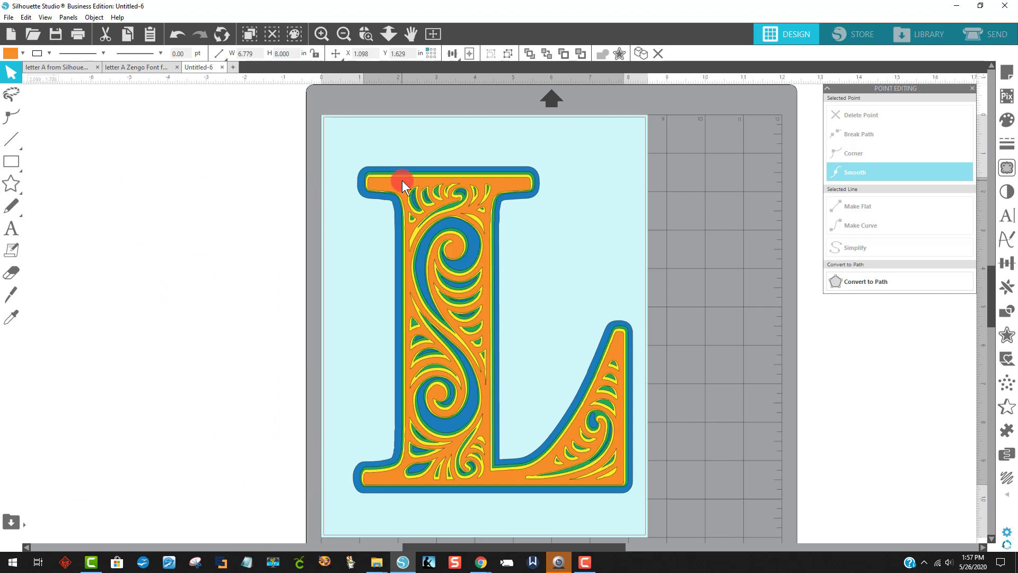
Centre all four coloured letter layers on one another and group them.
left_click_drag(259, 117, 730, 500)
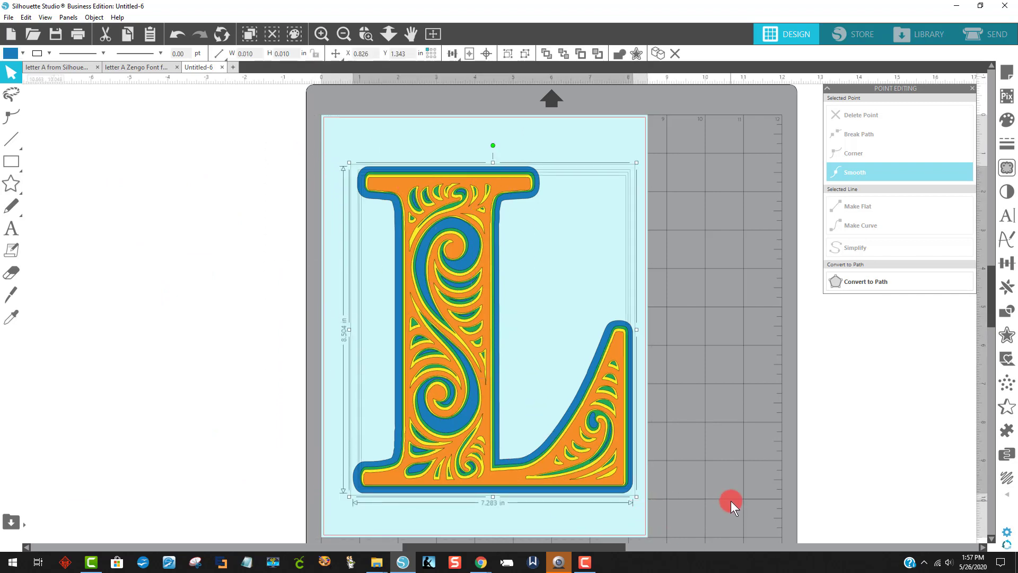
left_click(490, 55)
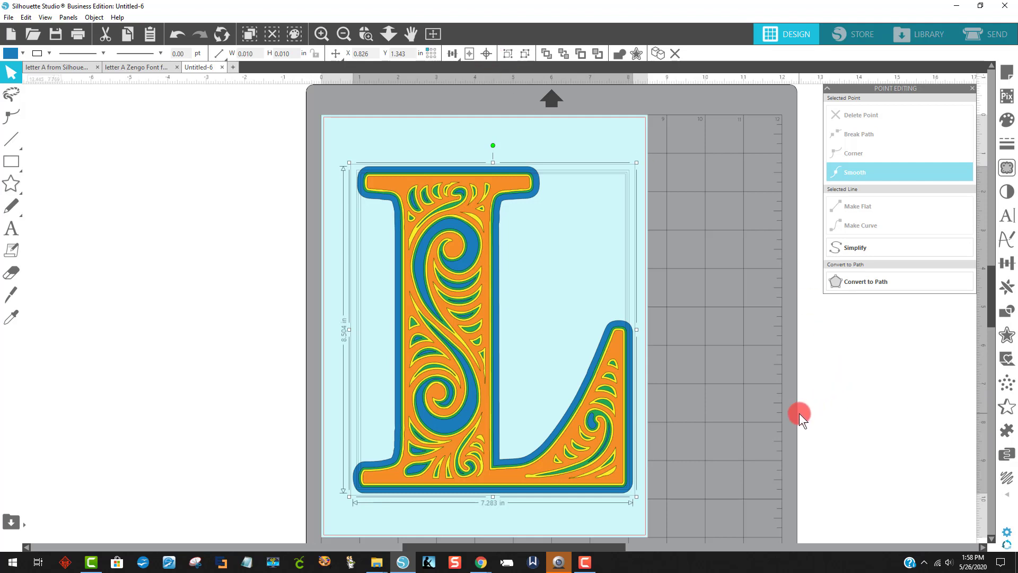
scroll(786, 415, "down", 1)
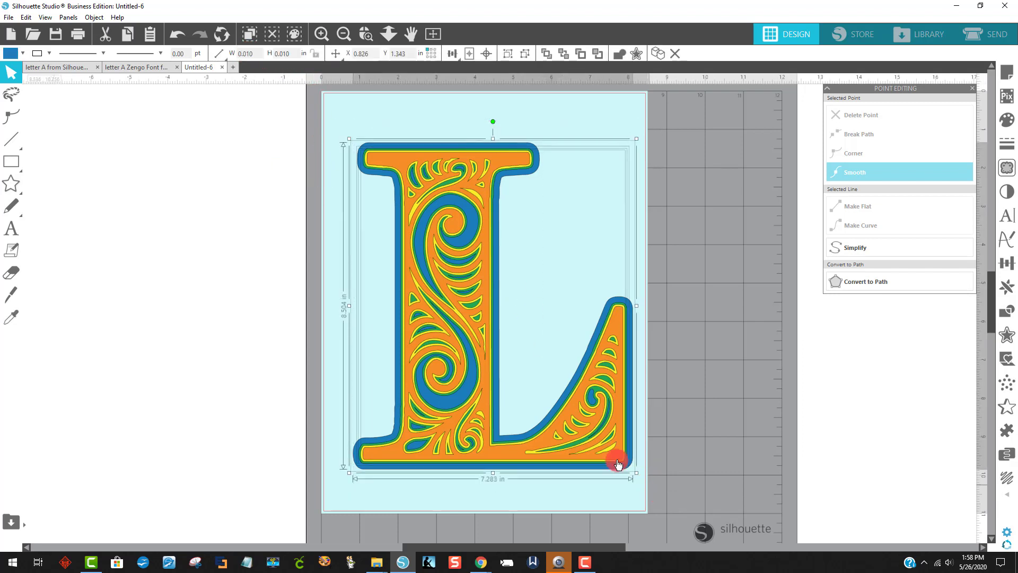
right_click(609, 451)
left_click(656, 317)
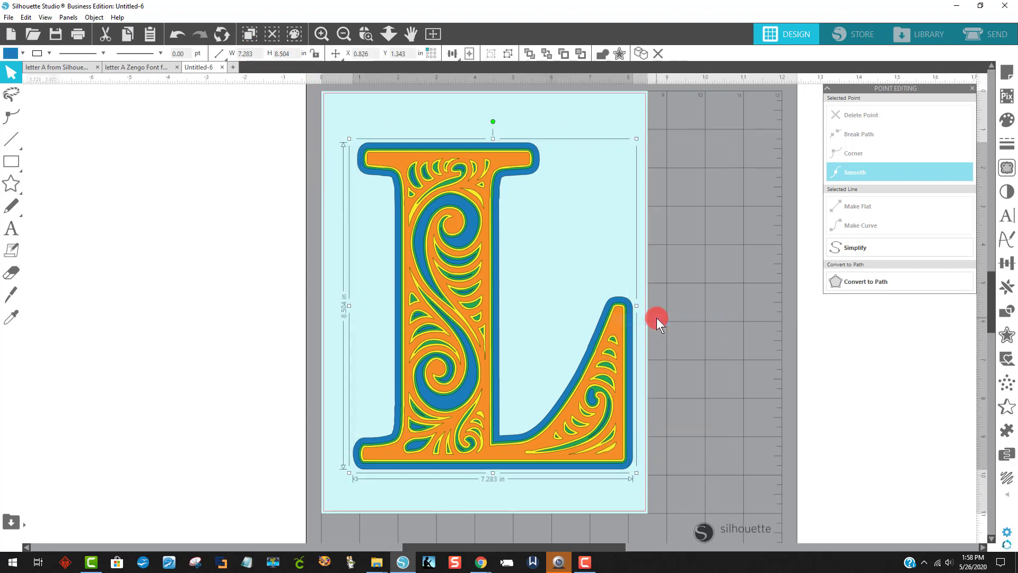
Set the grouped letter's height to 8.5 inches with the aspect ratio locked, and deselect it.
left_click_drag(273, 55, 294, 56)
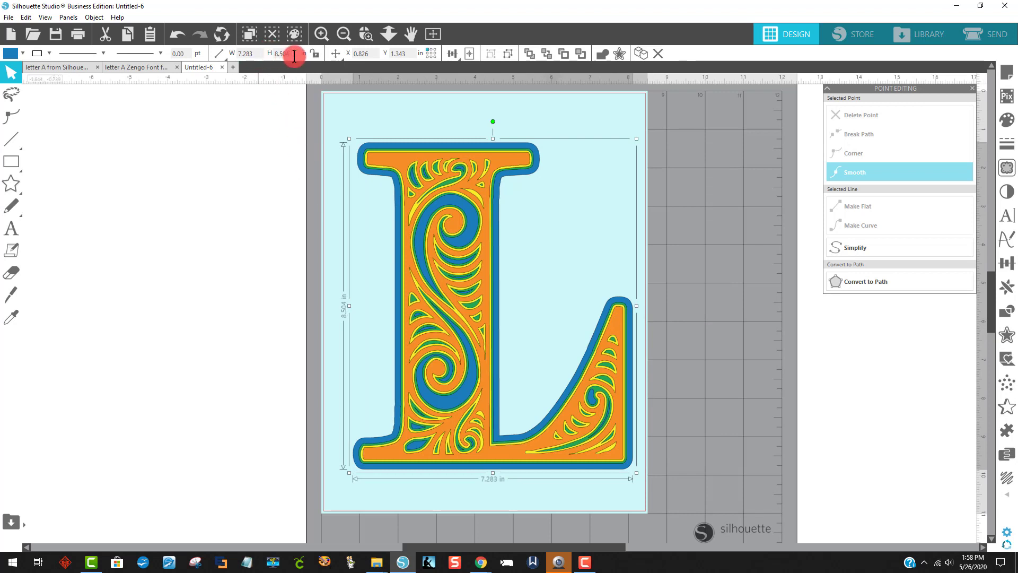
mouse_move(293, 53)
left_mouse_down()
mouse_move(243, 54)
mouse_move(263, 48)
left_mouse_up()
type("8.5")
key("Return")
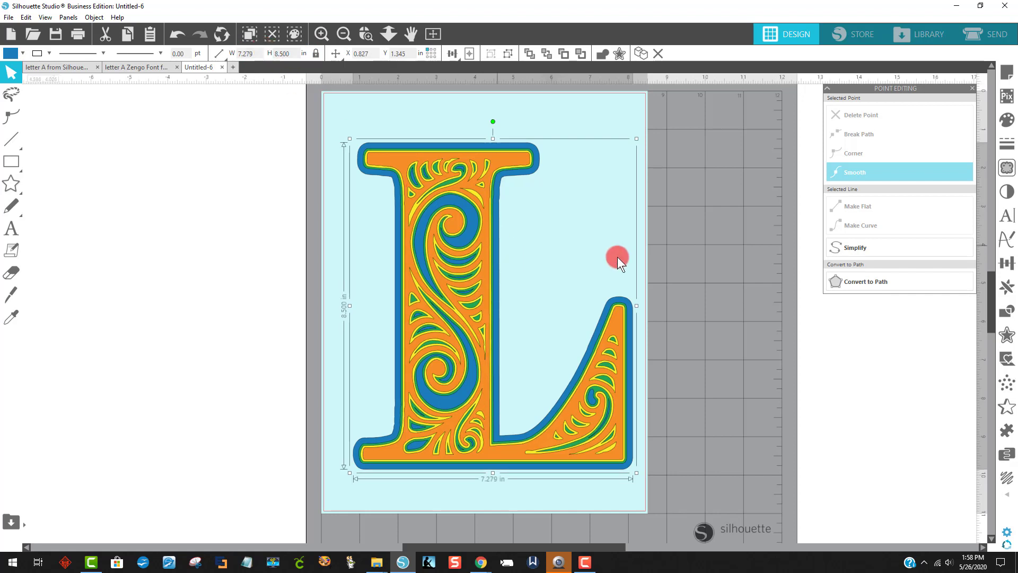
left_click(728, 247)
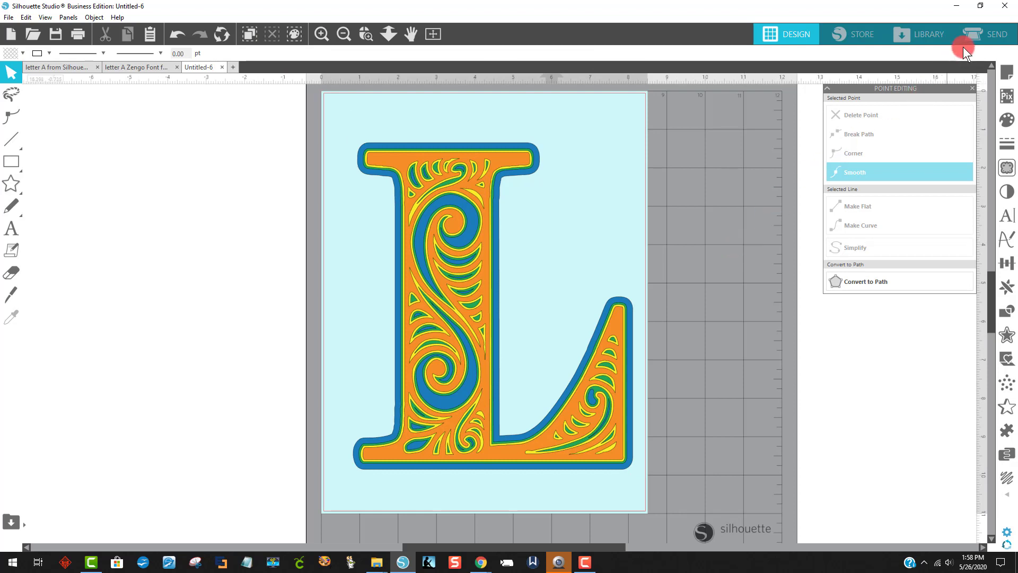
Open the cut settings, organise the cutting by fill colour, and leave only the blue layer enabled.
left_click(993, 36)
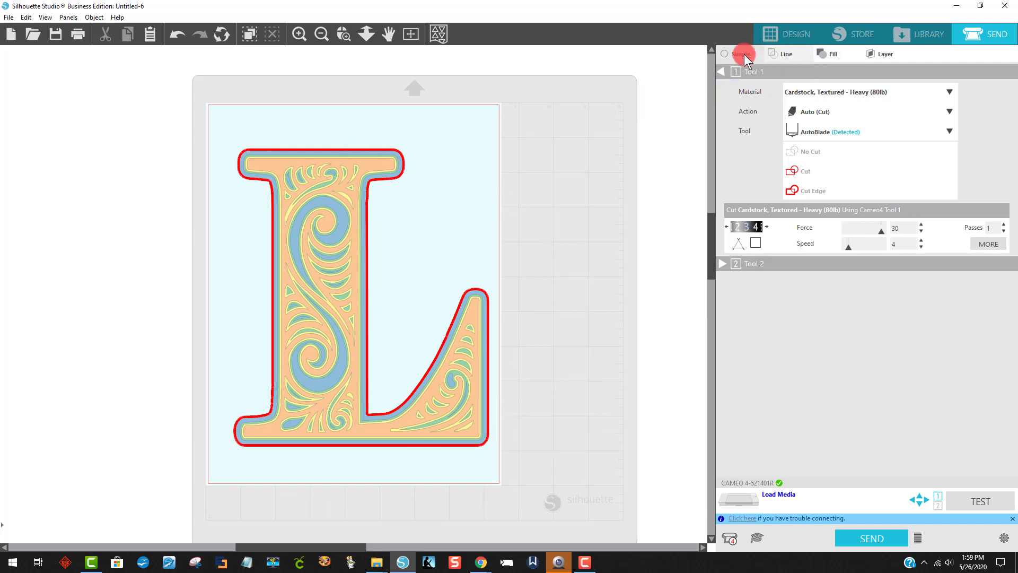
left_click(834, 53)
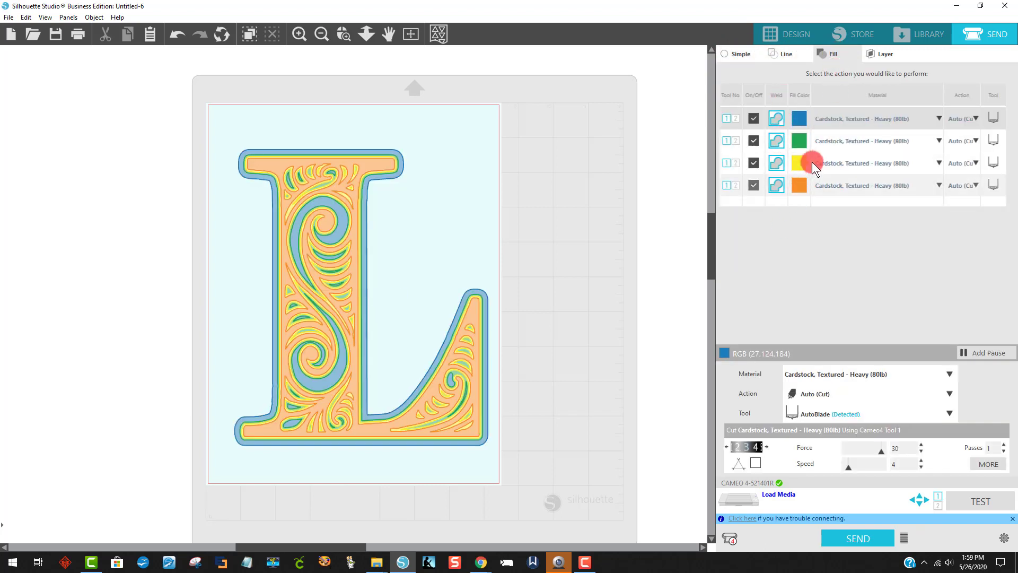
left_click(753, 118)
left_click(754, 141)
left_click(753, 162)
left_click(754, 186)
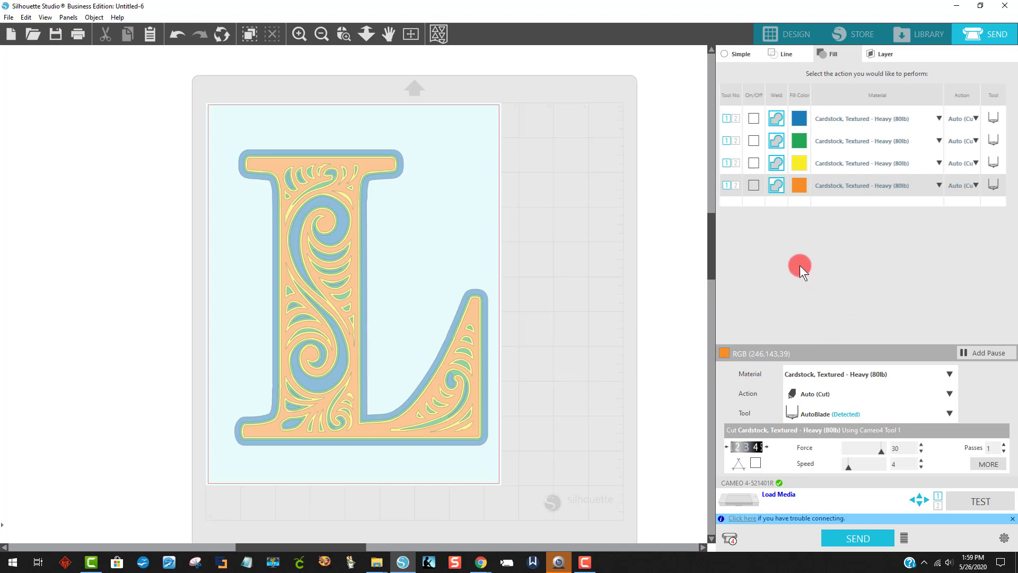
left_click(753, 118)
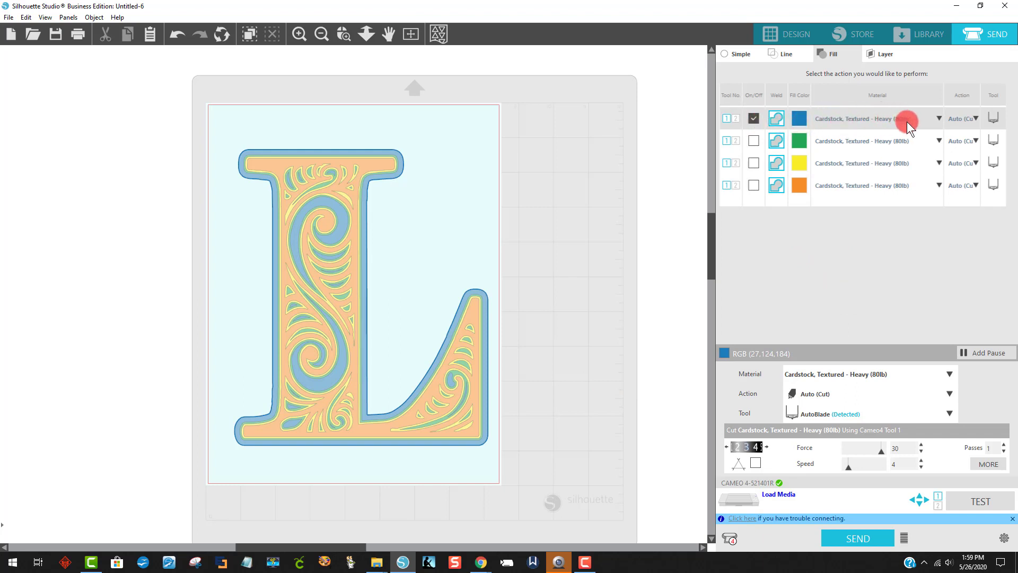
Increase the AutoBlade depth for the blue layer's textured heavy cardstock and run a test cut.
left_click(767, 447)
left_click(767, 448)
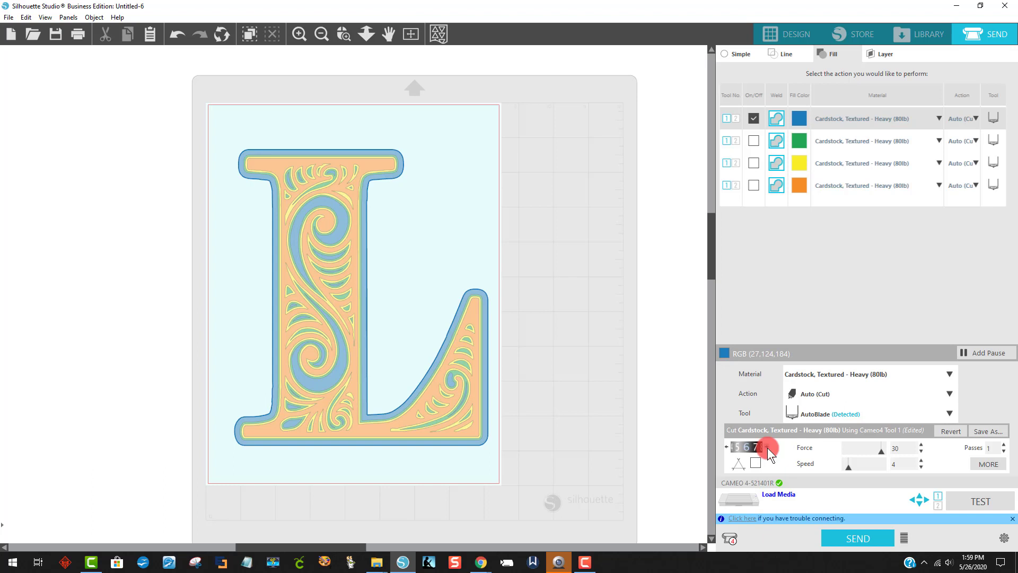
left_click(768, 448)
left_click(971, 504)
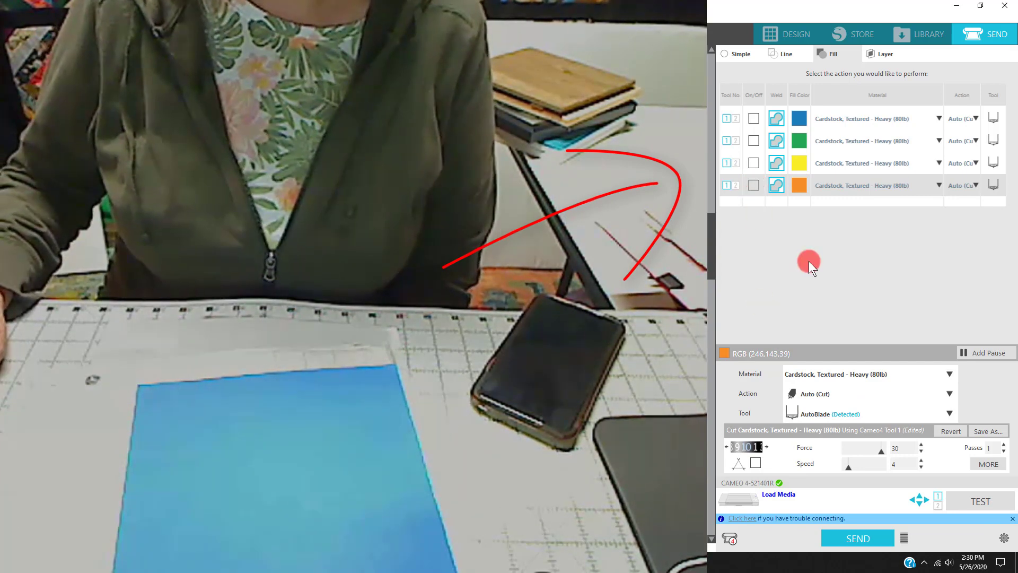
Enable only the blue layer, set its blade depth to 9, and send it to the cutter.
left_click(752, 115)
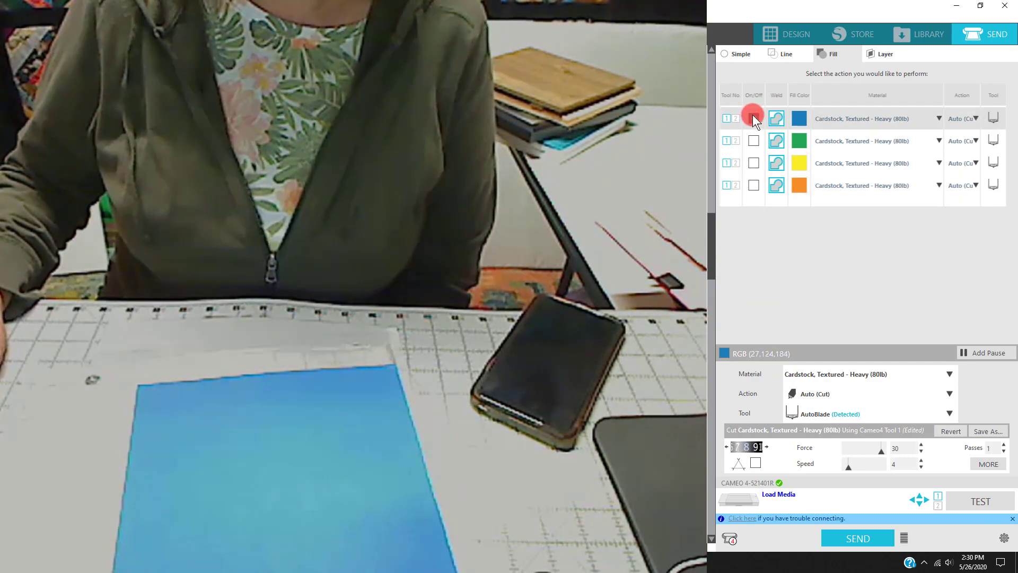
left_click(753, 117)
left_click(734, 446)
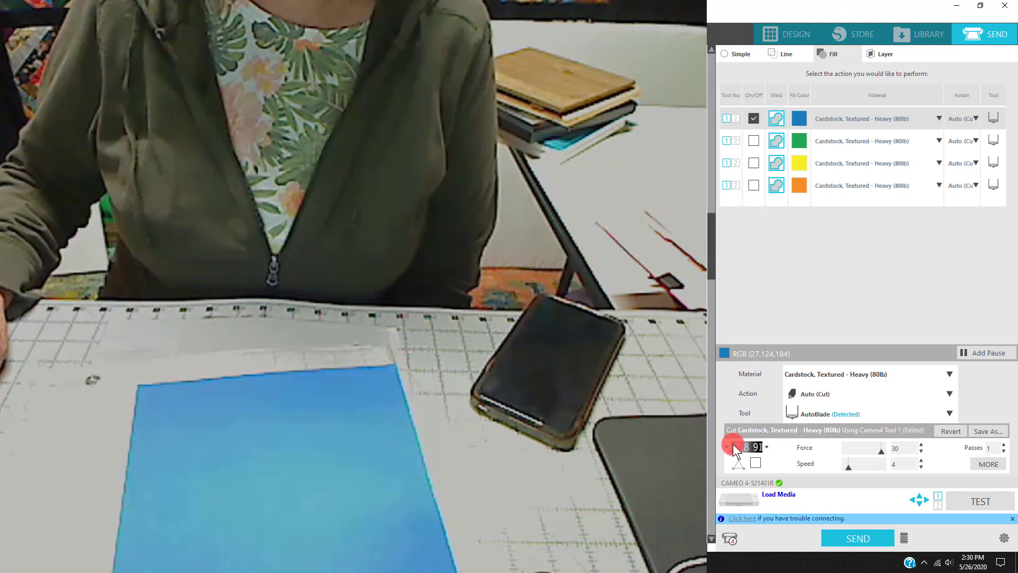
left_click(765, 446)
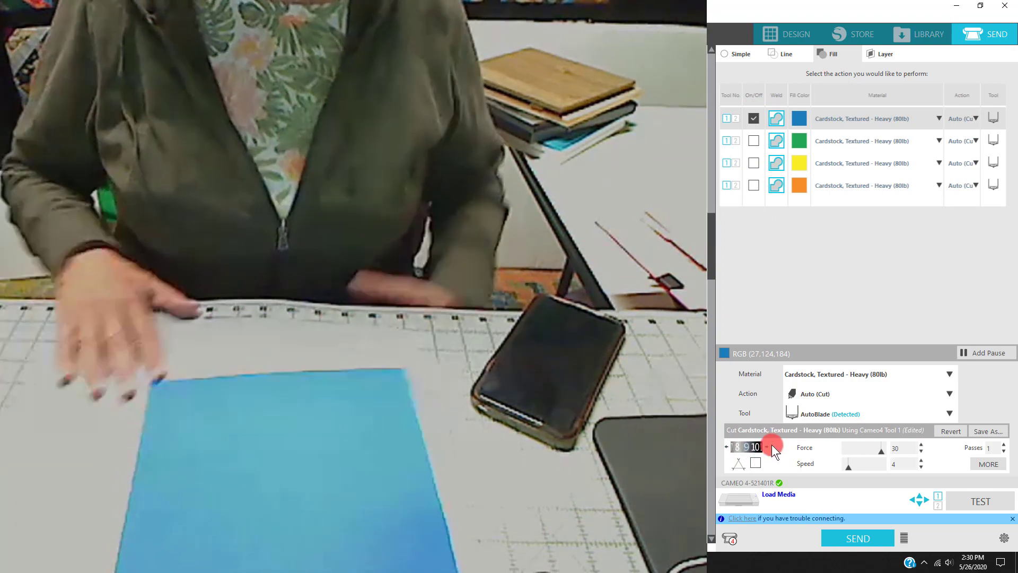
left_click(777, 501)
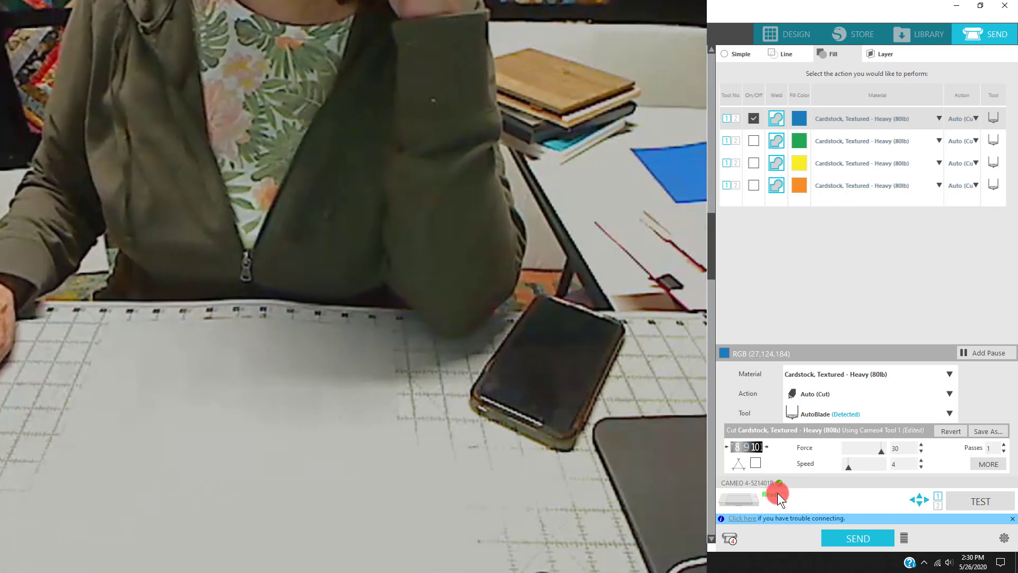
left_click(860, 536)
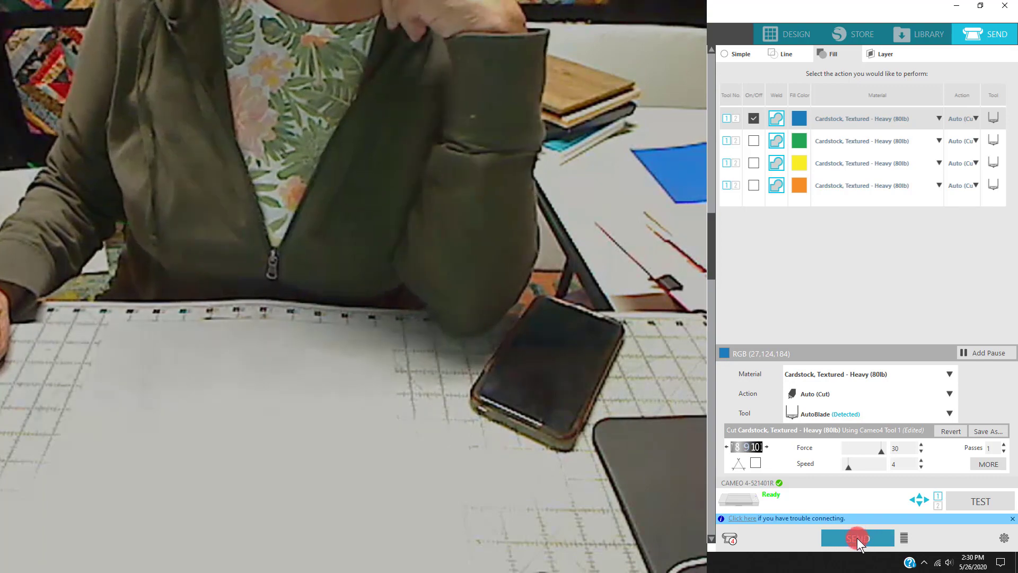